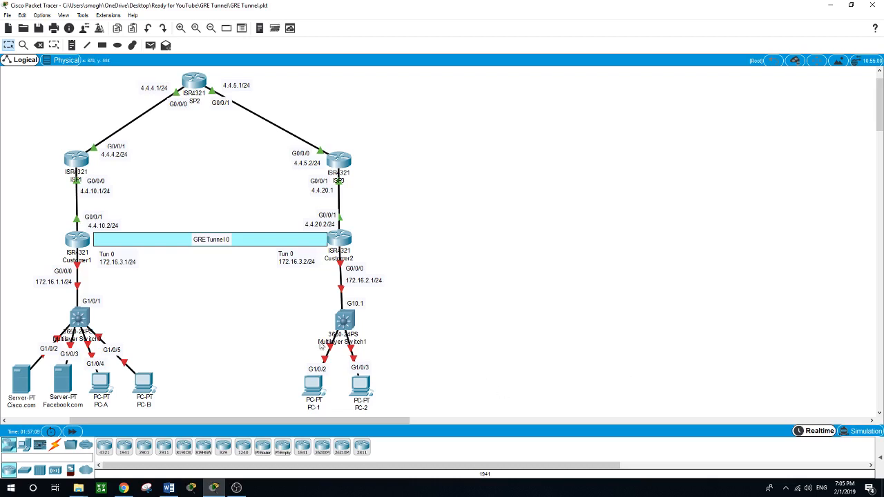
- Open the Customer1 router's command line in a widened window and enter privileged EXEC mode
mouse_move(79, 164)
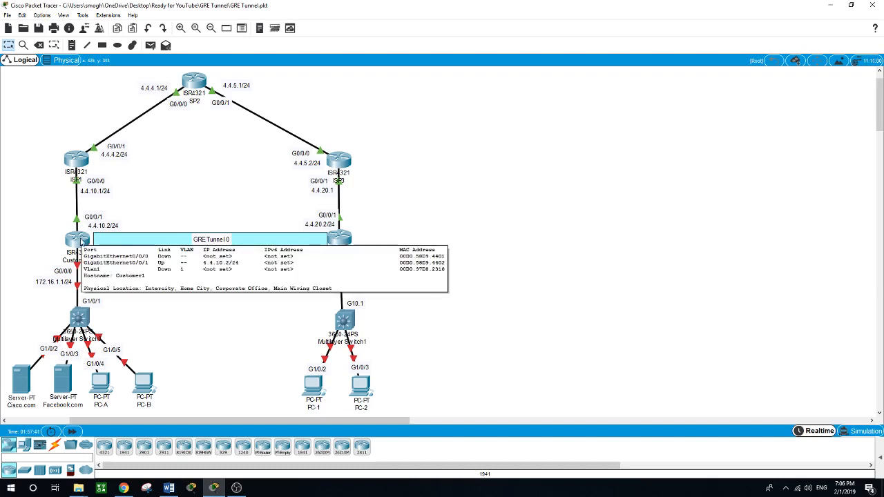
left_click(78, 240)
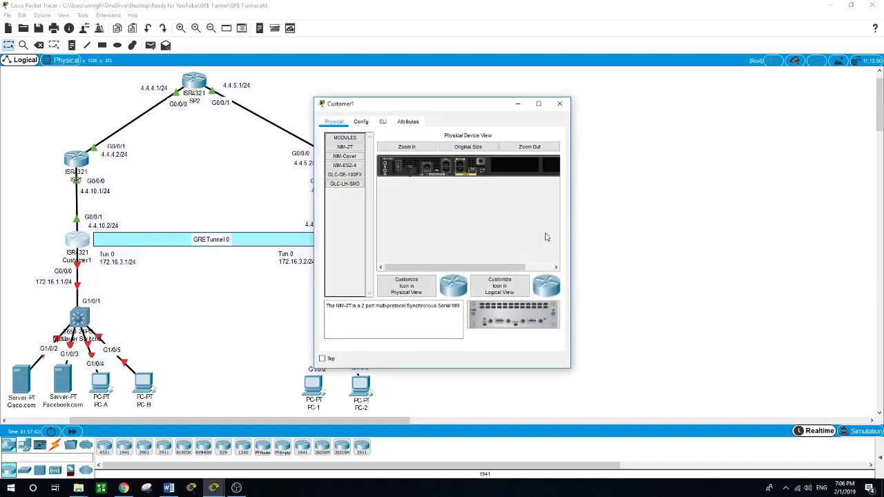
left_click_drag(571, 228, 848, 233)
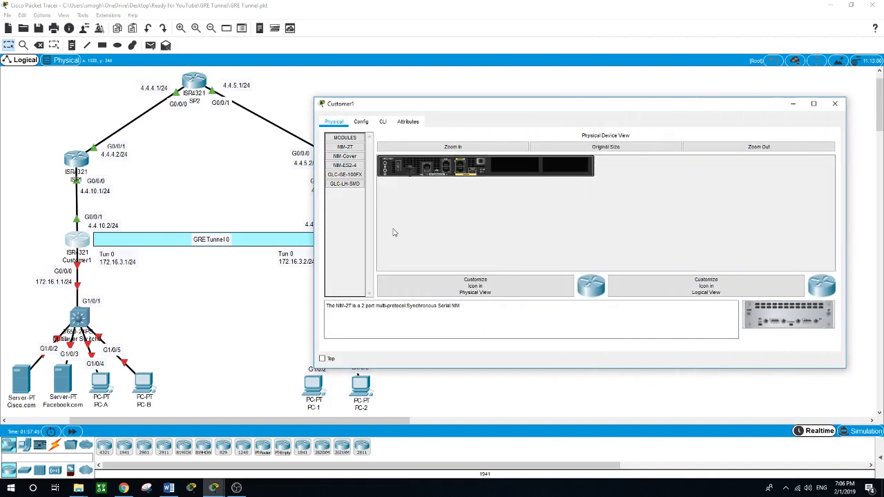
left_click_drag(314, 221, 238, 218)
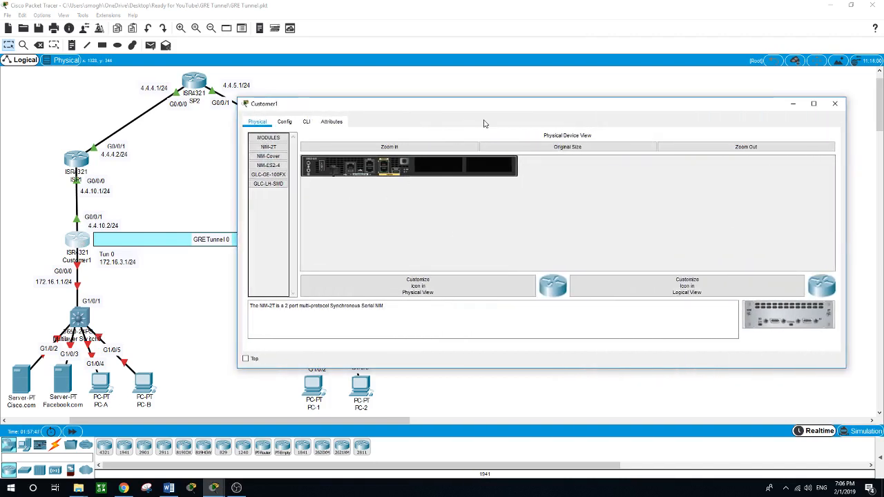
left_click_drag(487, 98, 485, 127)
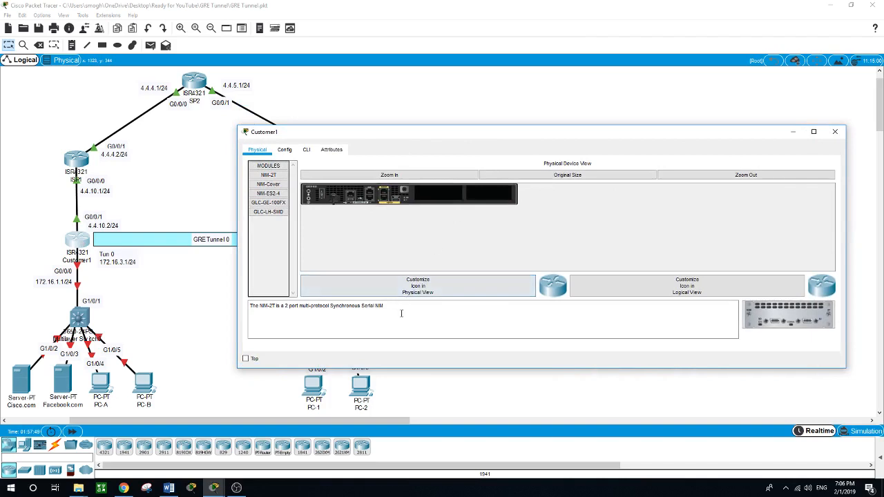
left_click(306, 152)
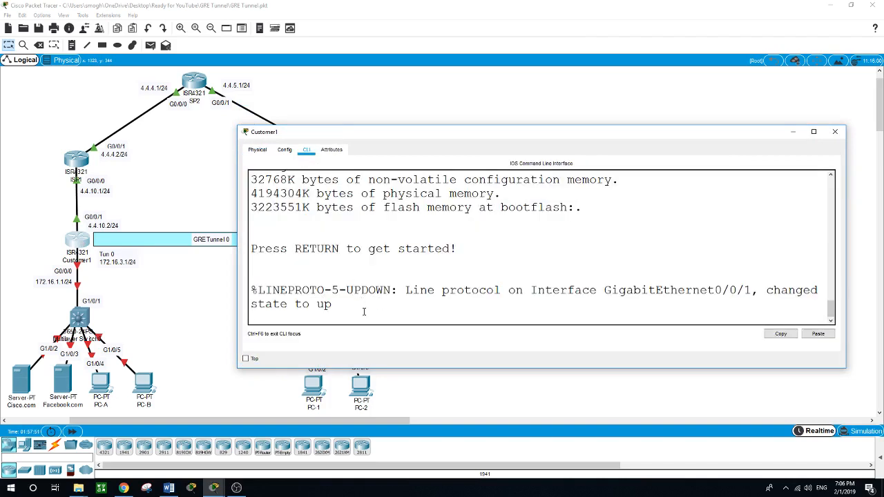
key("Return")
type("en")
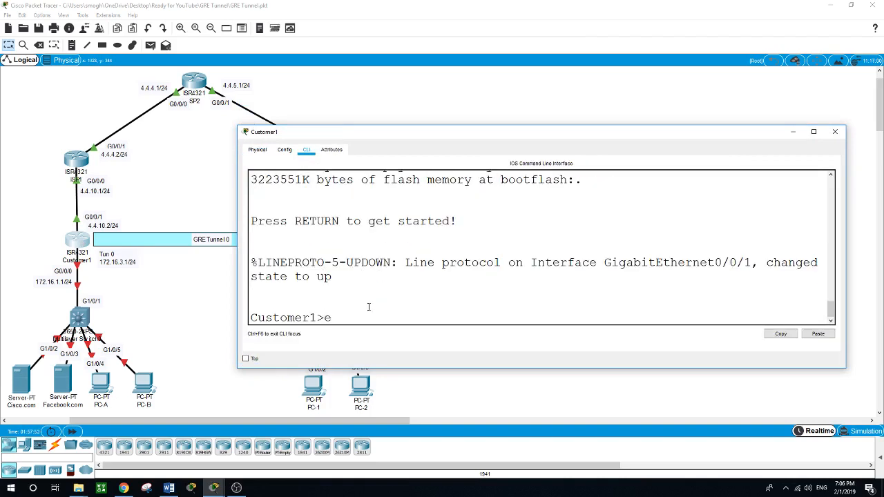
key("Return")
- Display Customer1's running configuration with show run and examine its static default route
type("show run")
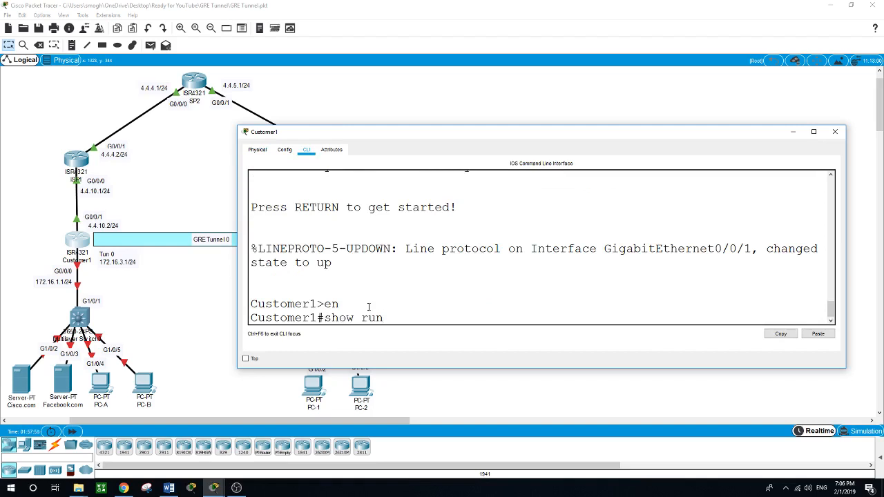
key("Return")
key("space")
key("space")
key("space")
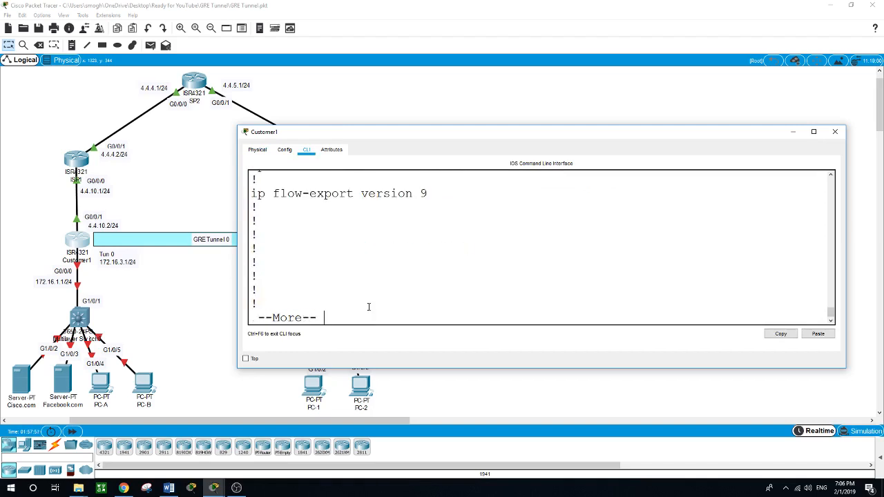
scroll(369, 307, "up", 7)
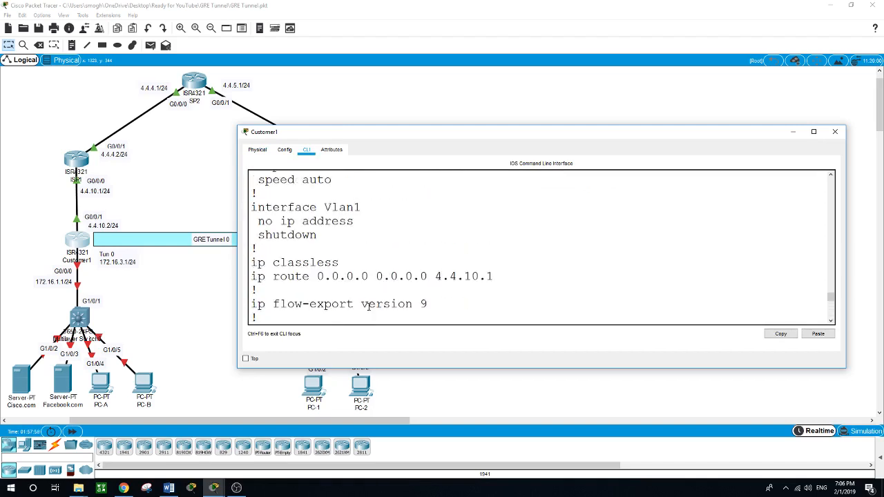
scroll(369, 307, "down", 2)
scroll(369, 307, "up", 1)
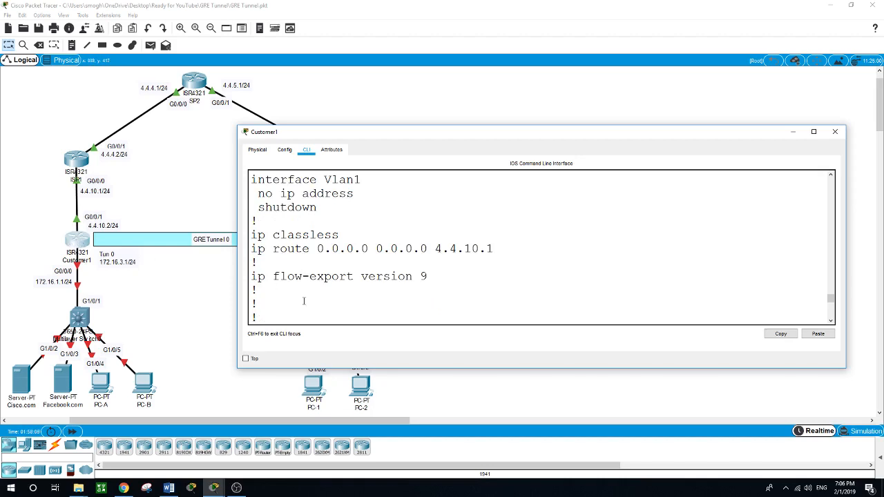
left_click(187, 294)
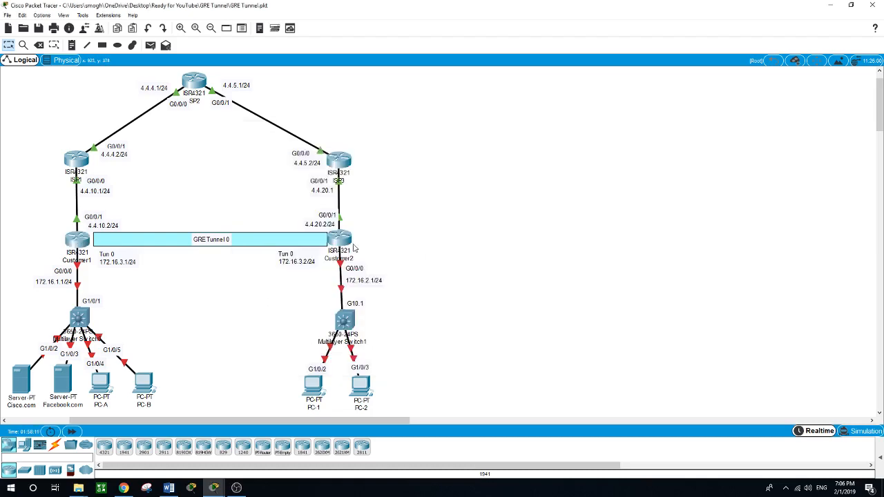
- Open the Customer2 router's command line in a widened window and enter privileged EXEC mode
left_click(340, 243)
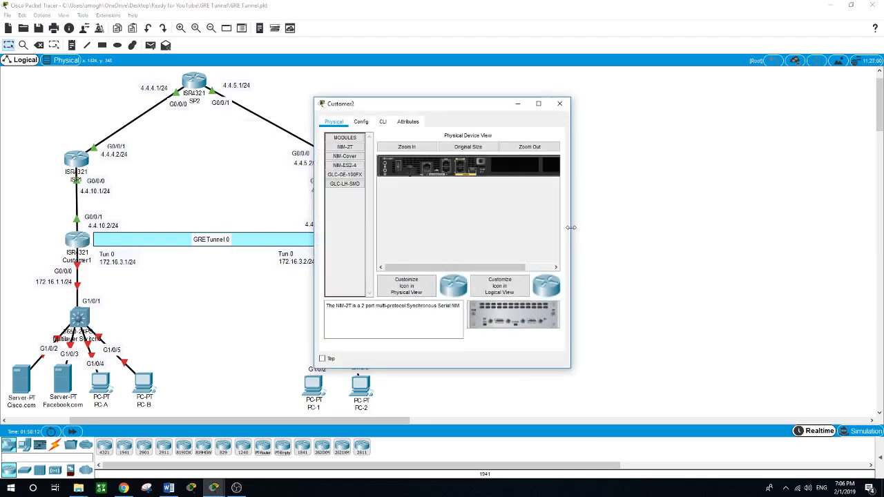
left_click_drag(761, 242, 841, 242)
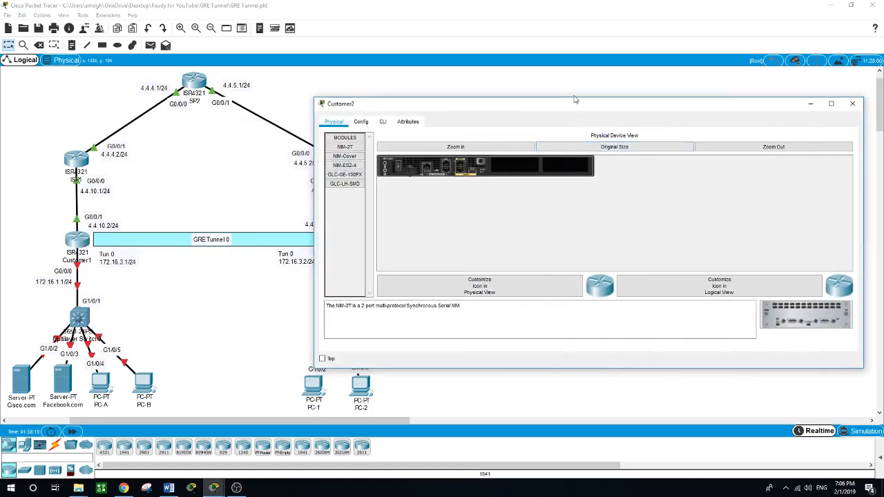
left_click(576, 96)
left_click(341, 238)
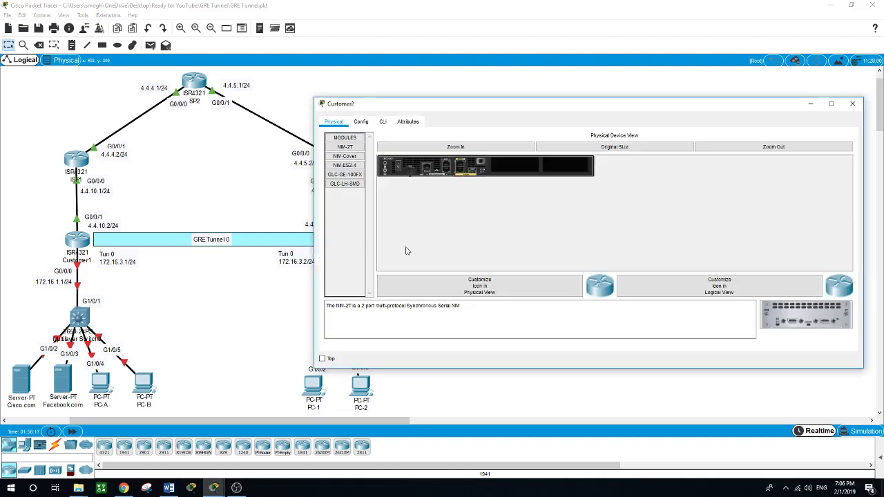
left_click(382, 122)
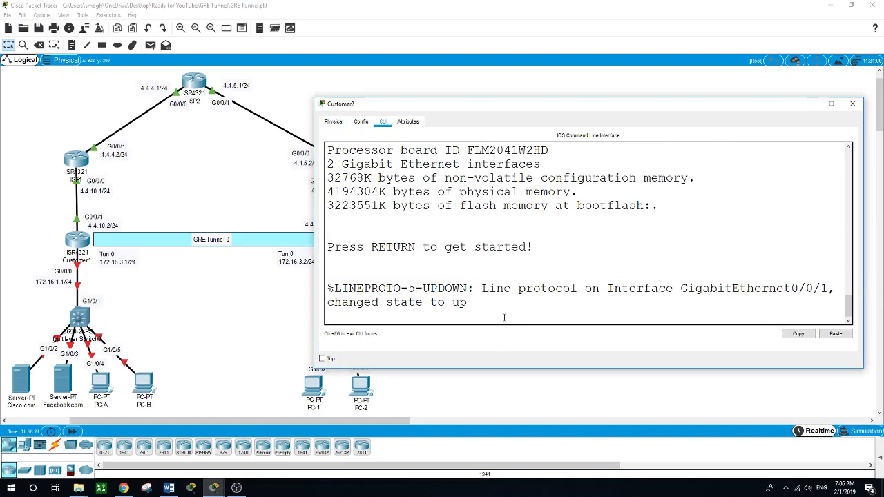
key("Return")
type("en")
key("Return")
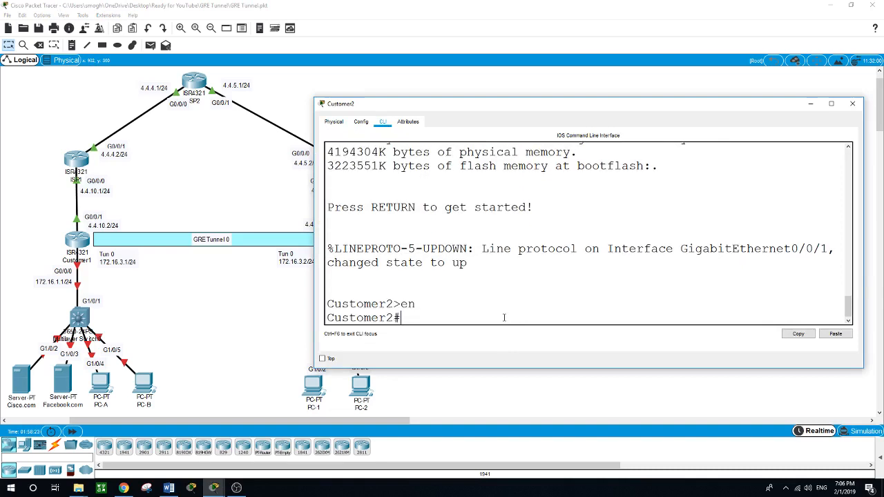
- Check Customer2's configured routes with "show run | in route", and close the router's window
type("show run")
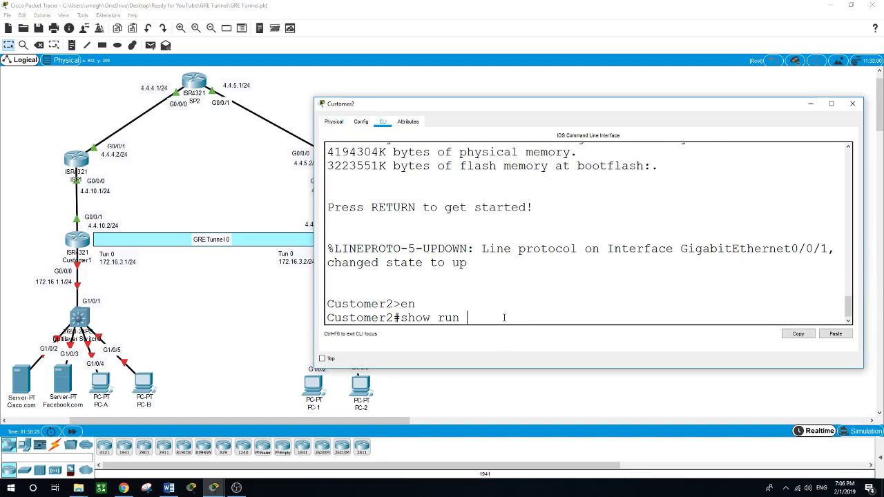
type(" | in")
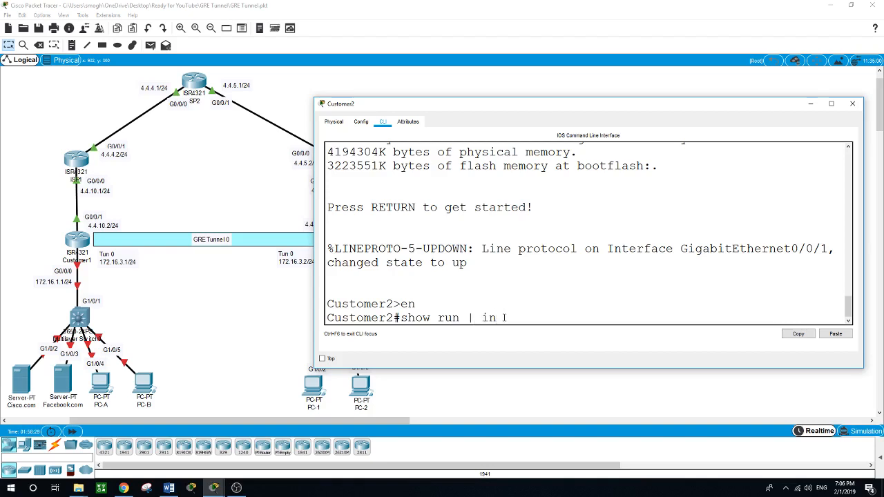
type(" route")
key("Return")
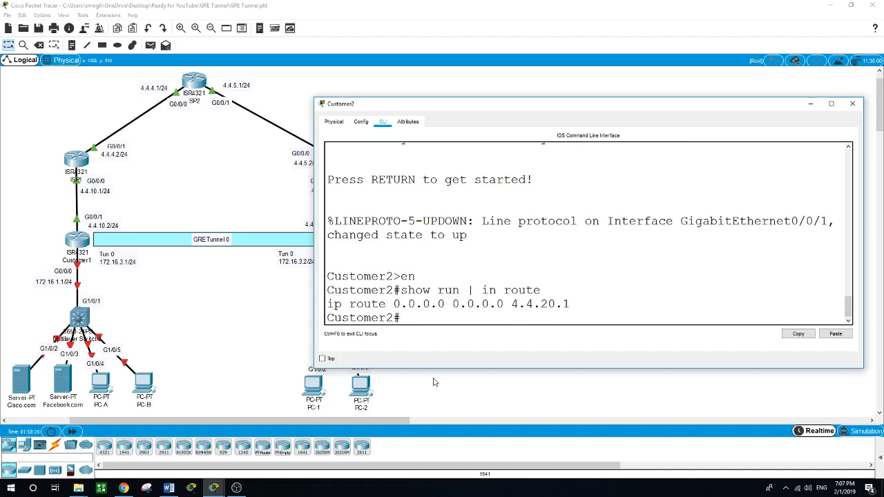
key("alt+F4")
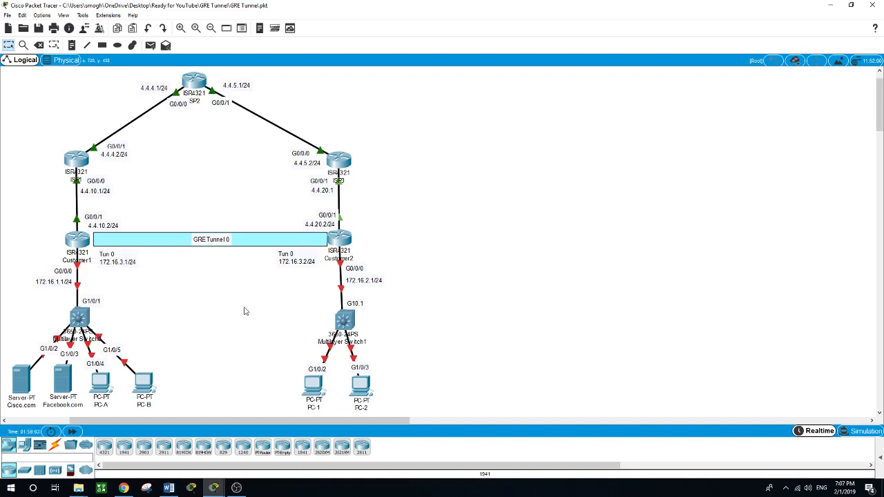
- On Customer1, assign IP address 172.16.1.1 with mask 255.255.255.0 to interface g0/0/0 in configuration mode
left_click(81, 240)
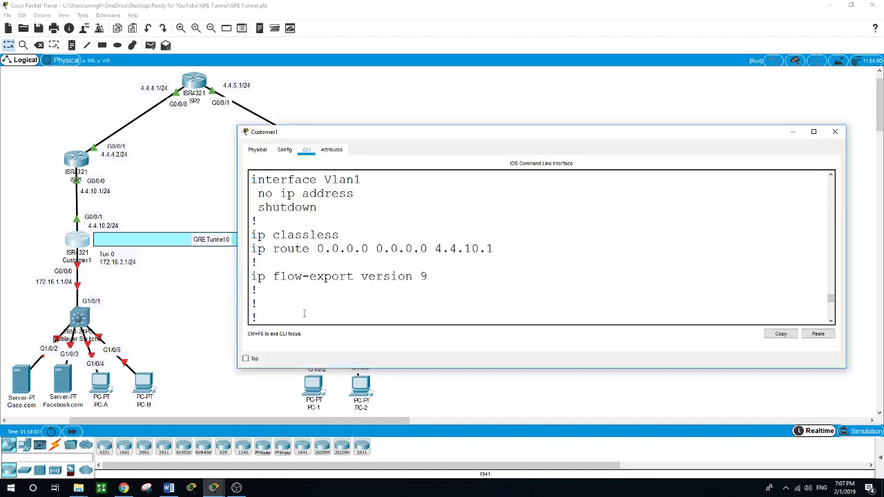
scroll(313, 317, "down", 4)
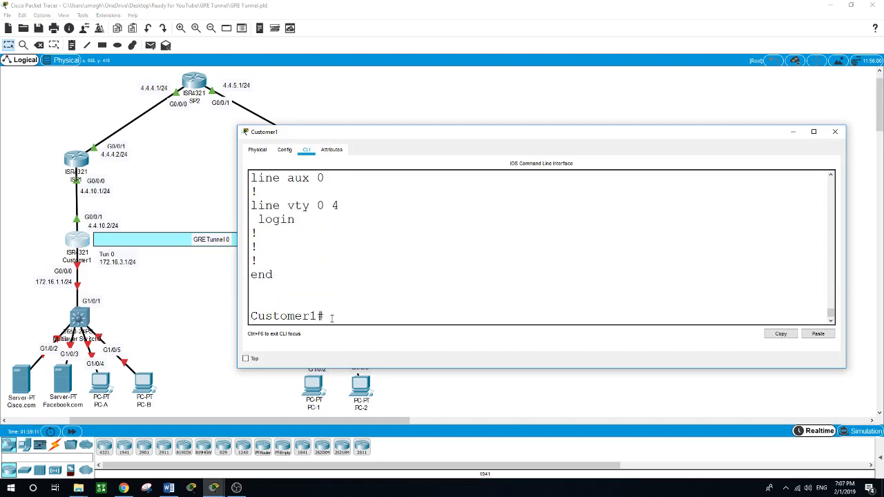
type("conf t")
key("Return")
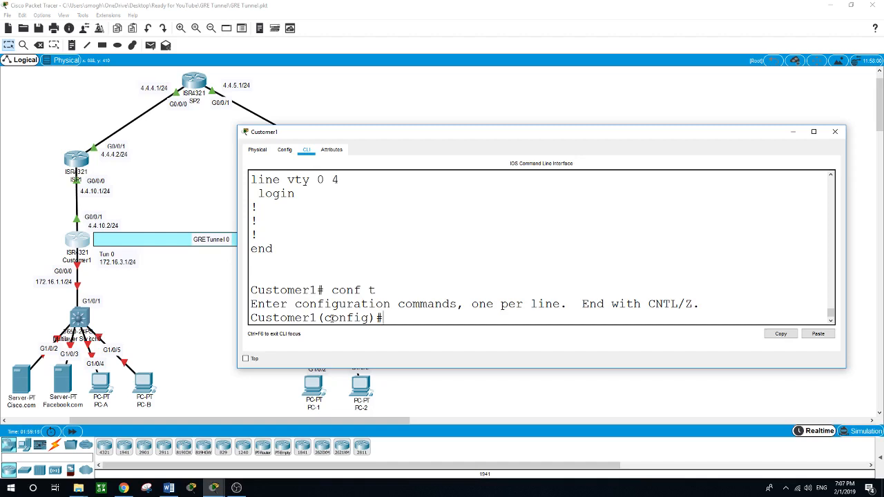
type("int g0/0/0")
key("Return")
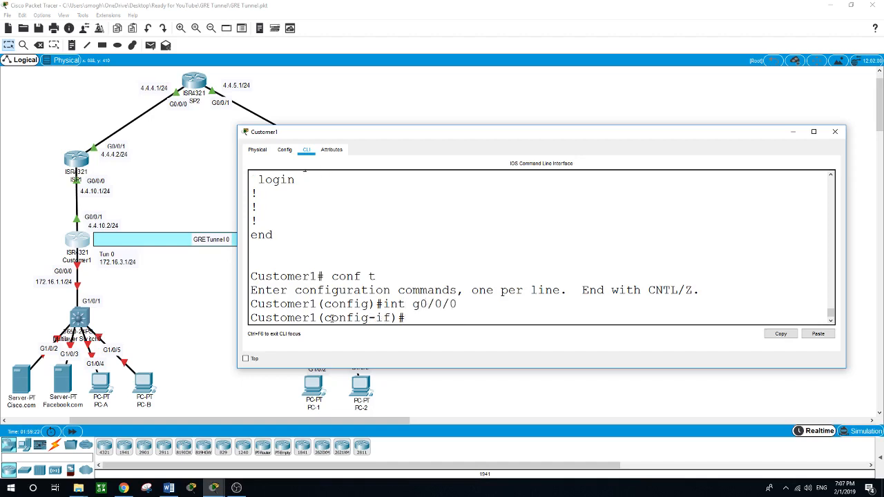
type("ip address 172.16.1.1")
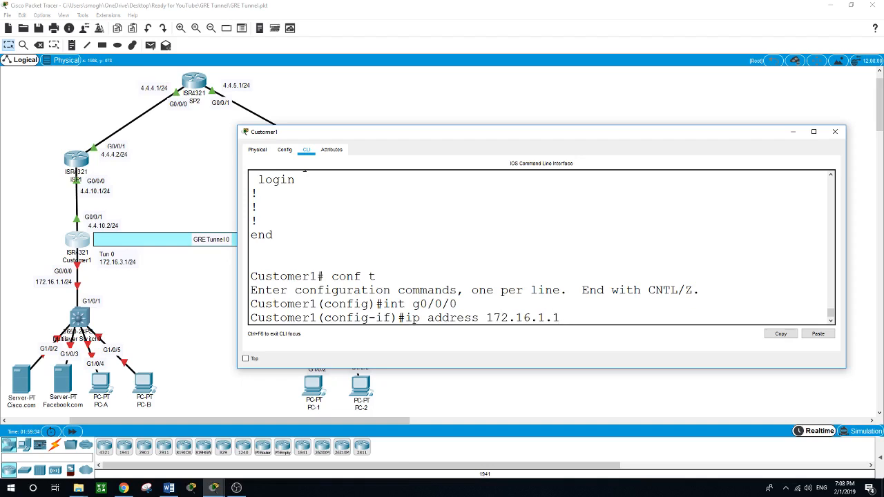
type("255.255.255.0")
key("Return")
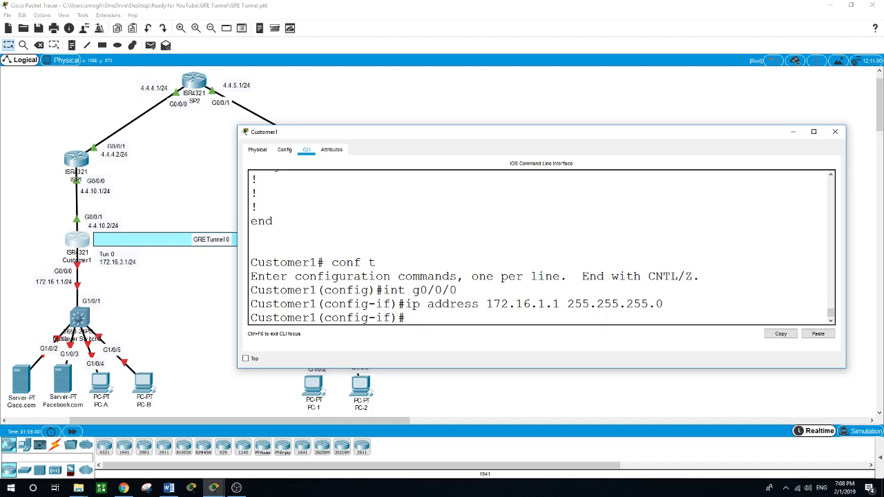
- Enable Customer1's g0/0/0 interface with no shut and return to global configuration mode
type("no shut")
key("Return")
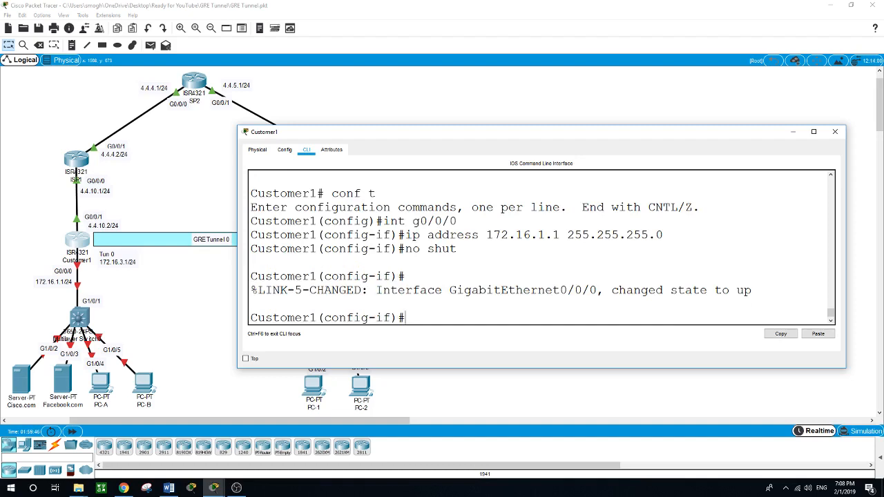
type("exit")
key("Return")
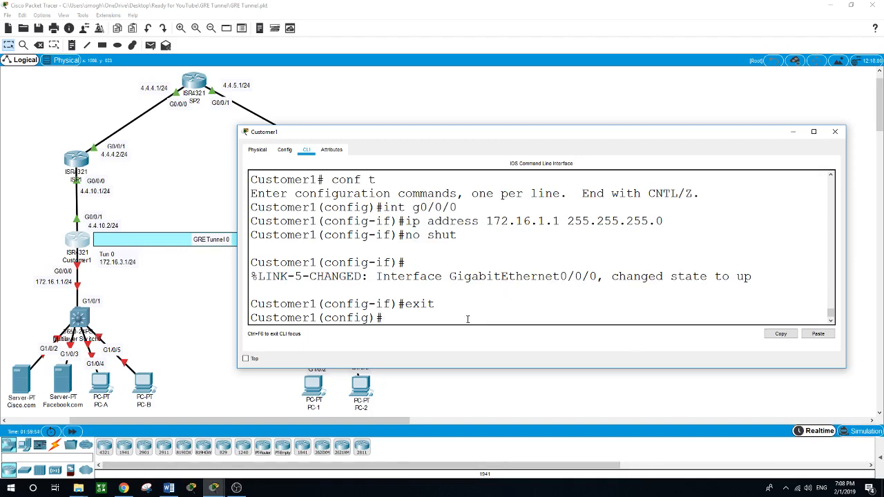
- Install an AC power supply in Multilayer Switch0, check its boot output, and close the switch's window
left_click(84, 321)
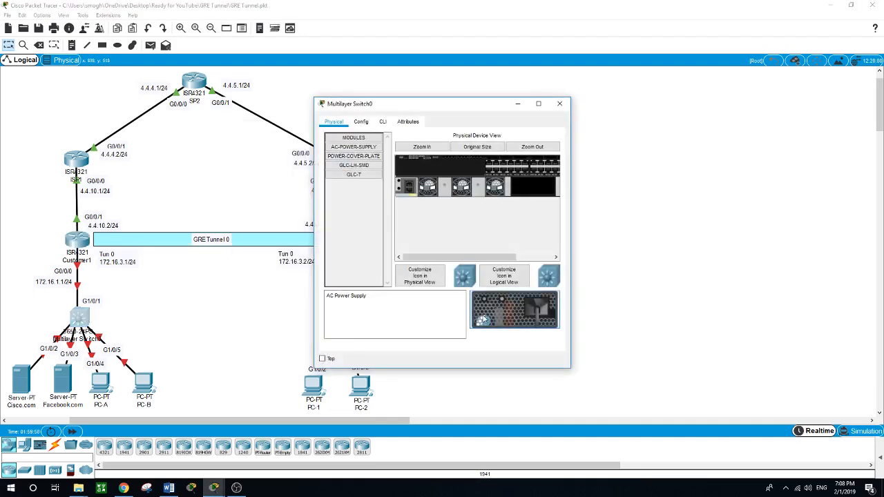
left_click_drag(498, 316, 529, 194)
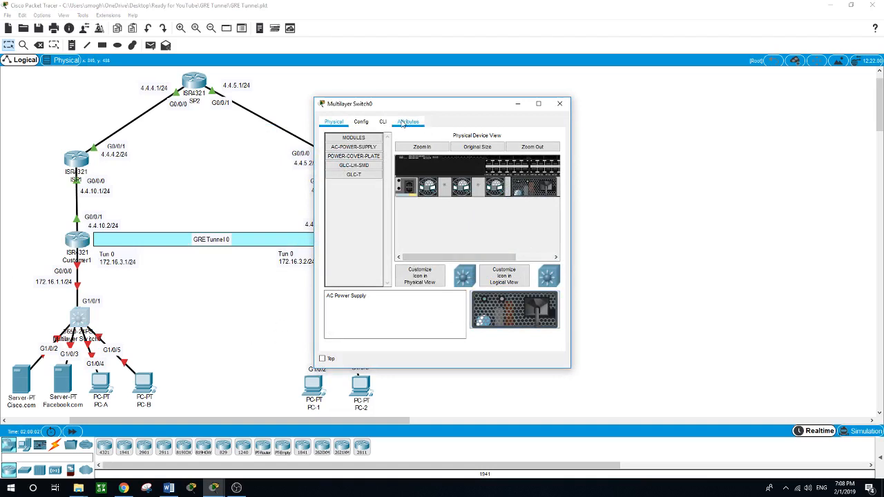
left_click(382, 122)
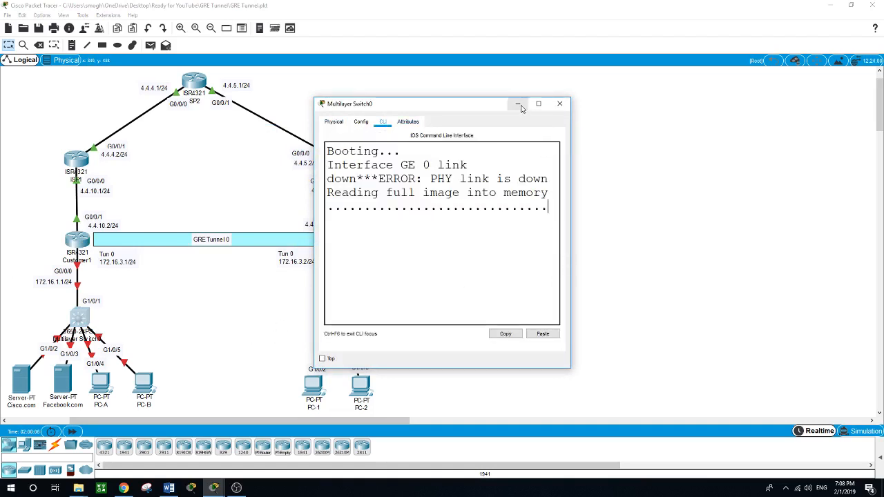
left_click(559, 104)
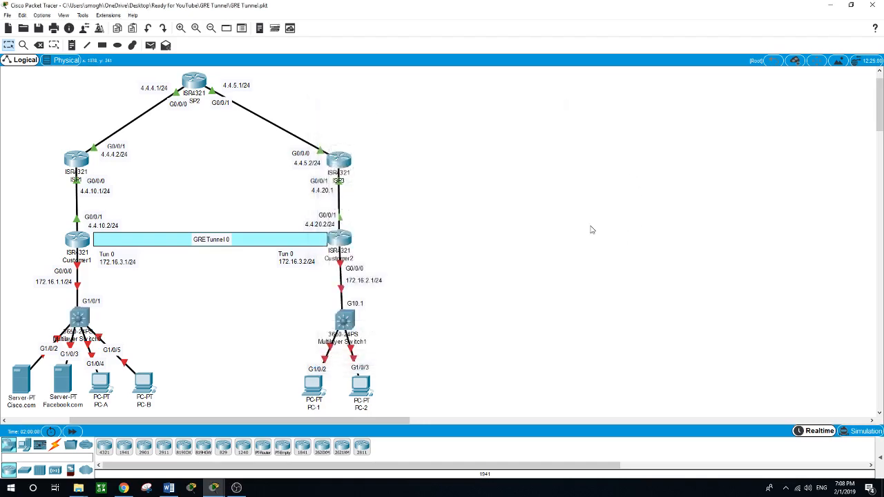
- Install an AC power supply in the empty power slot of Multilayer Switch1
left_click(345, 321)
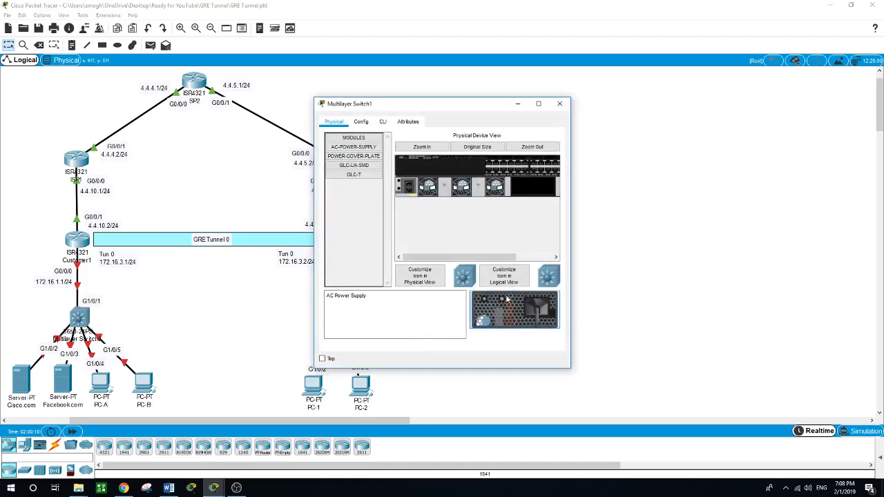
left_click_drag(507, 299, 530, 188)
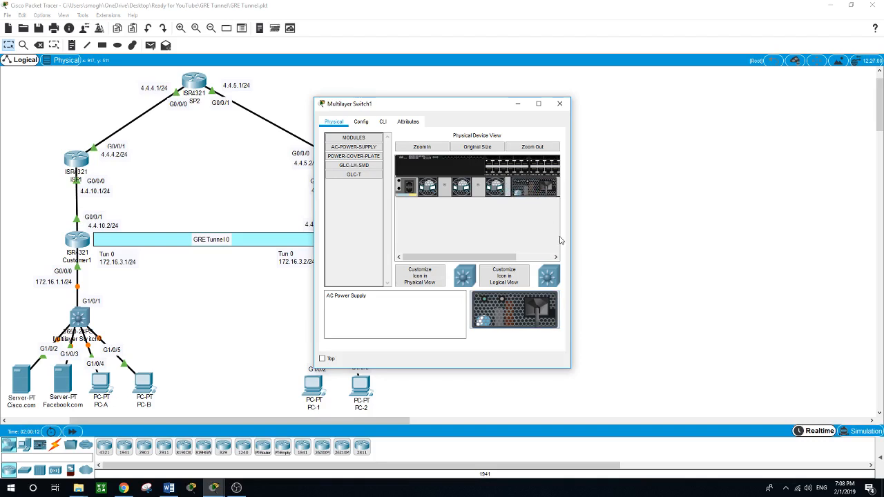
- Check Multilayer Switch1's boot output in a widened command-line window, then close the switch's window
left_click(383, 123)
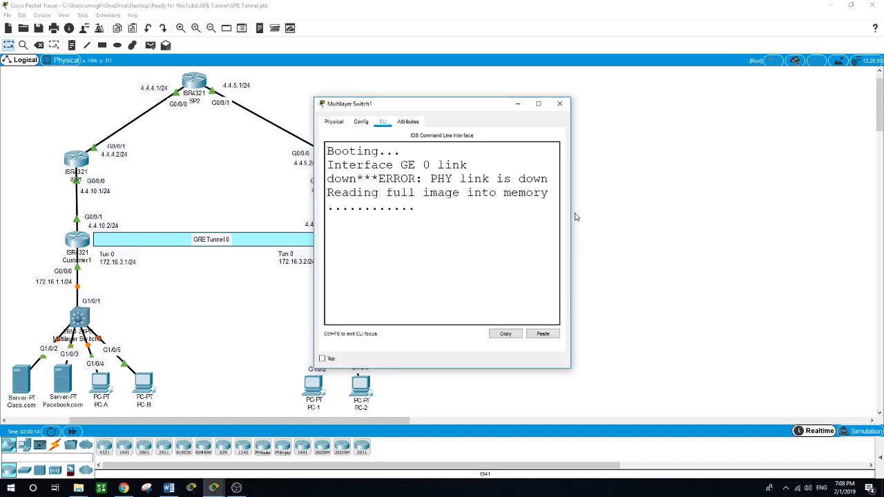
left_click_drag(570, 211, 883, 212)
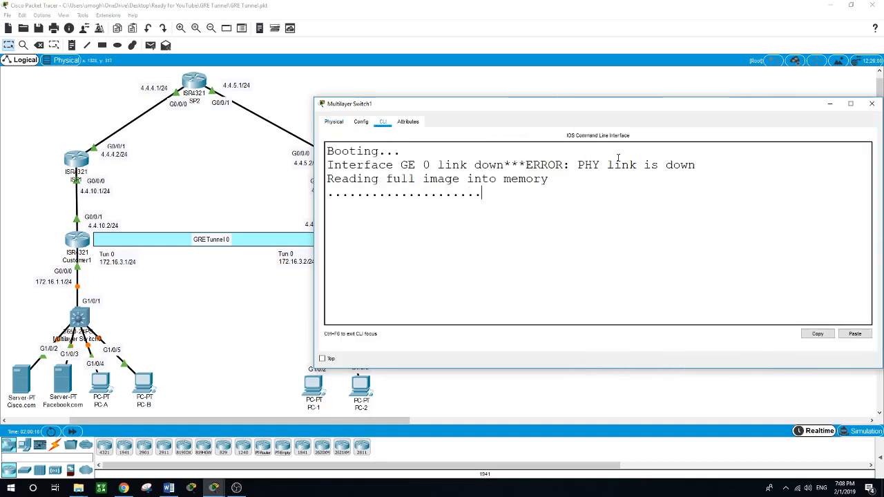
left_click_drag(667, 106, 625, 109)
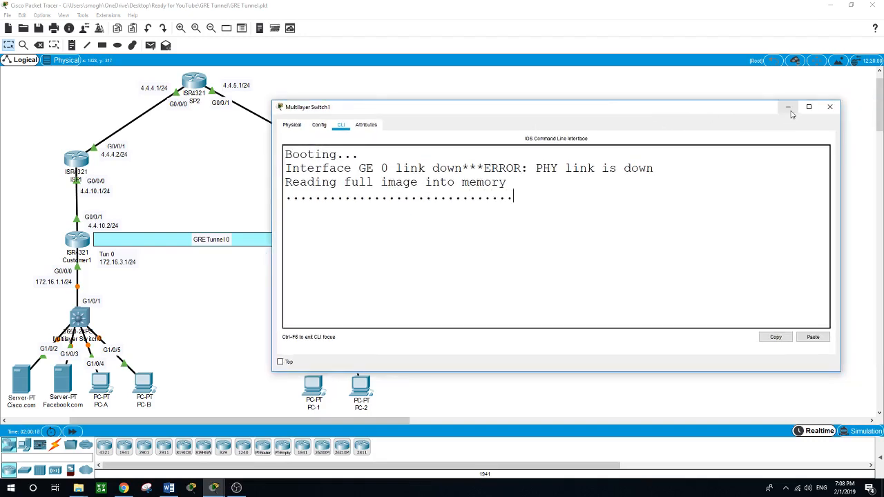
left_click(829, 106)
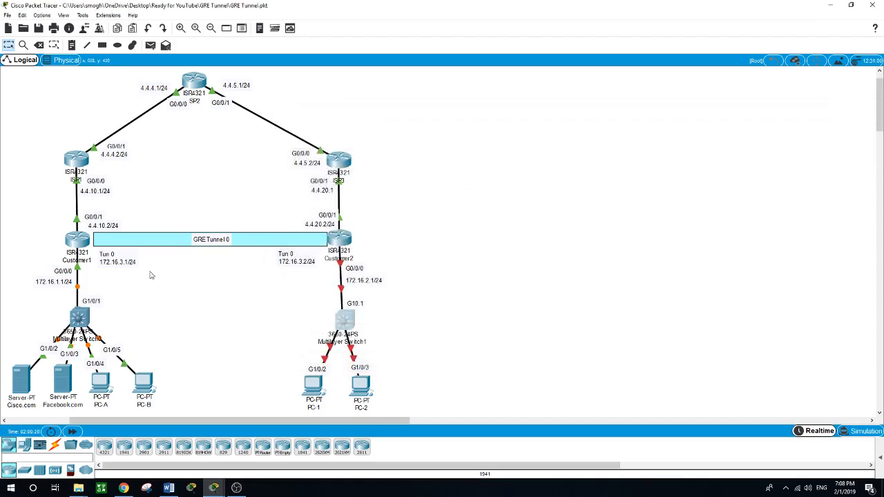
- On Customer1, list the available DHCP options and create a DHCP pool named C1
left_click(83, 242)
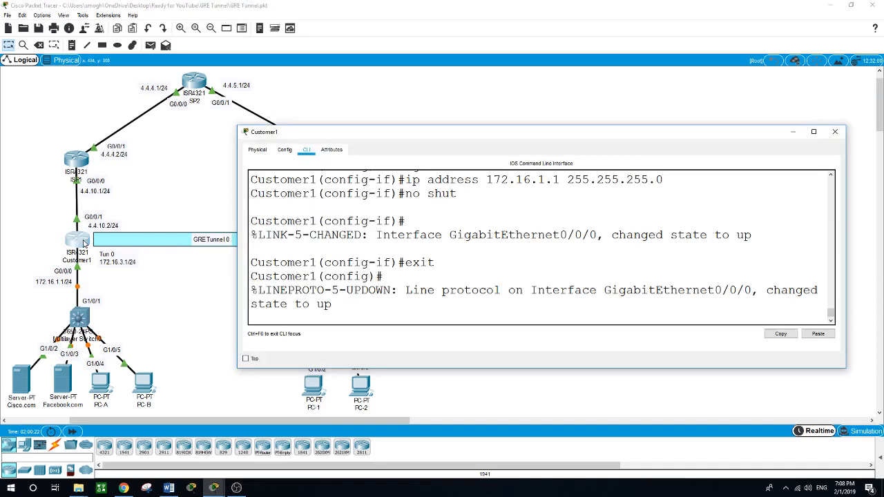
left_click(412, 318)
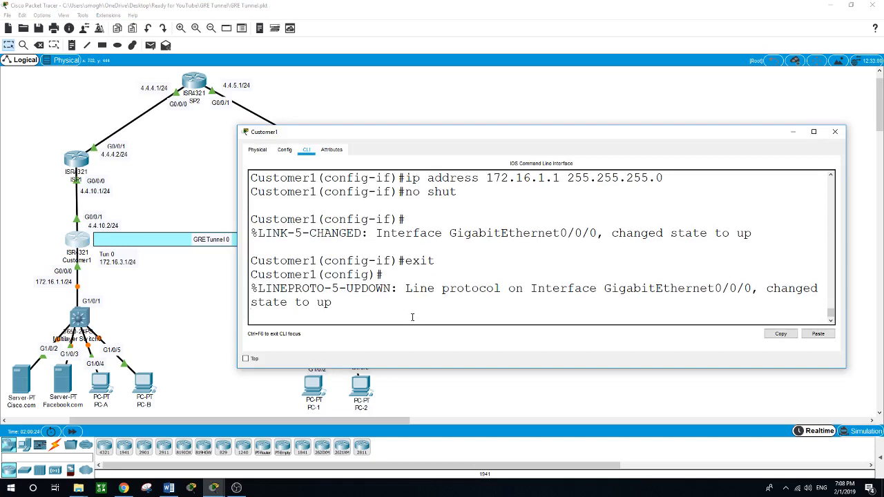
key("Return")
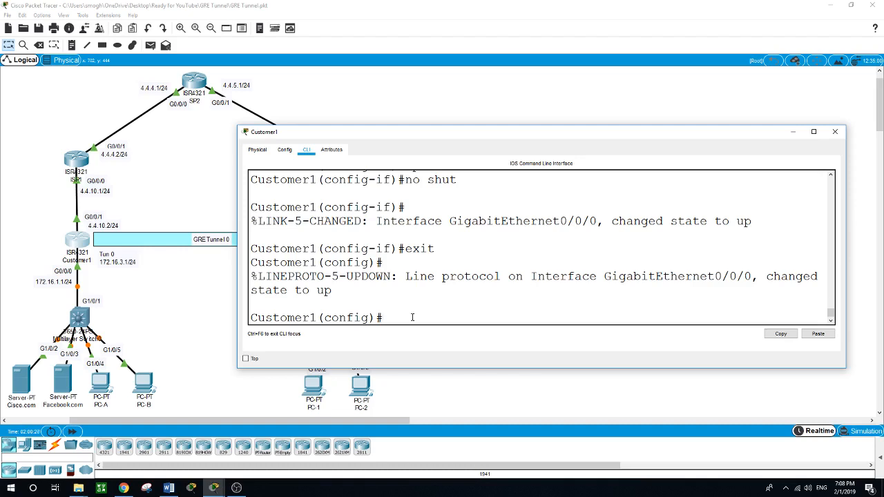
type("ip dhcp ?pool ")
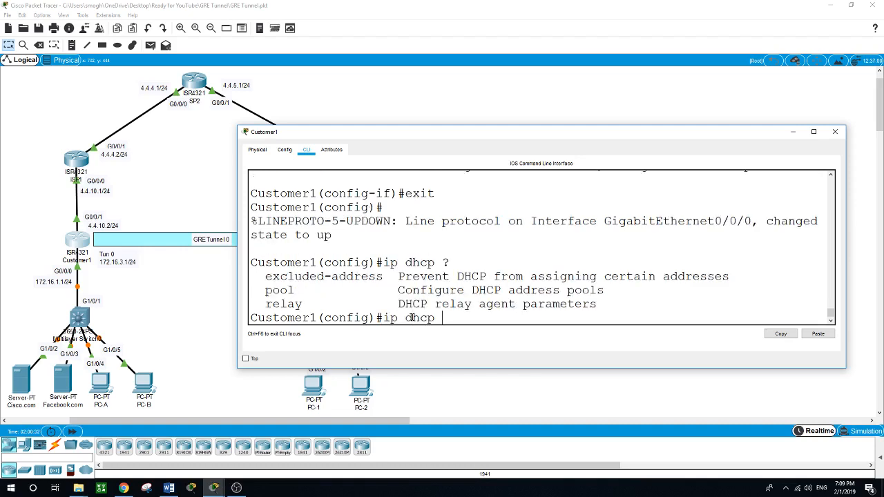
type("?")
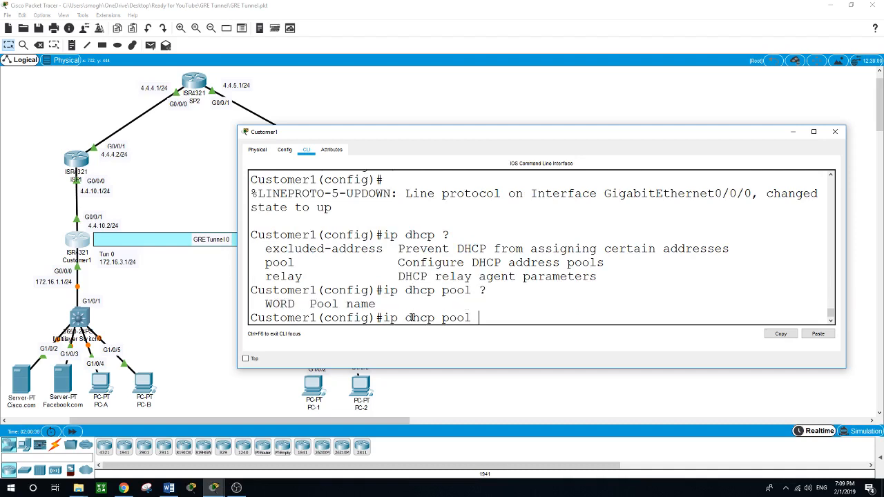
type("C1")
key("Return")
- Give pool C1 the network 172.16.1.0 with mask 255.255.255.0 and the default router 172.16.1.1
type("network")
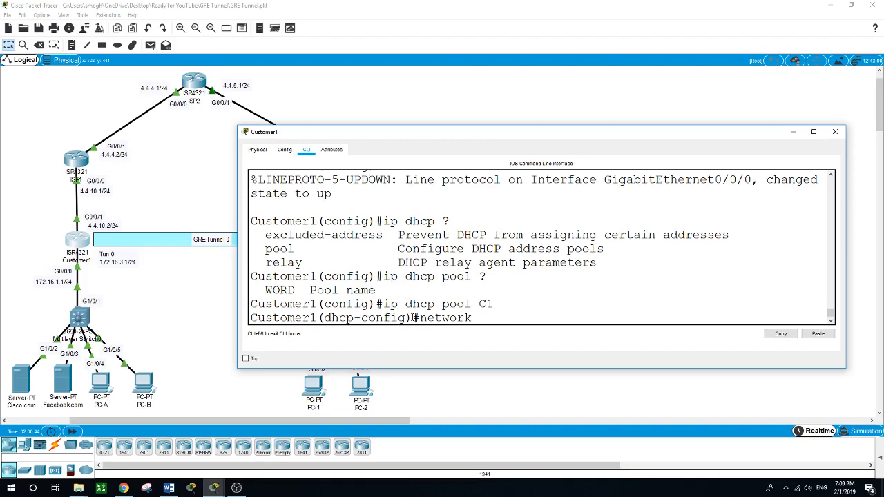
type(" 172.16.1.0 255.255.255.0")
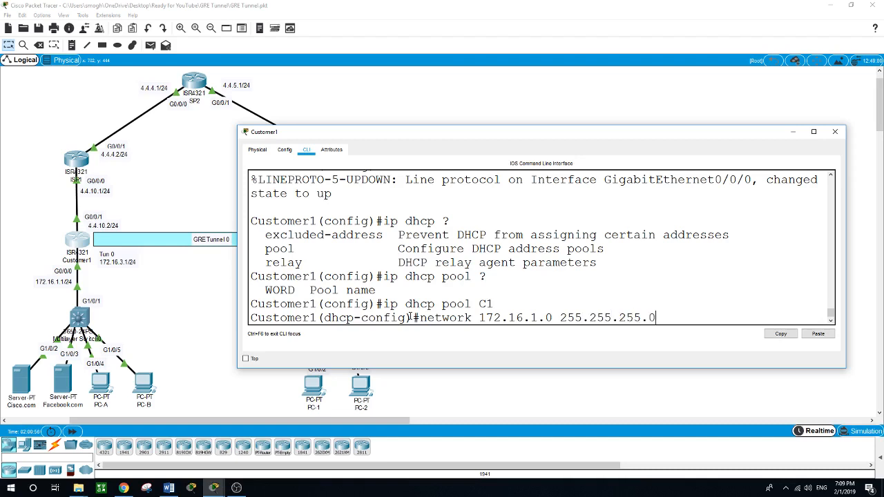
key("Return")
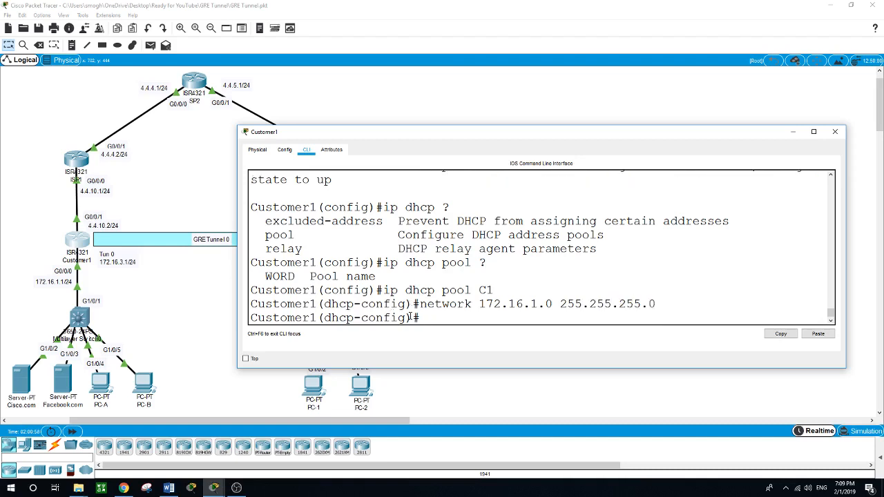
type("de")
key("Tab")
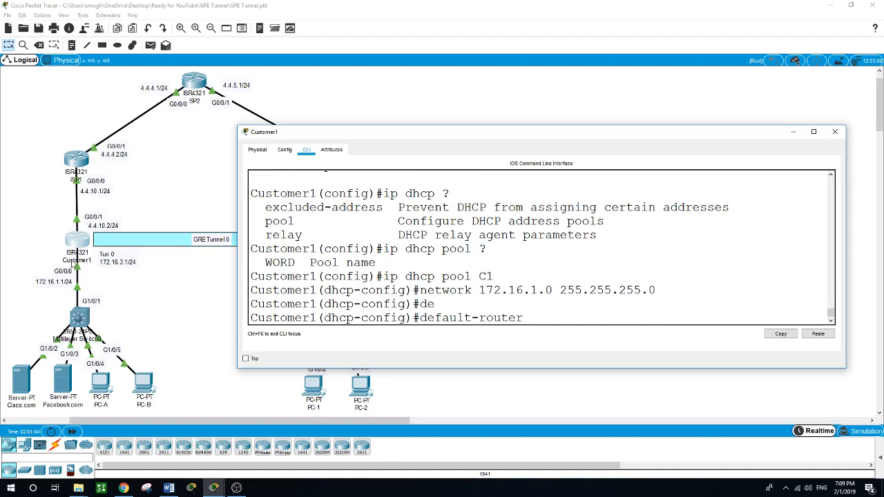
type("172.16.1.1")
key("Return")
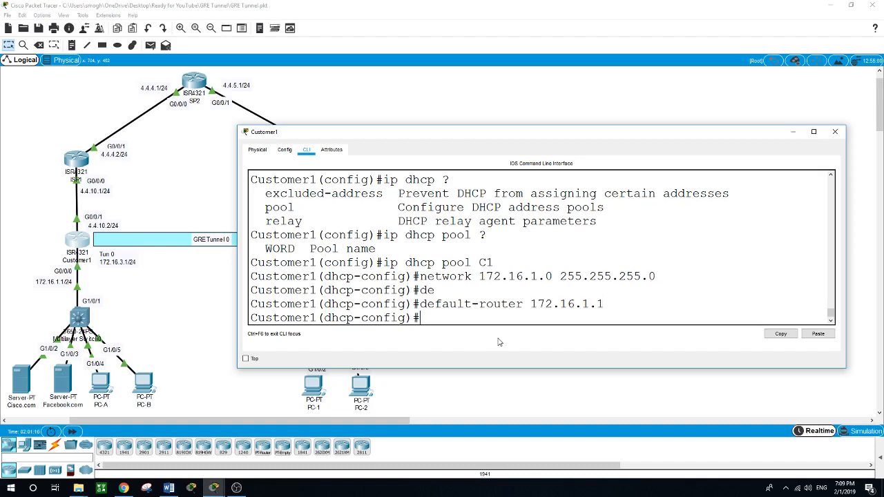
- Set pool C1's DNS server to 172.16.1.1 and exit Customer1's configuration back to privileged mode
type("dns")
key("Tab")
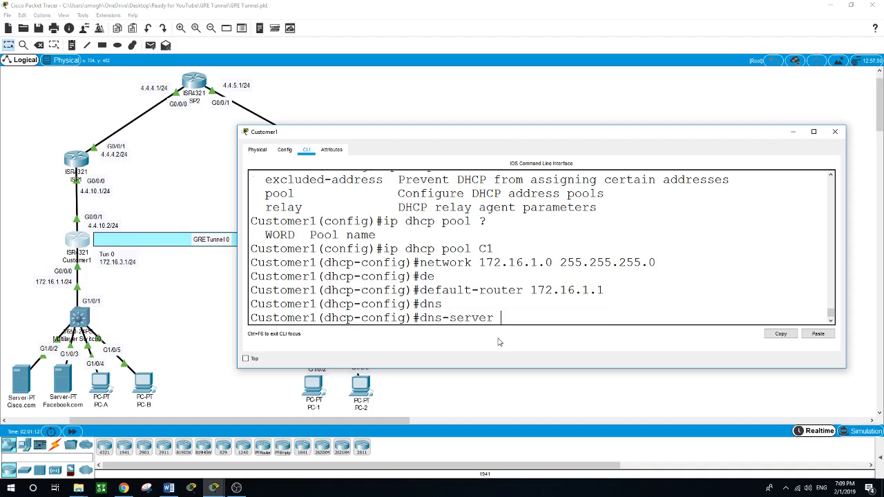
type("172.16.1.1")
key("Return")
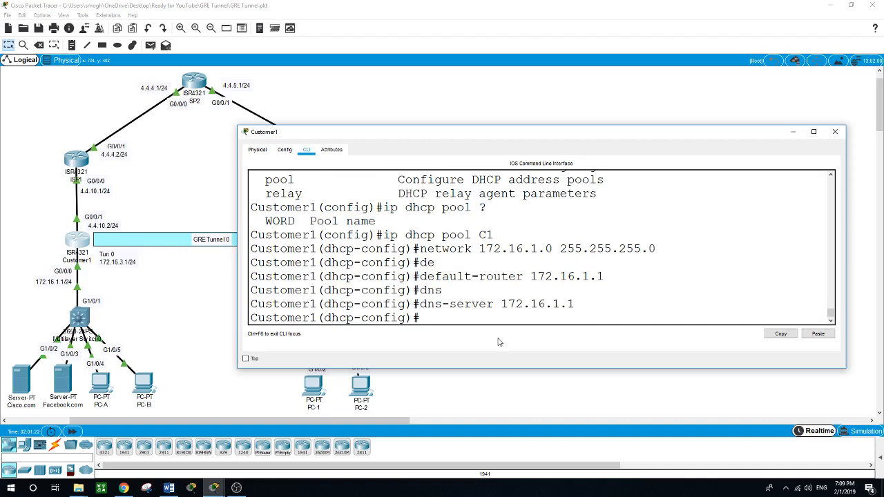
type("exit")
key("Return")
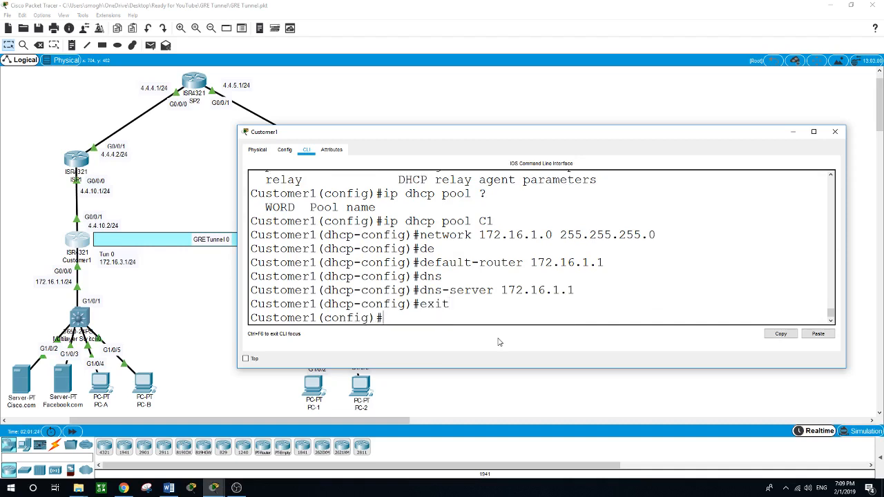
type("exit")
key("Return")
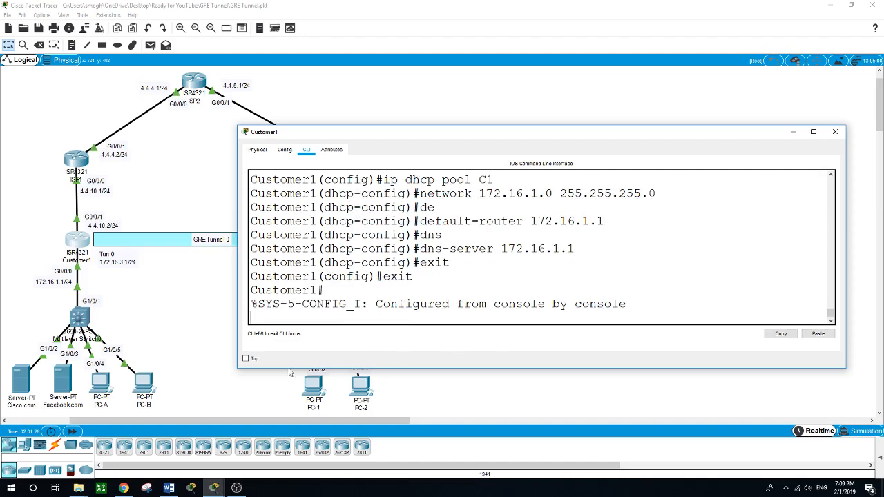
- Switch PC-B's IPv4 configuration from static to DHCP
left_click(166, 332)
left_click(146, 381)
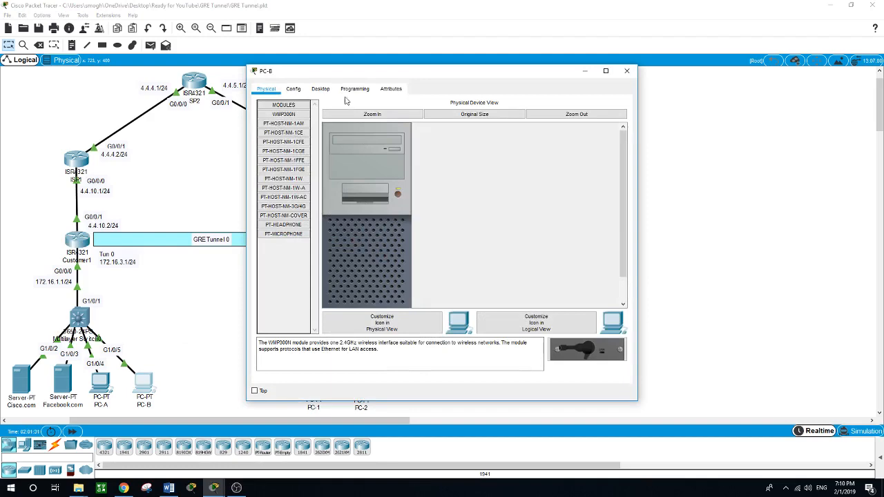
left_click(325, 91)
left_click(297, 142)
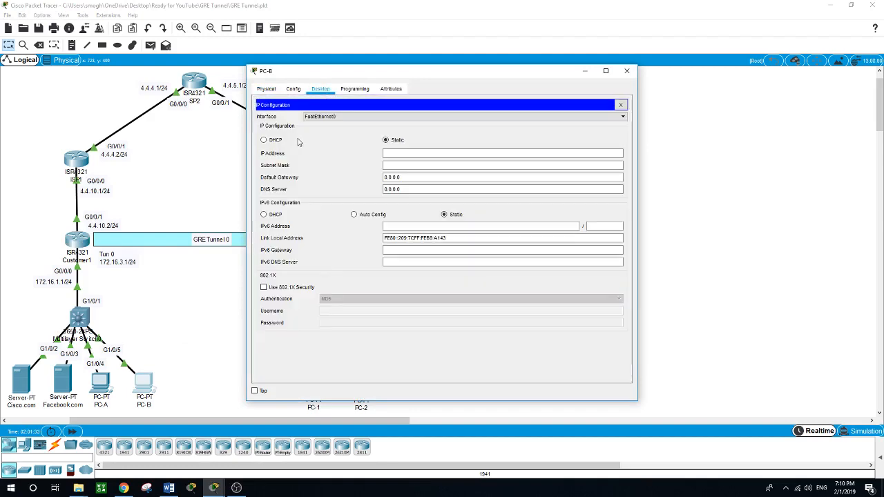
left_click(263, 140)
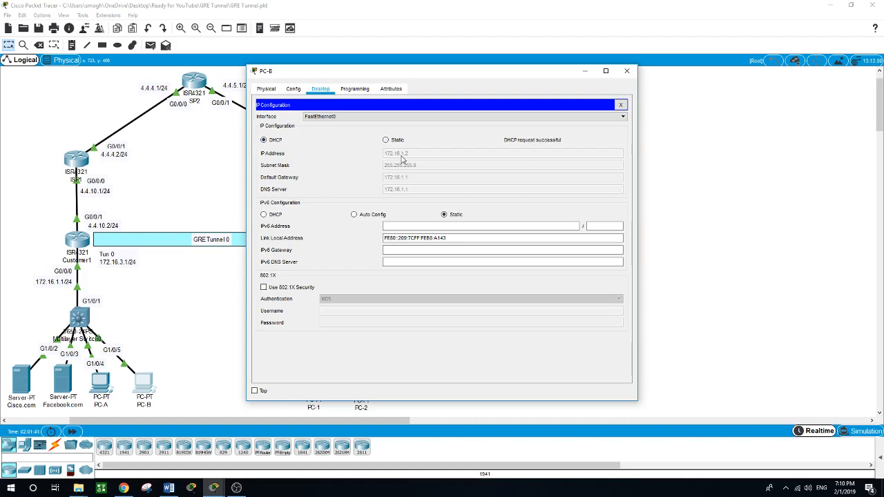
- Switch PC-A's IPv4 configuration from static to DHCP
left_click(105, 387)
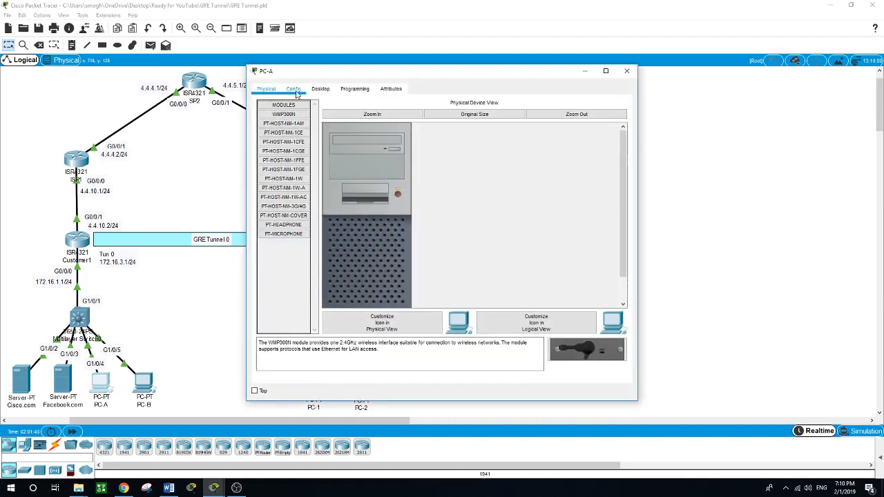
left_click(322, 90)
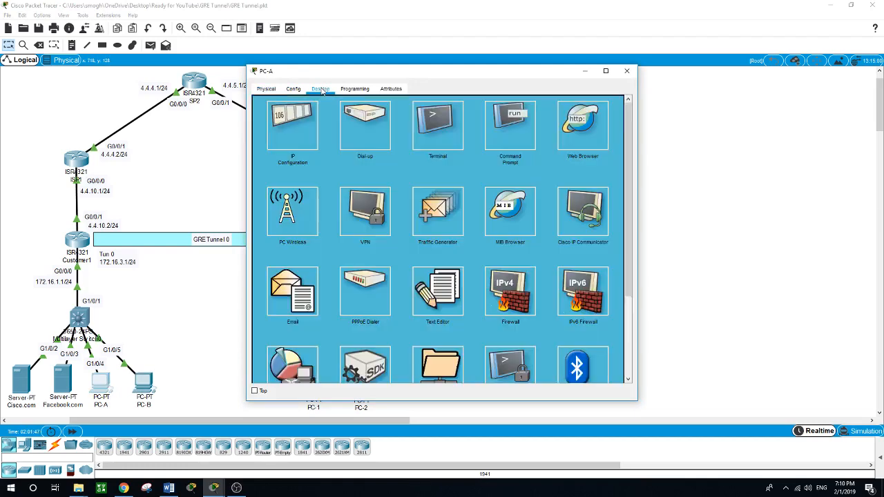
left_click(291, 131)
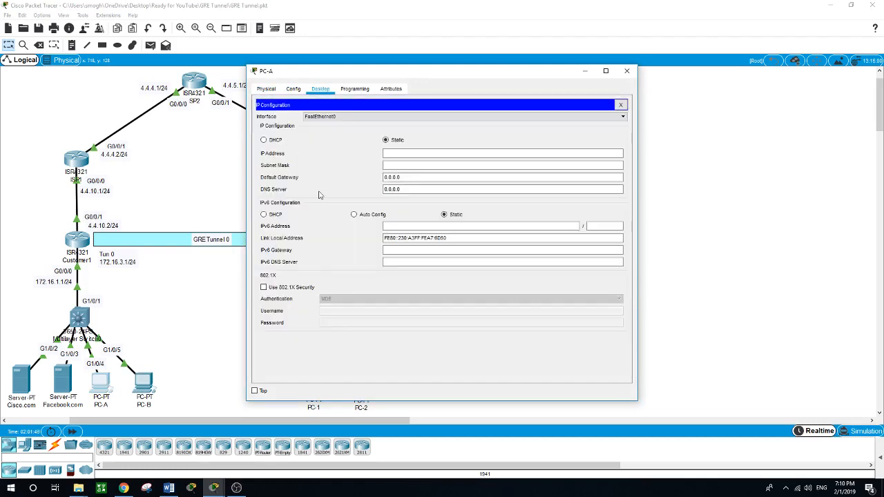
left_click(263, 141)
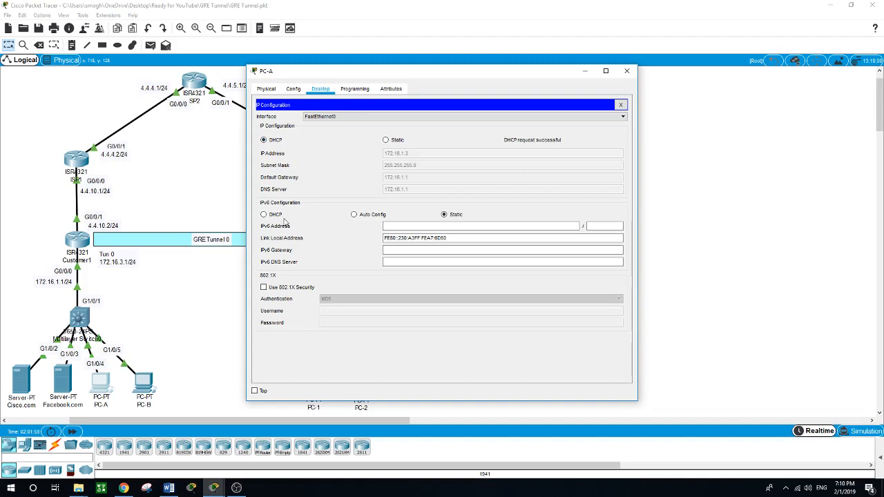
- Set the Facebook.com server's IPv4 configuration to DHCP and return to the topology
left_click(66, 379)
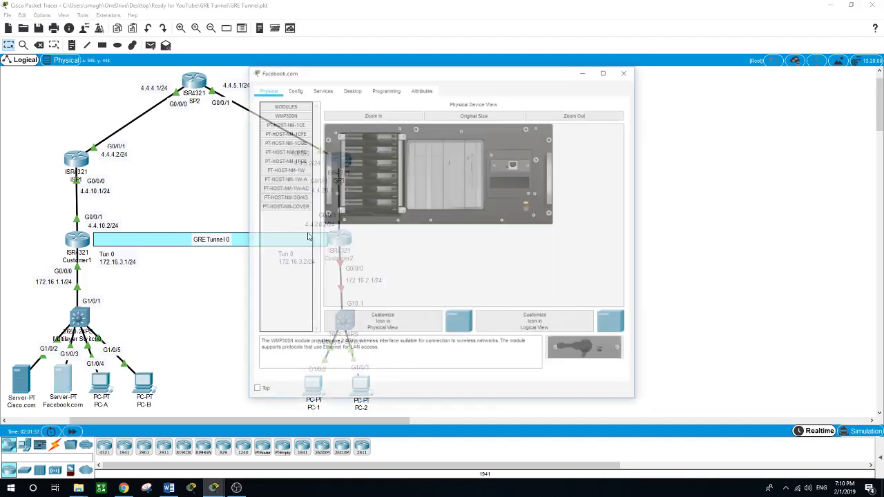
left_click(352, 91)
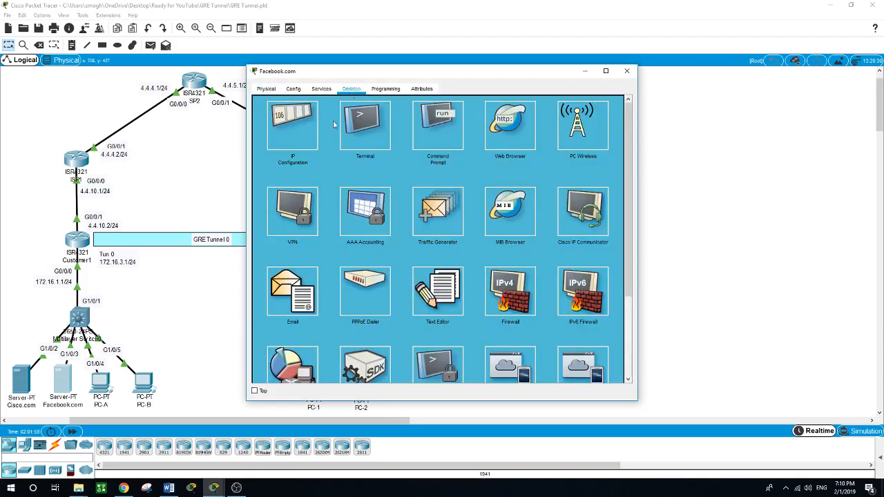
left_click(294, 140)
left_click(268, 129)
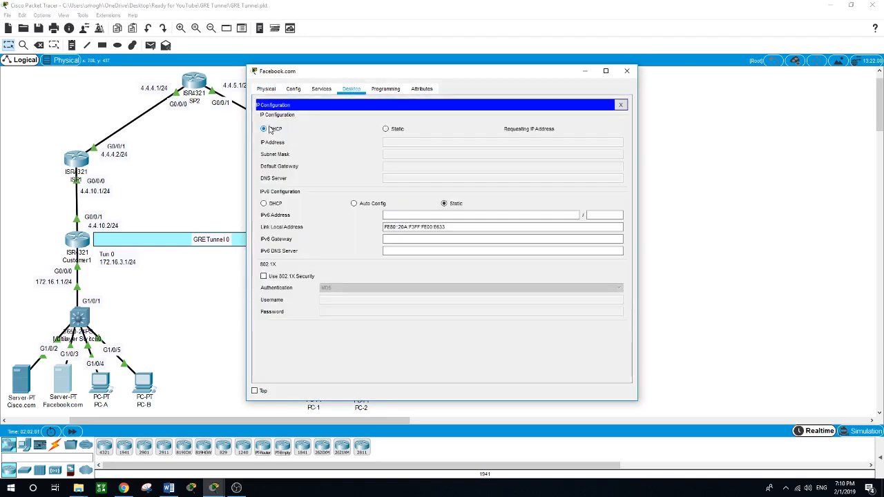
left_click(91, 295)
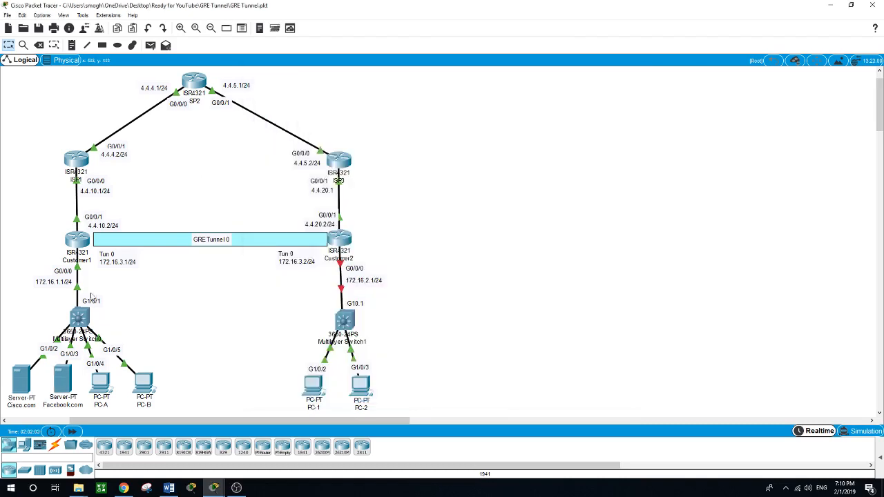
- Set the Cisco.com server's IPv4 configuration to DHCP and close the server's window
left_click(25, 381)
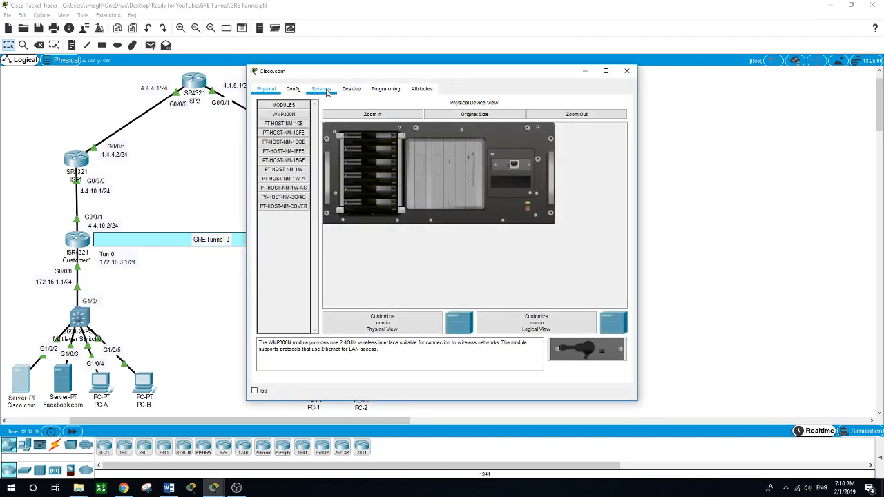
left_click(351, 89)
left_click(297, 142)
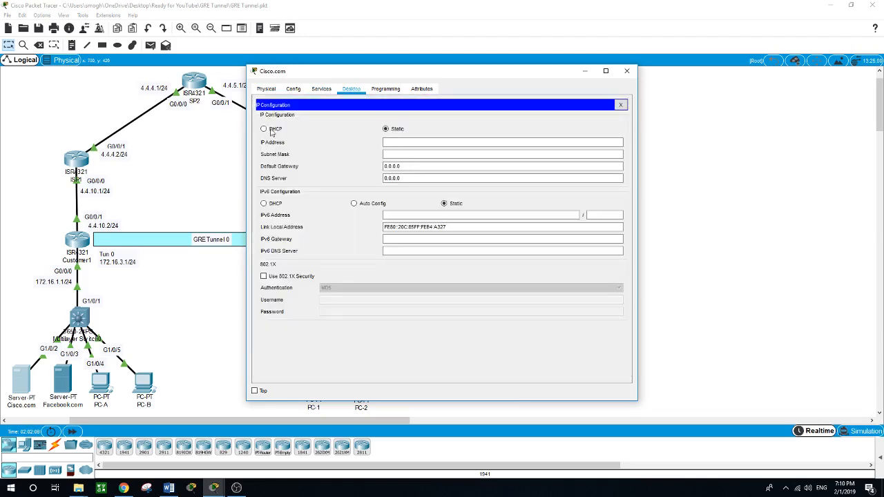
left_click(271, 131)
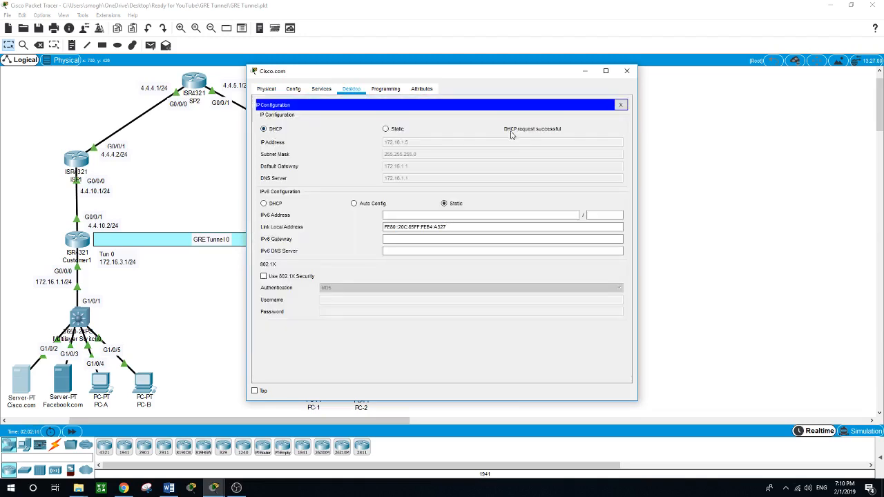
key("alt+F4")
- Open the Customer2 router's command line and enable its g0/0/0 interface in configuration mode
left_click(345, 243)
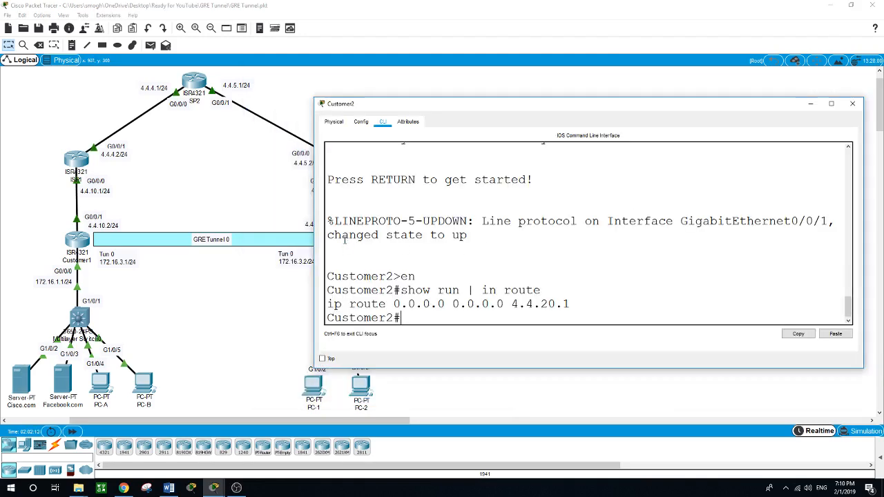
left_click_drag(522, 107, 577, 79)
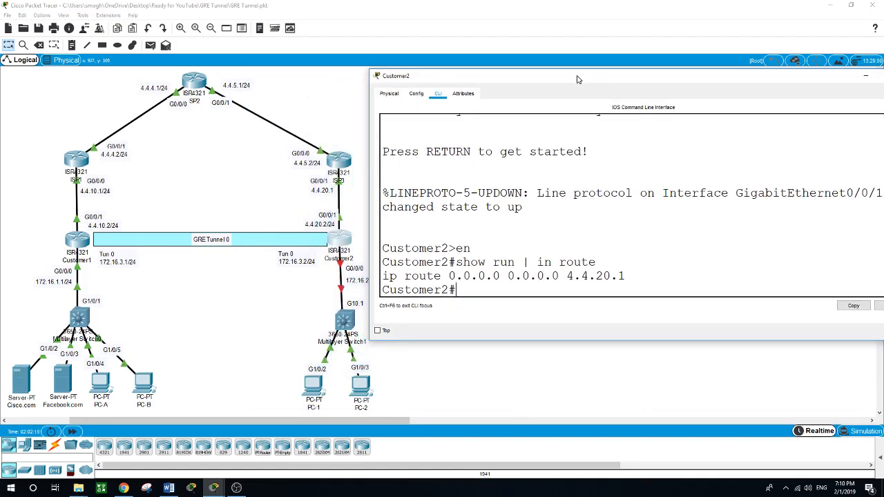
left_click(619, 235)
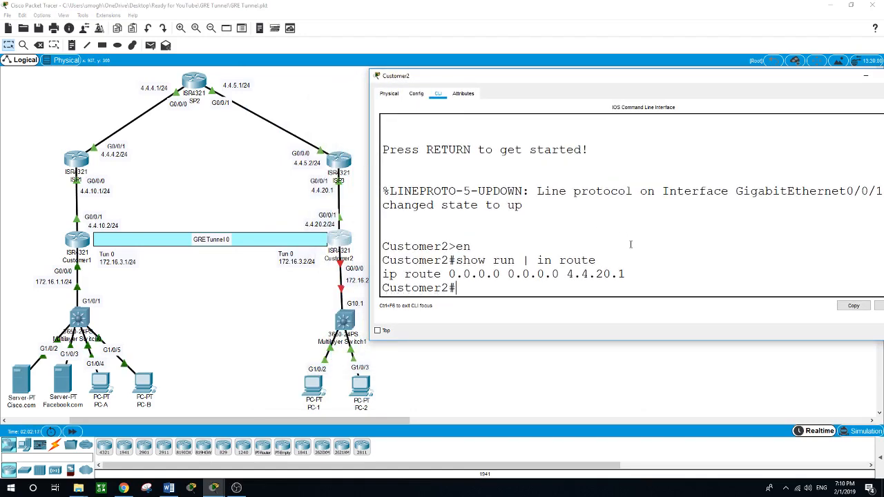
type("conf t")
key("Return")
type("int")
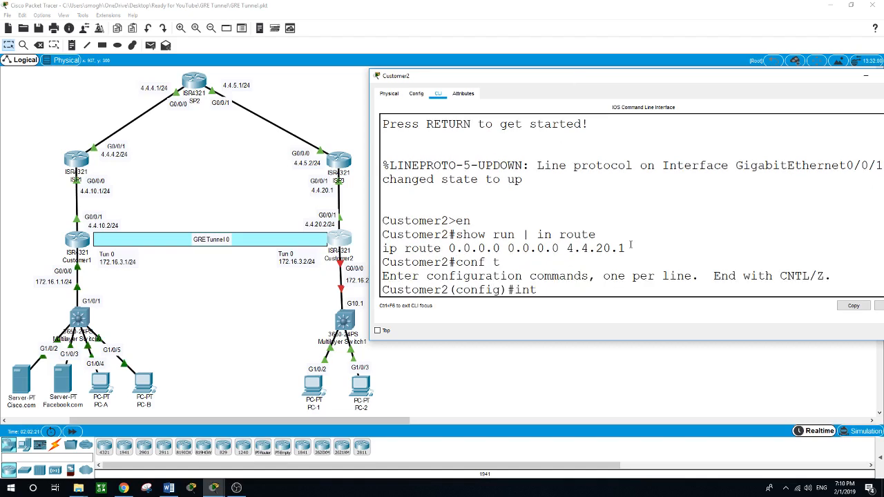
type(" g0/0/0")
key("Return")
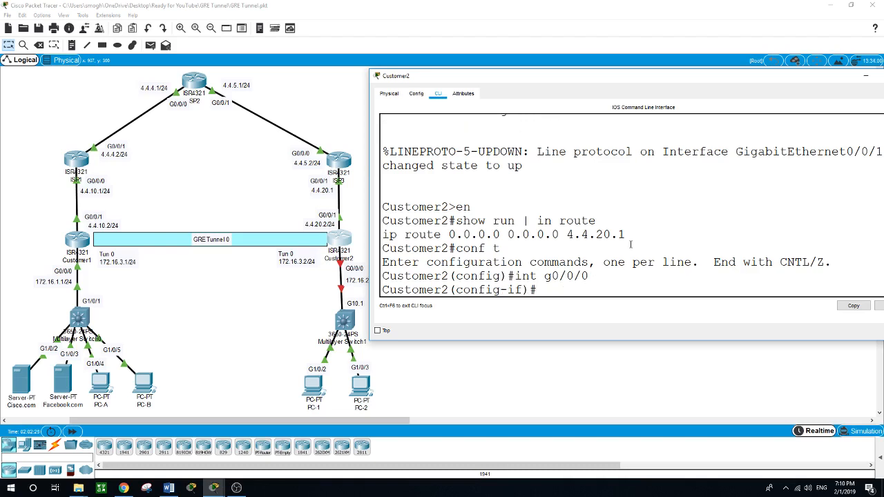
type("no shut")
key("Return")
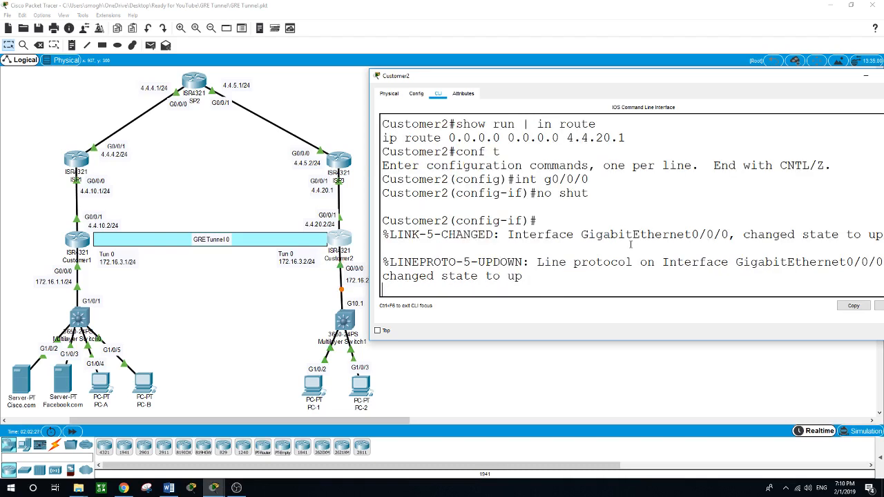
key("Return")
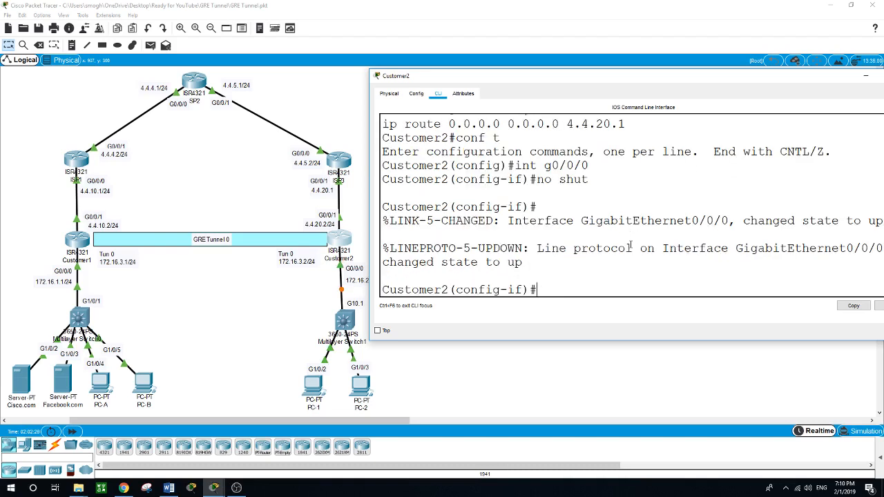
- Assign IP address 172.16.2.1 with mask 255.255.255.0 to Customer2's g0/0/0 interface and exit interface configuration
type("i")
type("nt")
key("BackSpace")
key("BackSpace")
key("BackSpace")
type("ip address")
left_click_drag(645, 78, 666, 73)
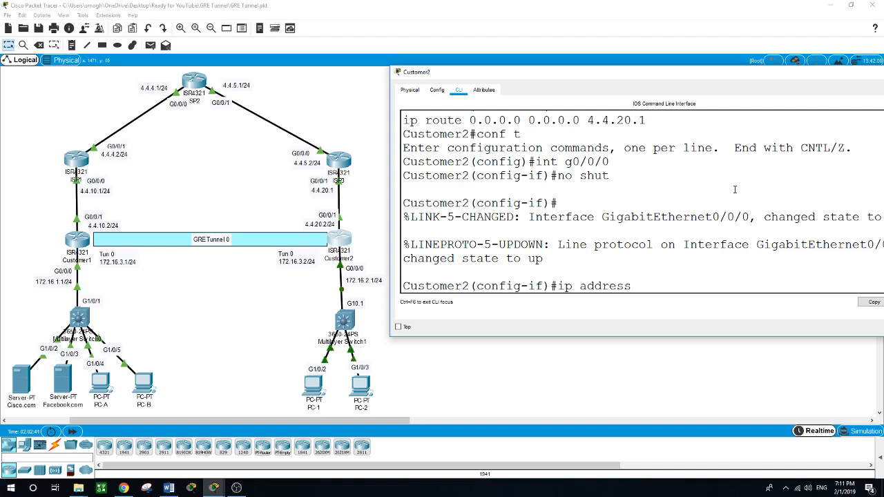
type("172.16.2.1 255.255")
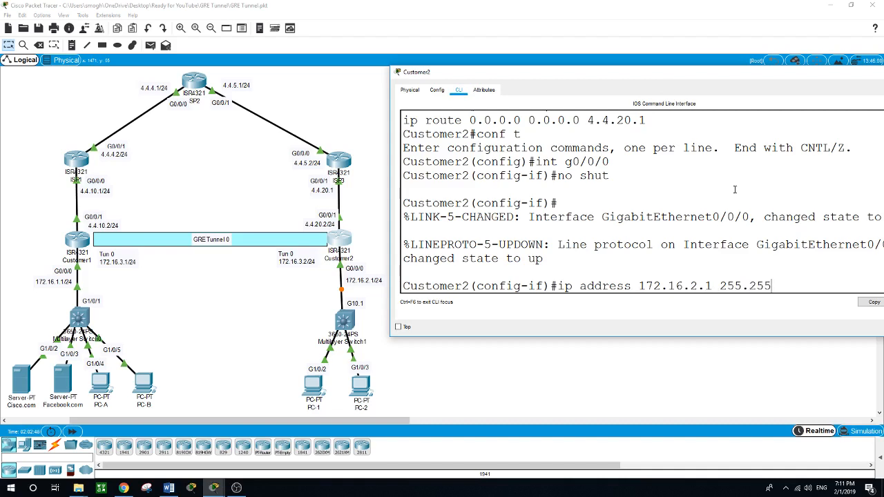
type(".255.0")
key("Return")
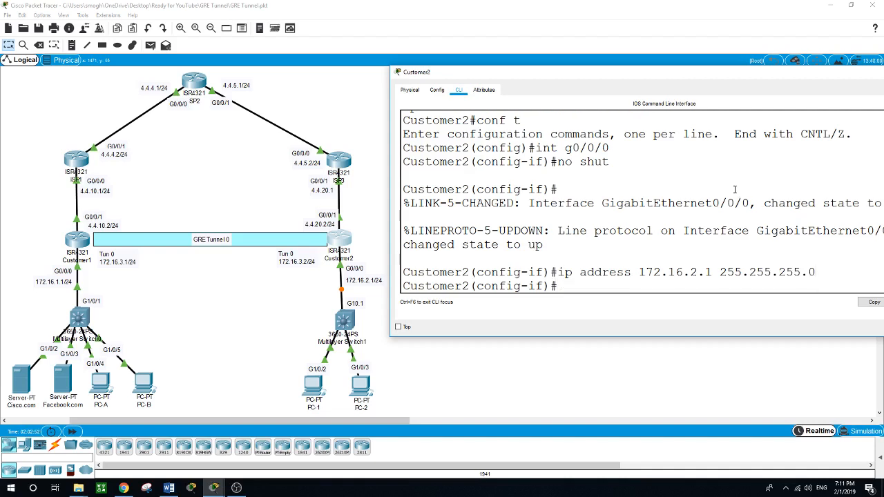
type("exit")
key("Return")
- Create a DHCP pool named C2 on Customer2 with default router 172.16.2.1
type("ig)#i")
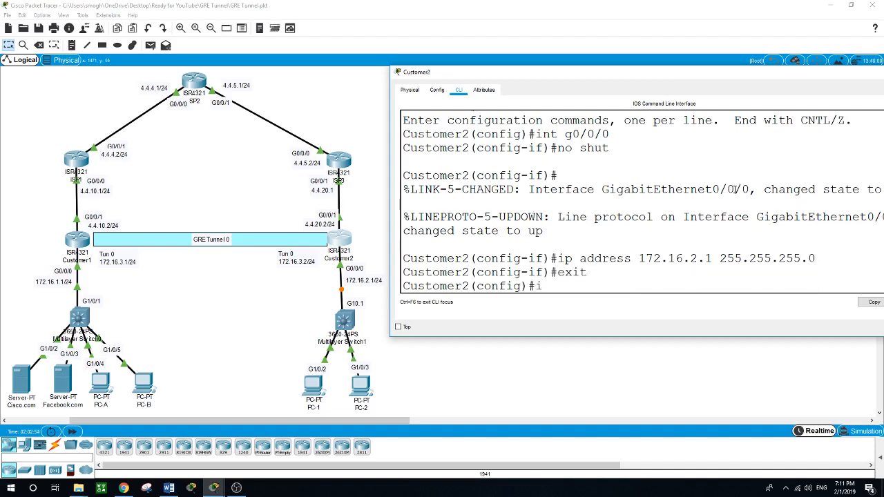
type("p dhcp ?")
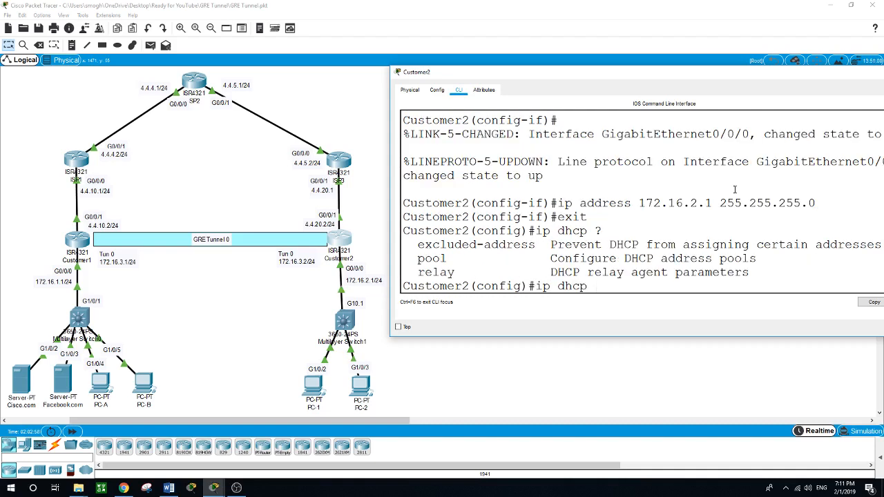
type("pool C2")
key("Return")
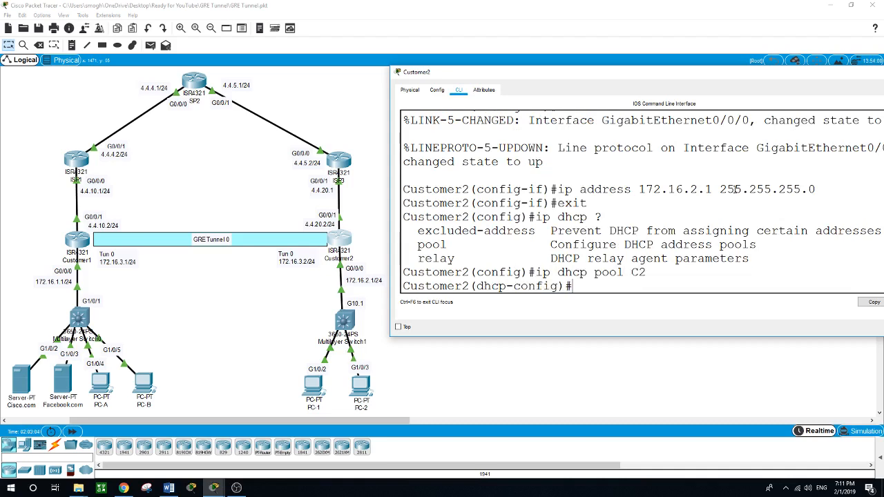
type("defa")
key("Tab")
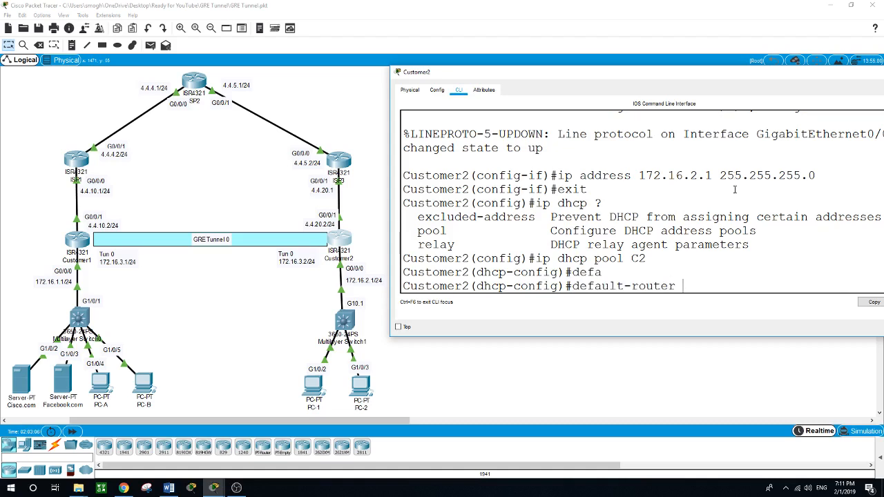
type("172.16.2.1")
key("Return")
- Set the C2 pool's DNS server to 172.16.2.1 and exit back to privileged mode
type("dn")
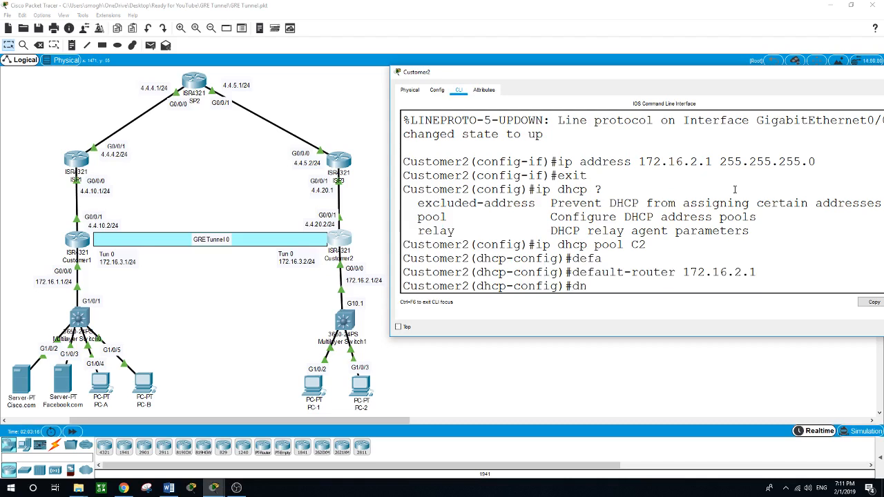
type("s")
key("Tab")
type("17")
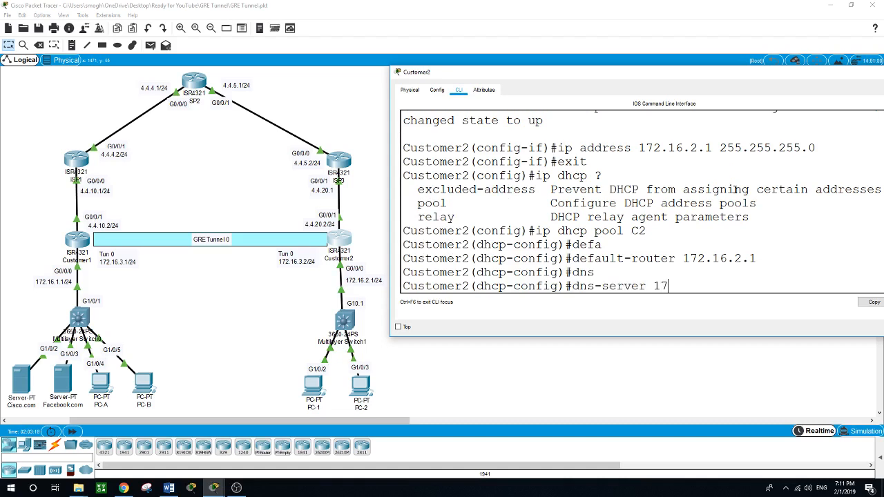
type("2.16.2.1")
key("Return")
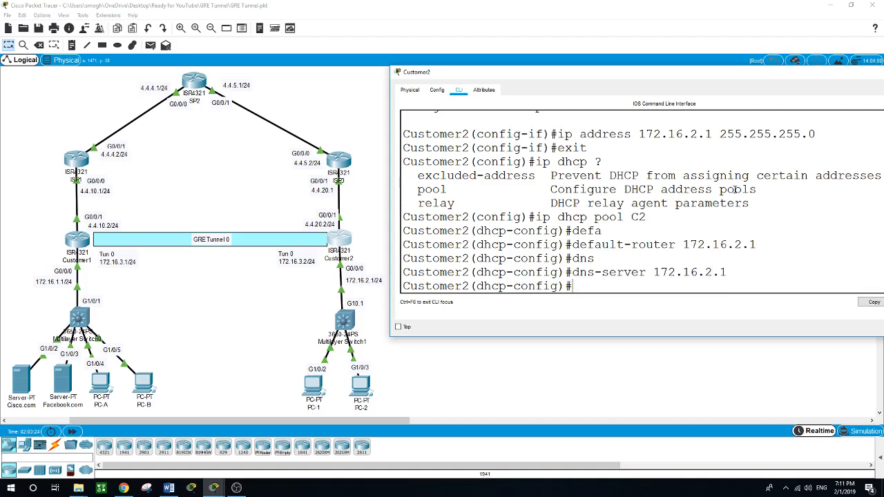
type("exit")
key("Return")
type("exi")
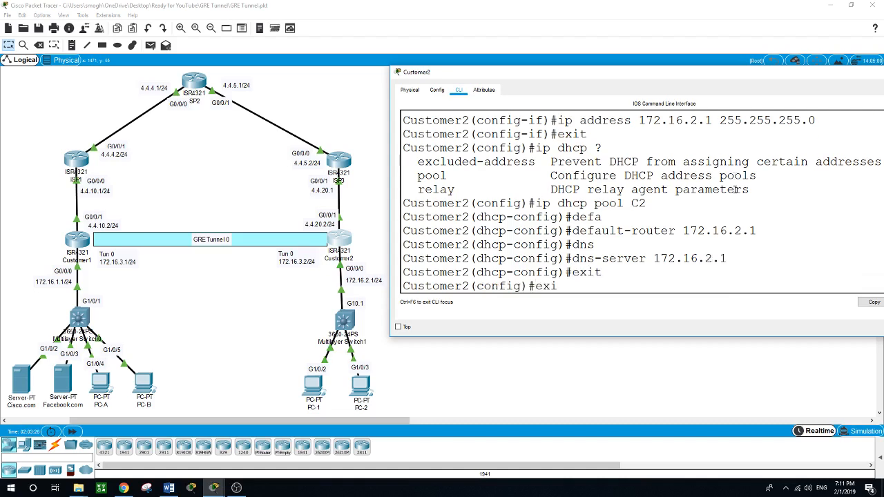
type("t")
key("Return")
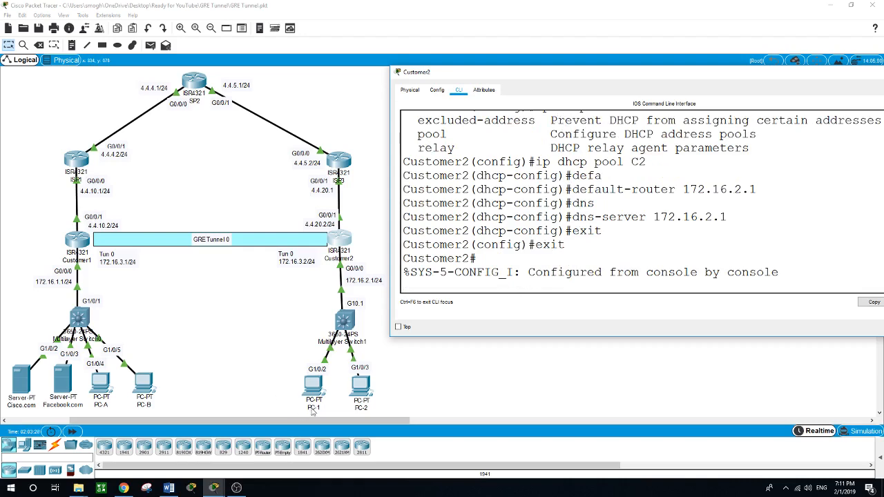
- Set PC-2's IPv4 configuration to DHCP and move its window clear of the topology
left_click(359, 388)
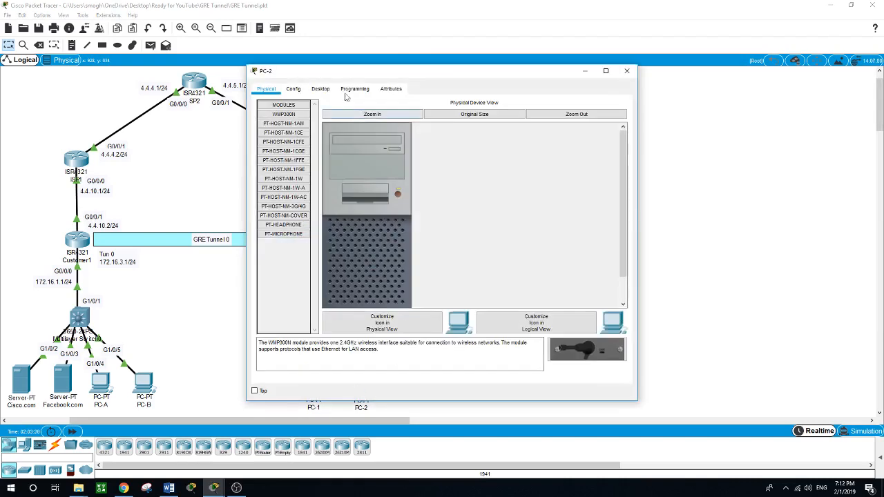
left_click(320, 89)
left_click(301, 131)
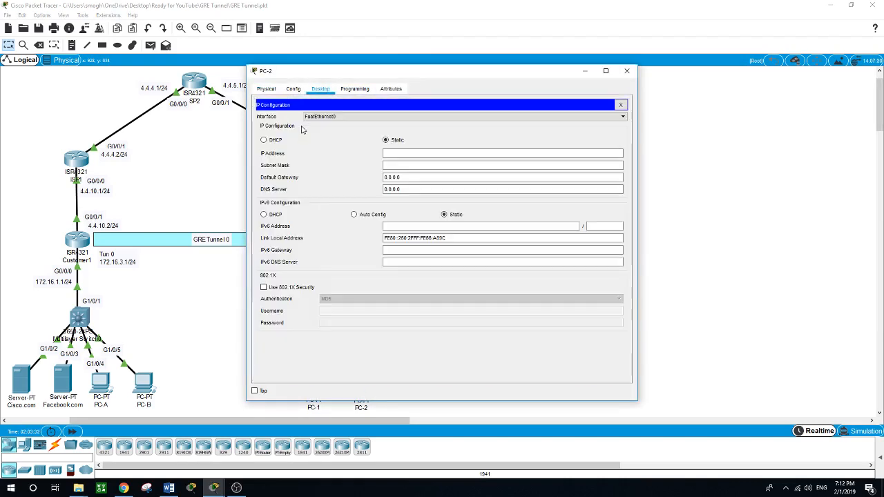
left_click(263, 139)
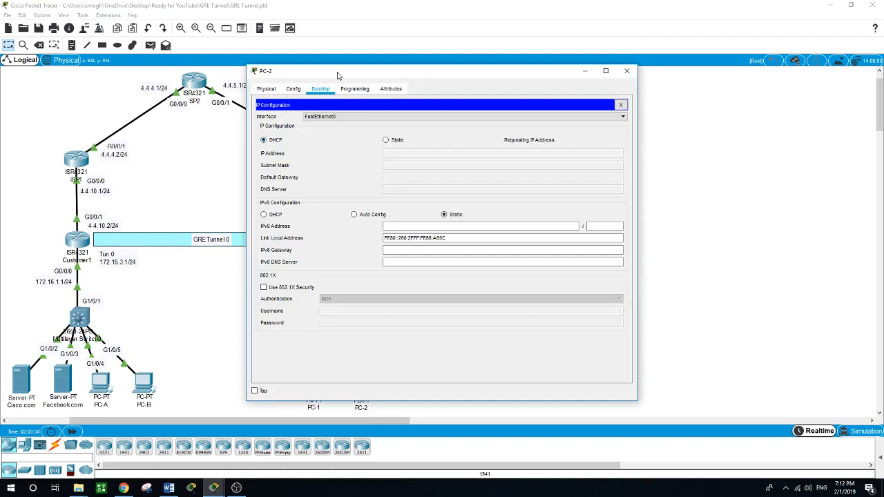
left_click_drag(338, 73, 464, 69)
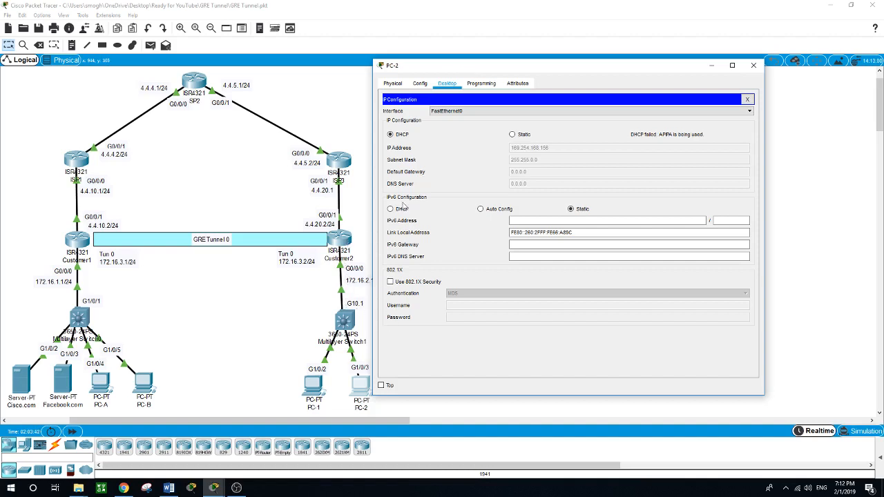
- Display Customer2's running configuration and examine the C2 DHCP pool settings through to the end of the listing
left_click(342, 242)
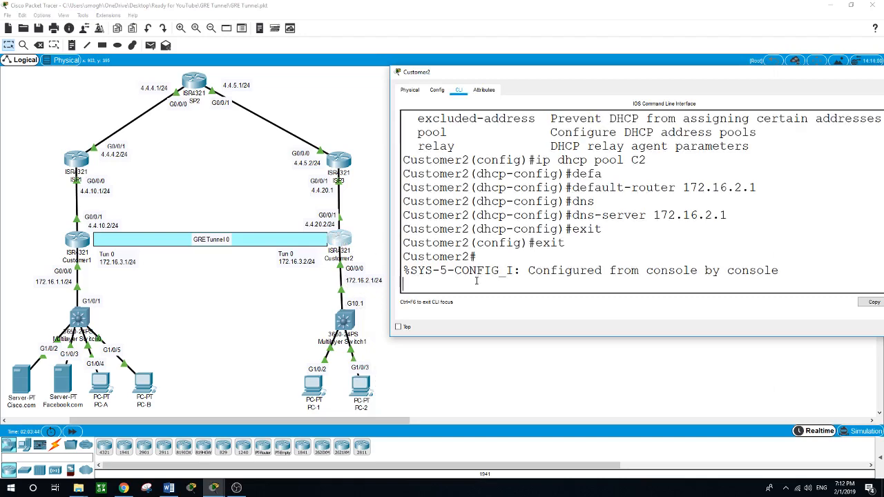
key("Return")
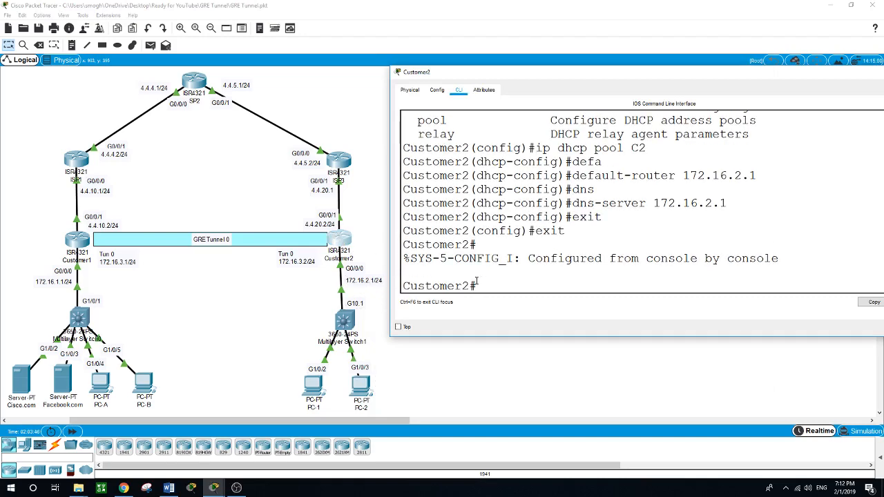
type("show run")
key("Return")
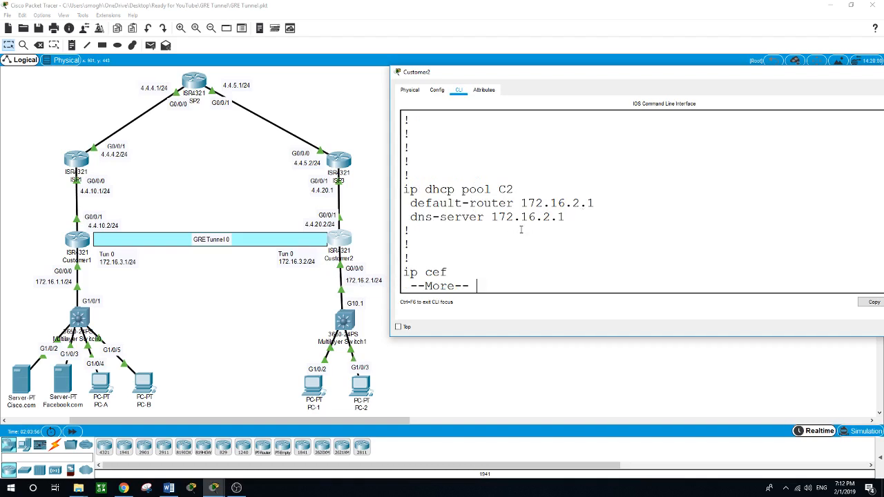
key("Return")
key("Return")
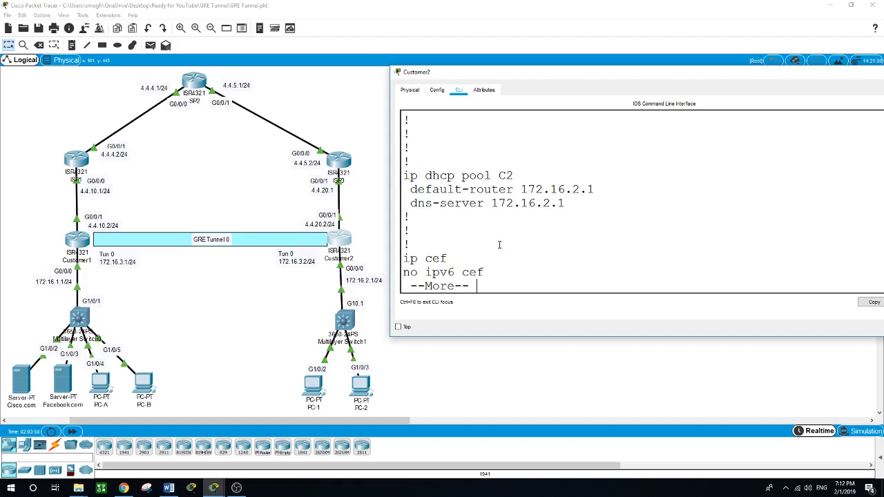
key("space")
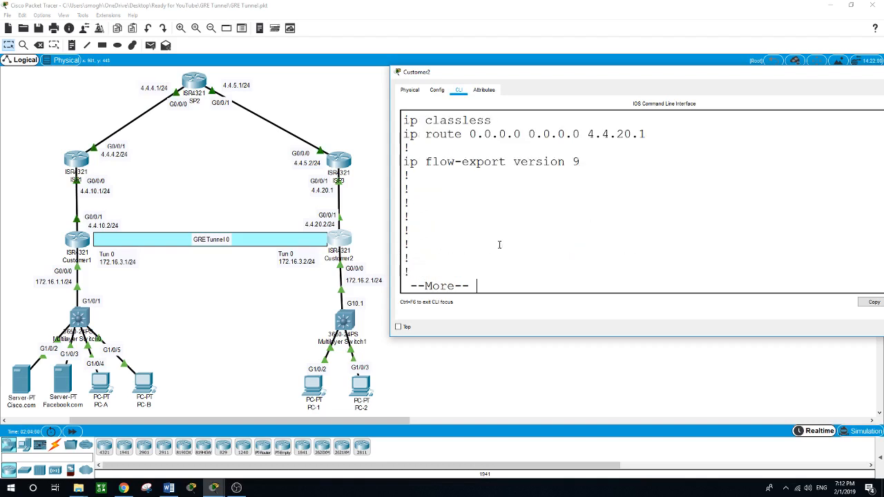
key("space")
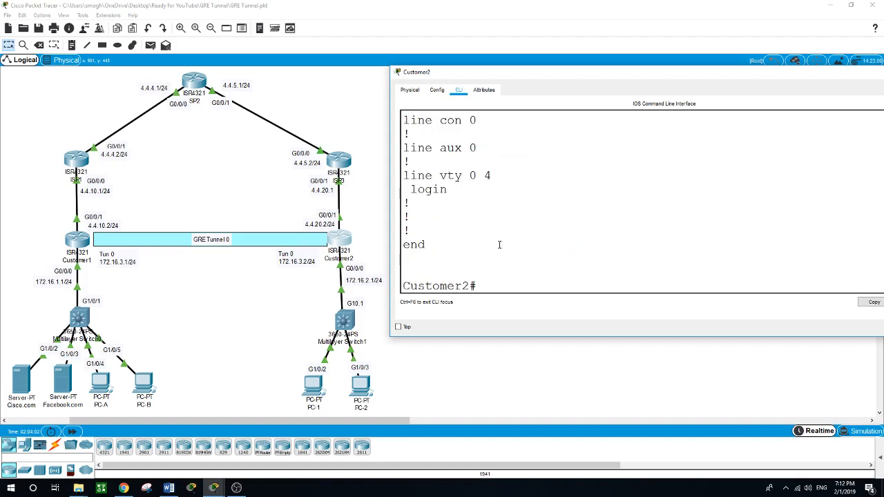
- Add network 172.16.2.0 with mask 255.255.255.0 to Customer2's DHCP pool C2 and exit the pool configuration
type("conf t")
key("Return")
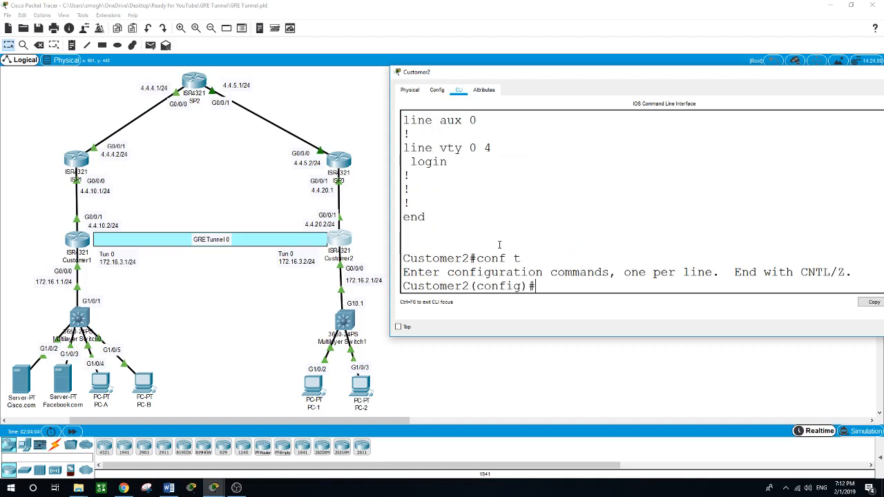
type("ip dhcp pool")
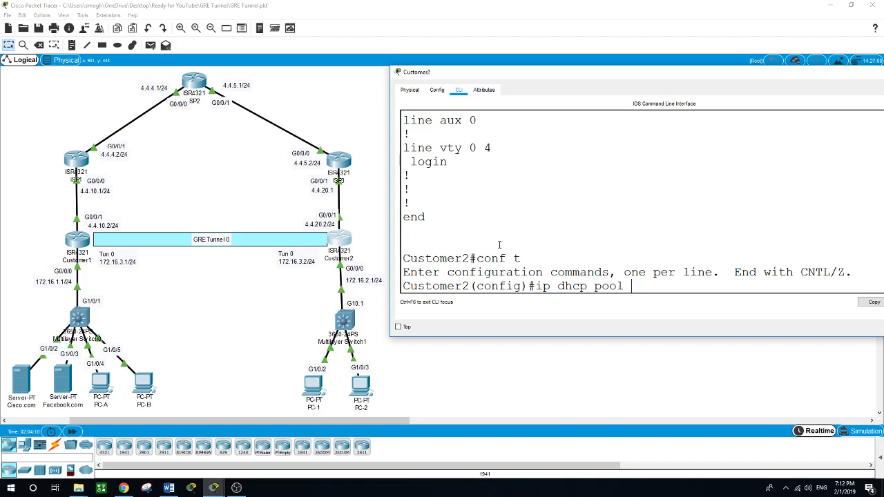
type(" C2")
key("Return")
type("network ")
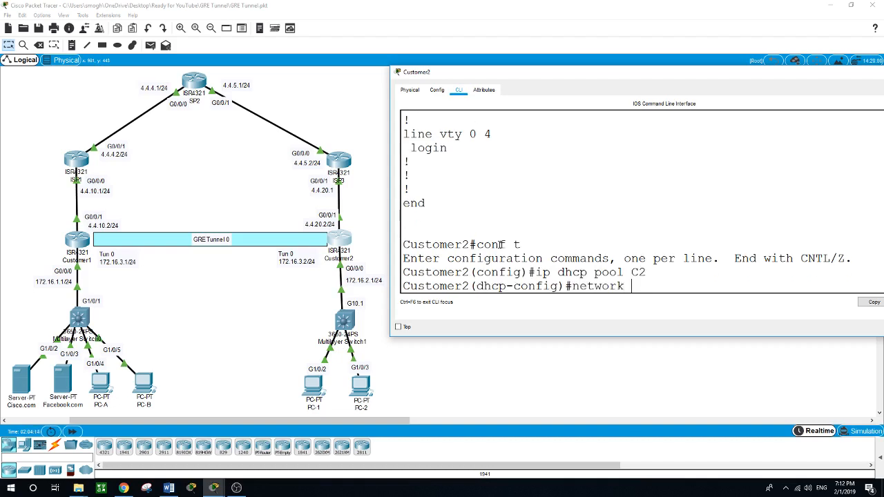
type("172.16.2.0 255.255.255.0")
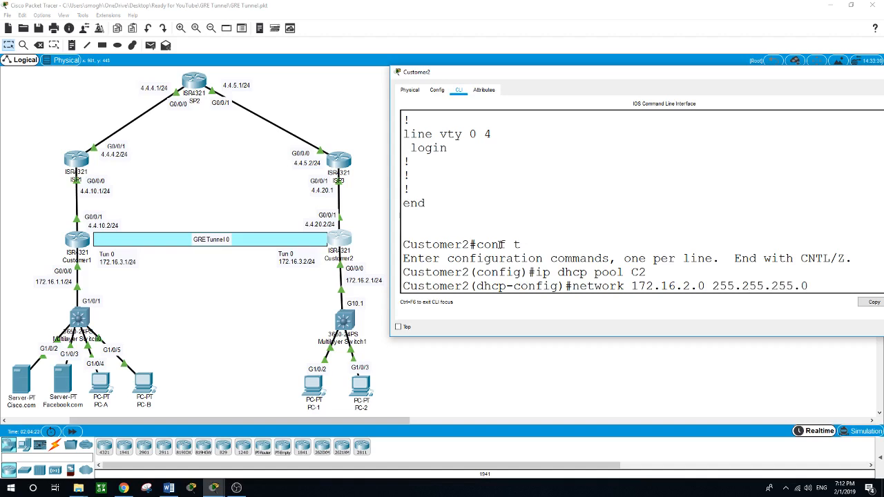
key("Return")
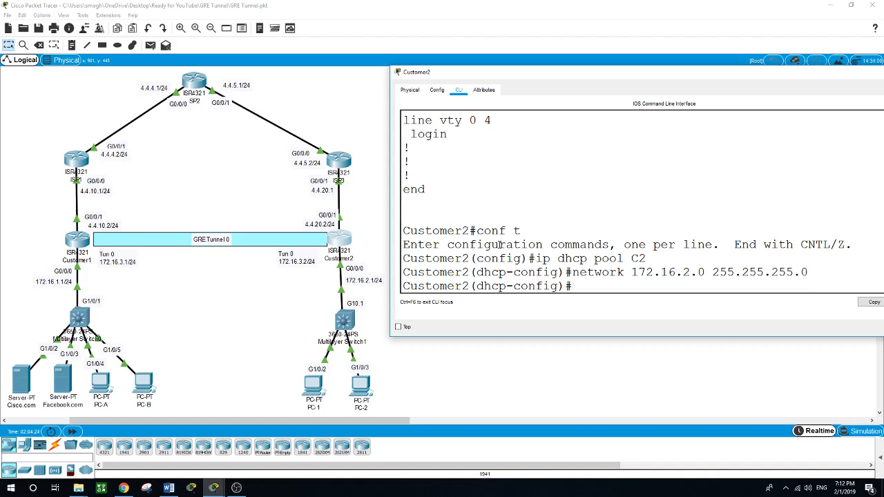
type("exit")
key("Return")
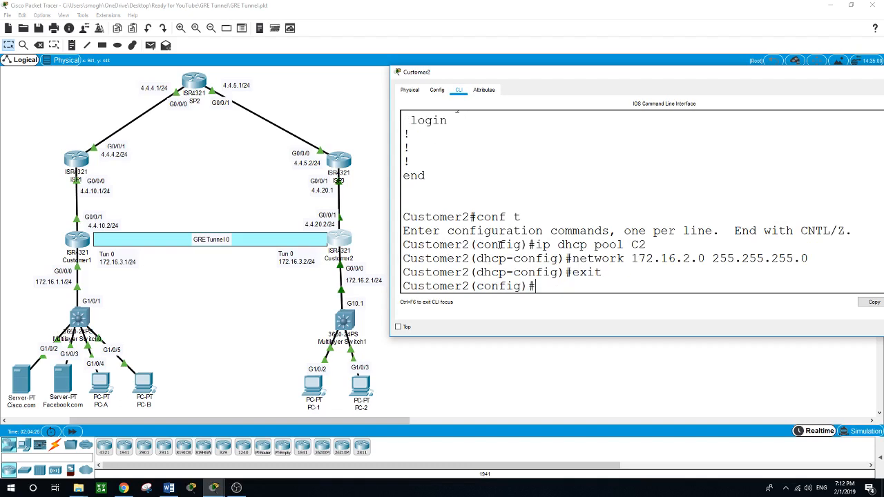
- Renew PC-2's IPv4 address by switching its IP configuration to static and back to DHCP
left_click(361, 384)
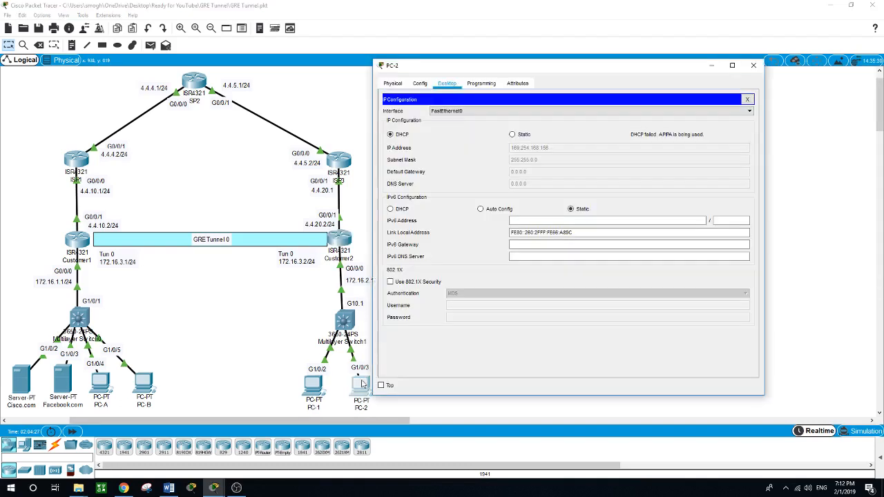
left_click(511, 135)
left_click(391, 135)
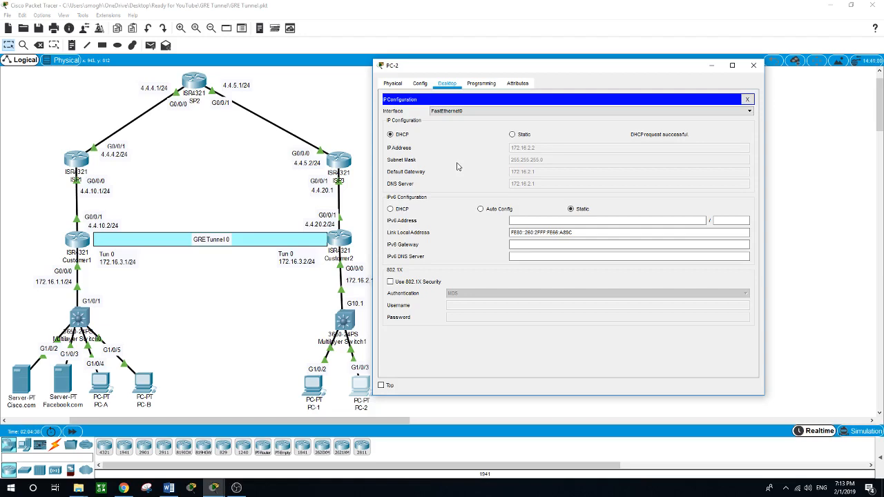
- Set PC-1's IPv4 configuration to DHCP, and check the Cisco.com server's IP configuration
left_click(311, 390)
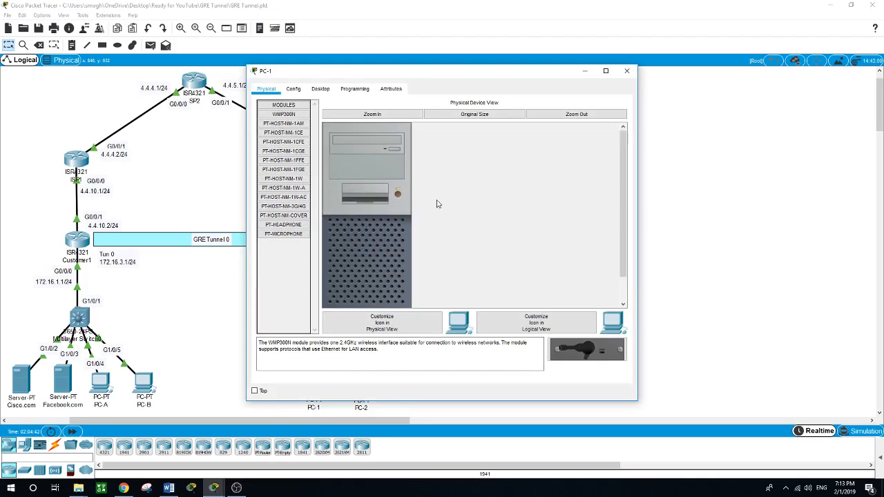
left_click(320, 91)
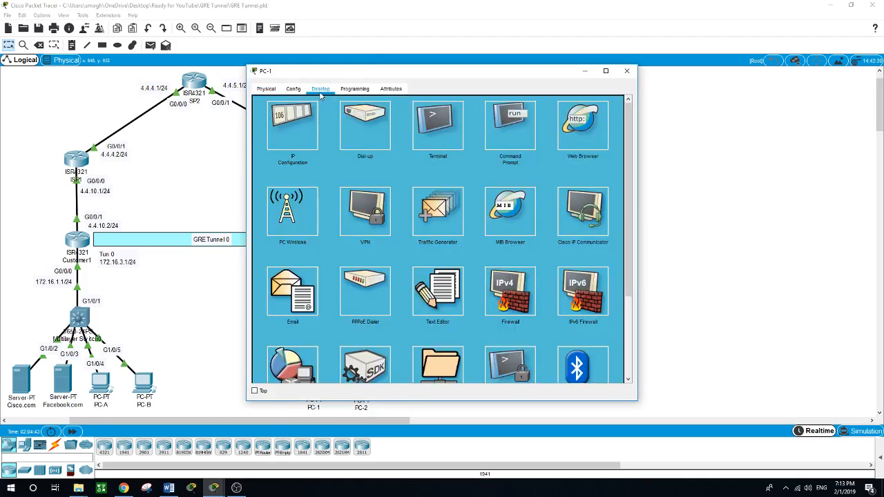
left_click(291, 122)
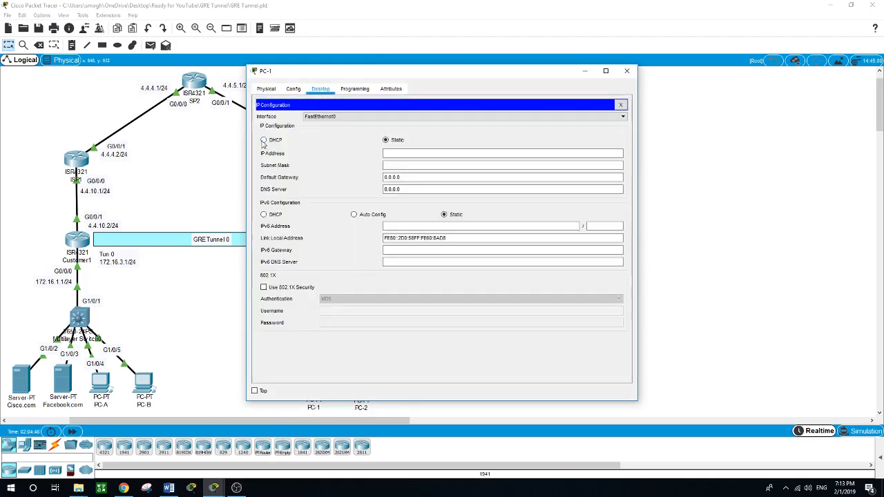
left_click(263, 141)
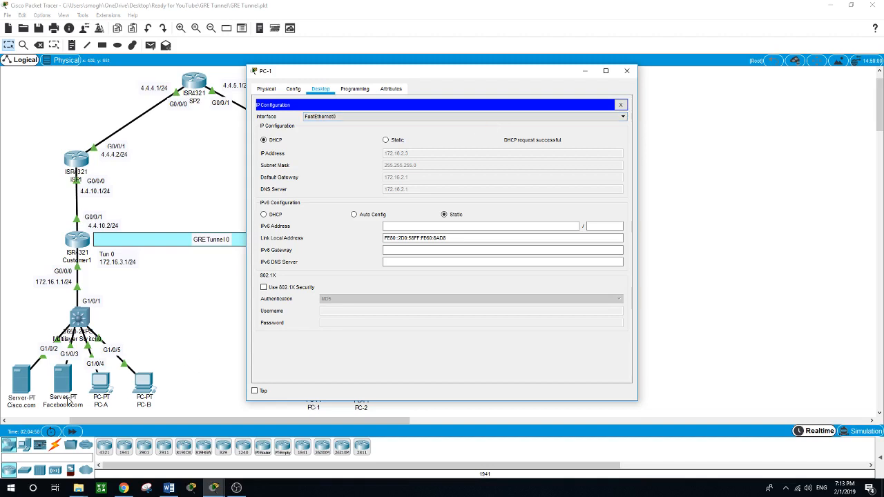
left_click(20, 390)
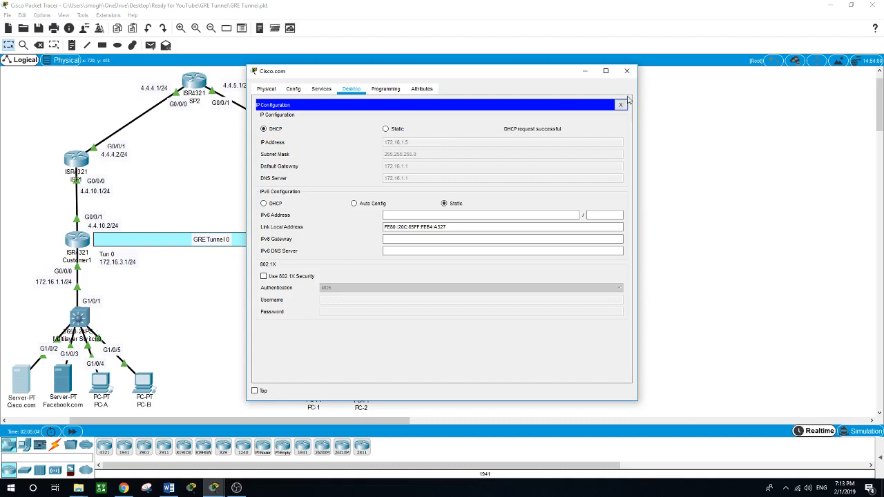
left_click(627, 72)
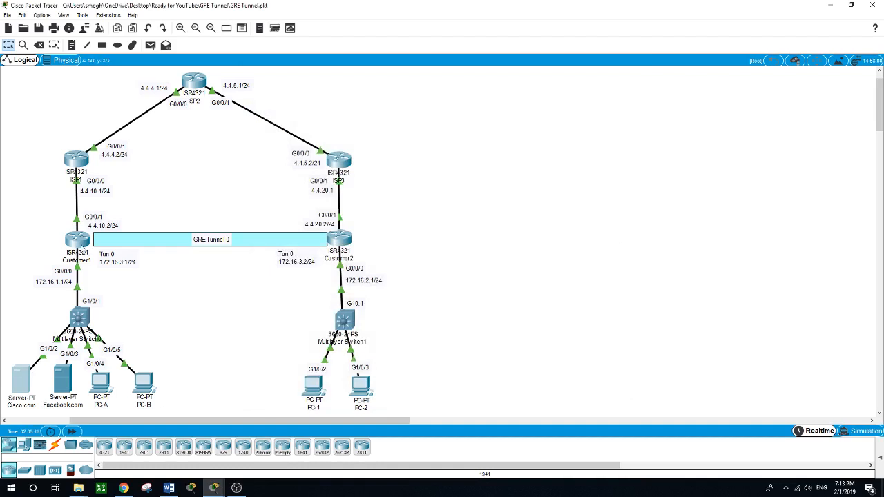
- Enter global configuration mode on Customer1 and create interface tunnel 0, checking the allowed tunnel interface numbers
mouse_move(84, 250)
mouse_move(347, 242)
left_click(87, 245)
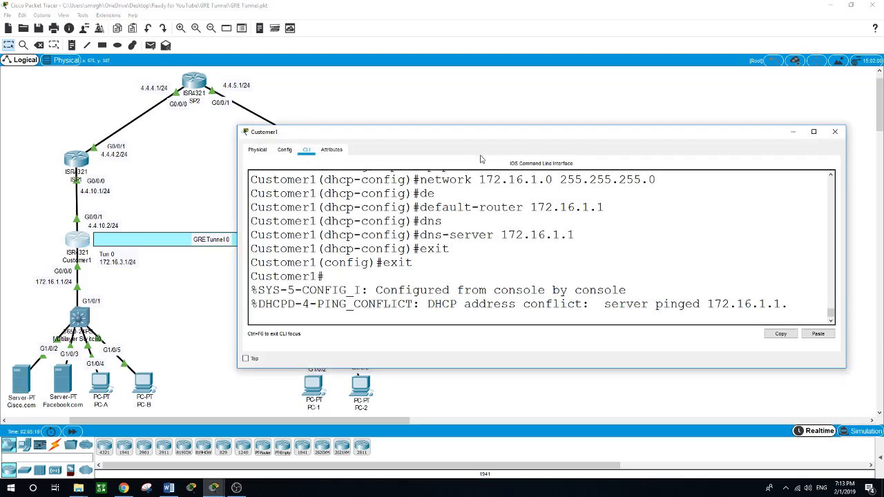
left_click_drag(462, 134, 525, 83)
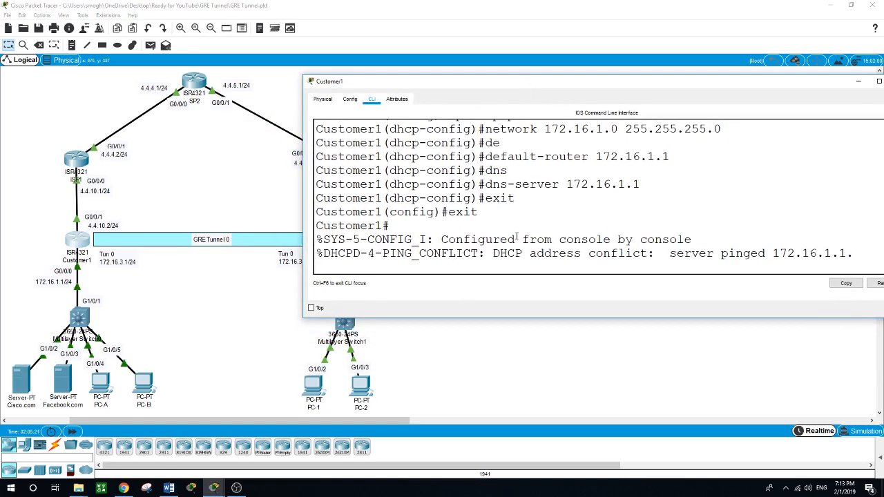
key("Return")
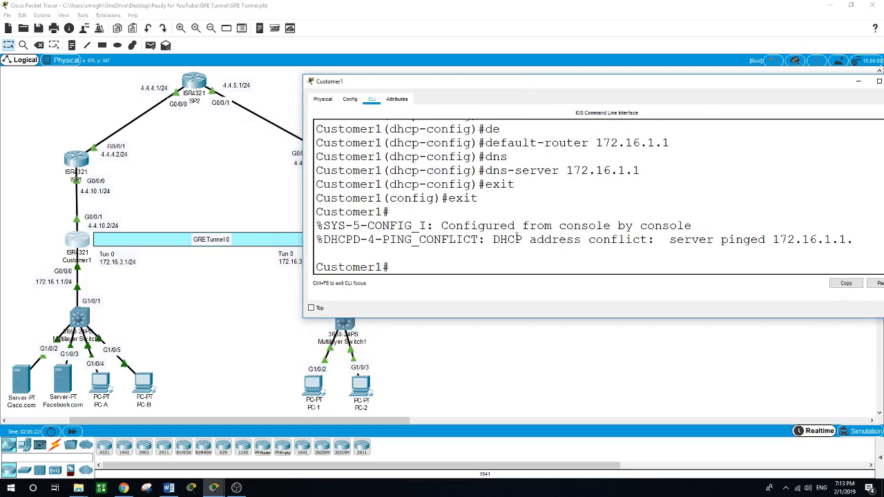
type("conf t")
key("Return")
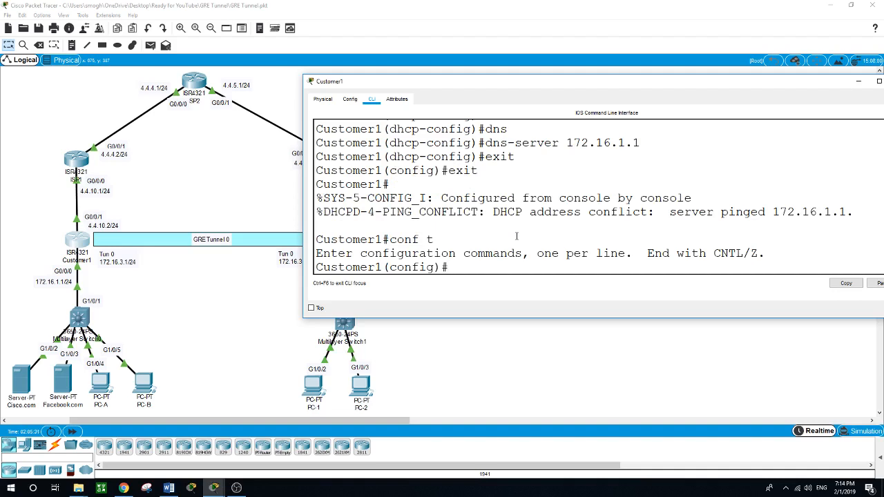
type("int tunn")
key("Tab")
type("?")
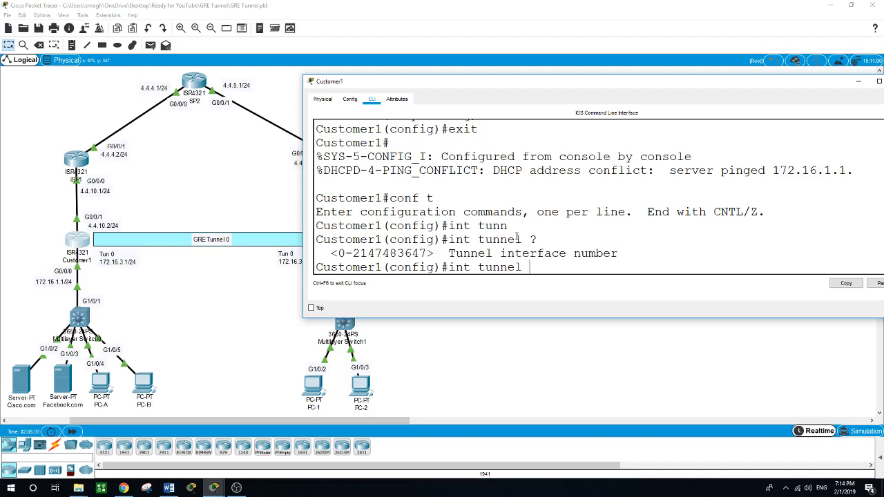
type("0")
key("Return")
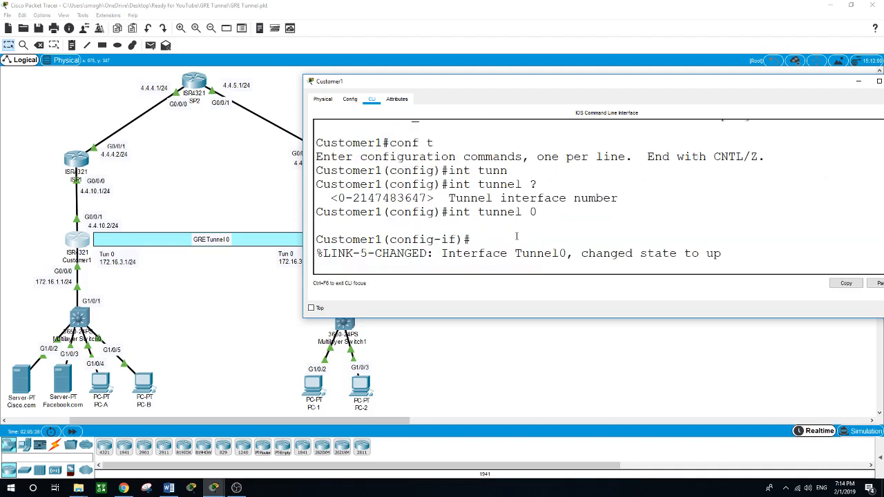
key("Return")
- Assign IP address 172.16.3.1 with mask 255.255.255.0 to Customer1's tunnel 0 interface
type("ip")
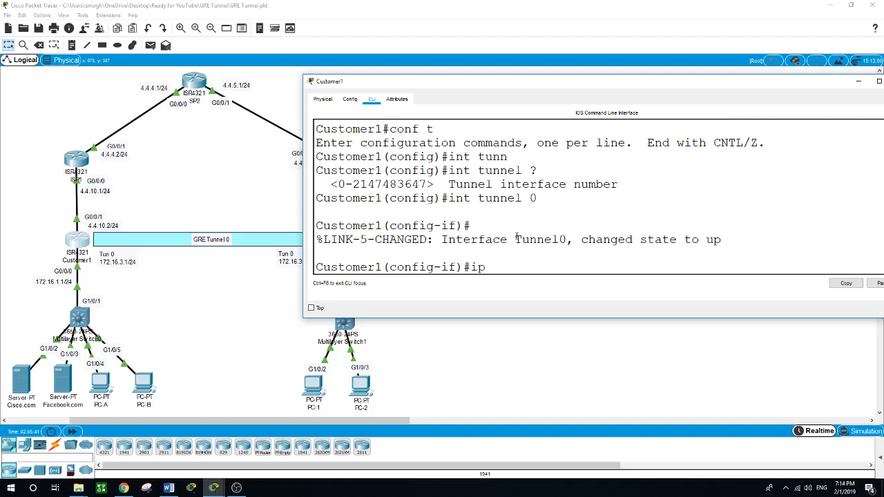
type(" address")
type("172.16.3.1 2")
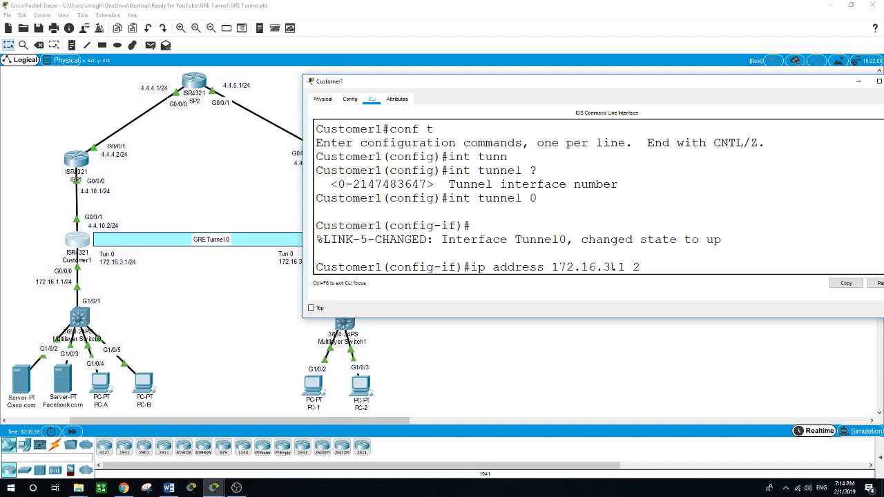
type("55.255.255.0")
key("Return")
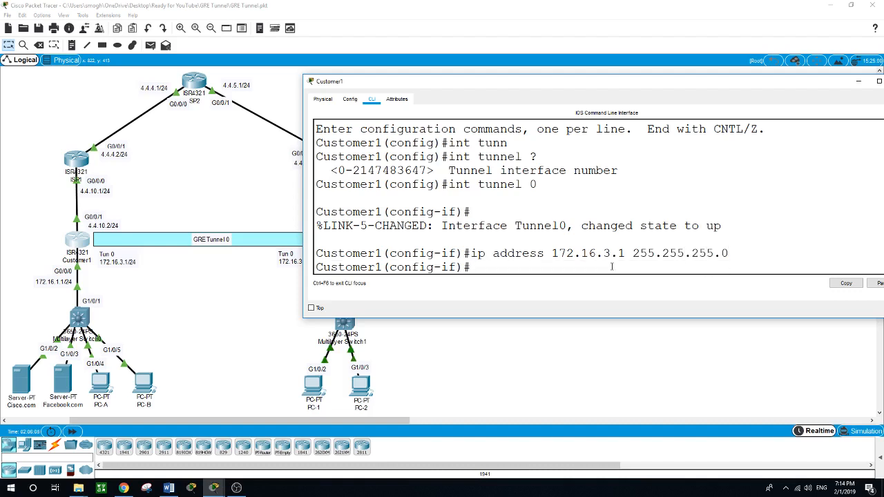
- Set the source of Customer1's tunnel 0 to interface g0/0/1, consulting the command help for the source options
type("tun")
key("Tab")
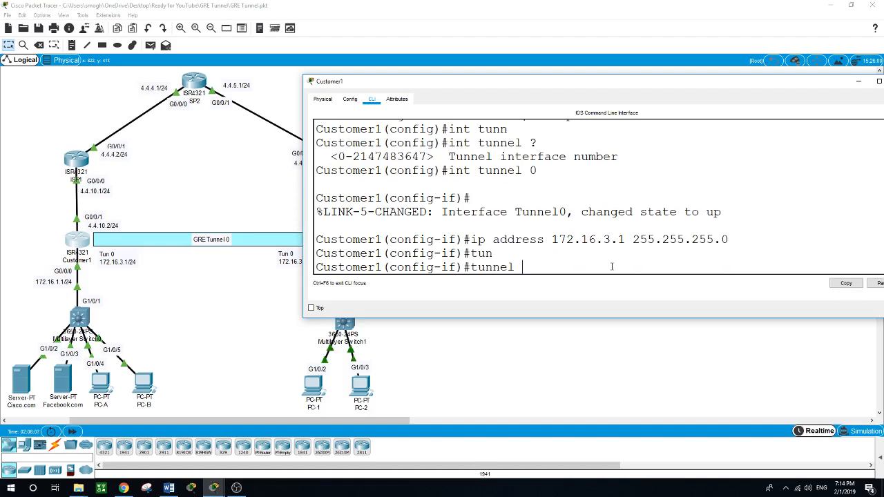
type("s")
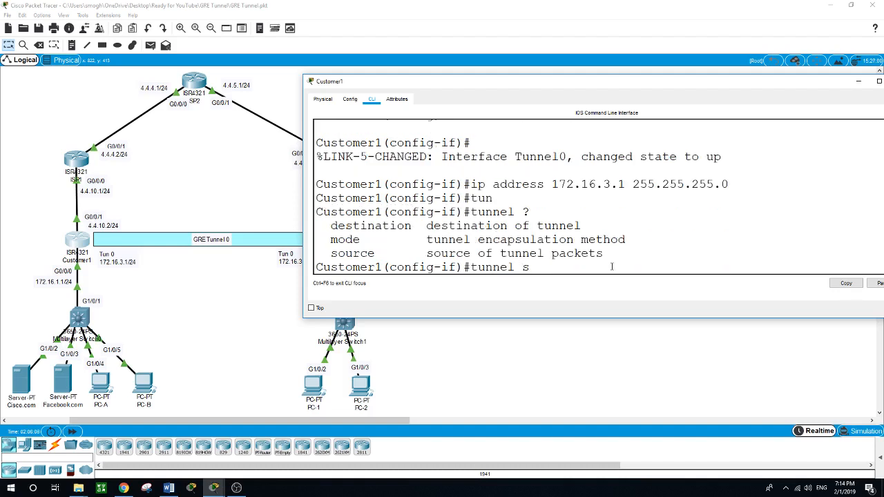
type("ourc")
key("Tab")
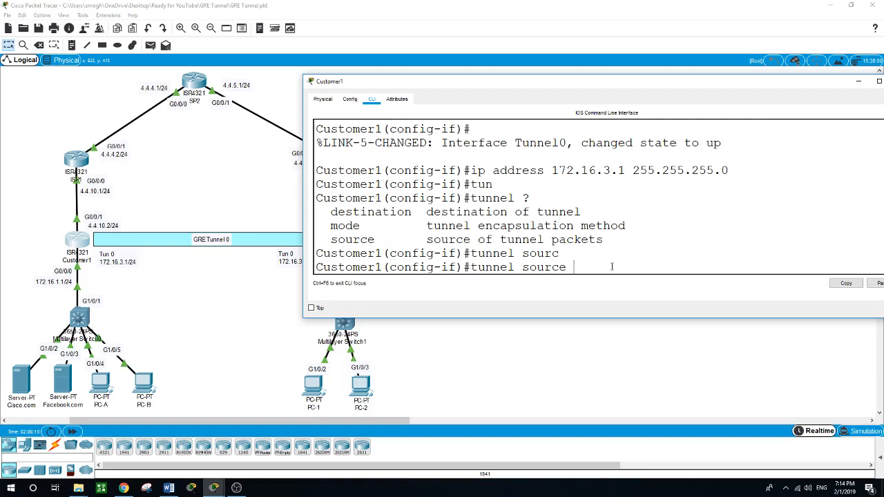
type("?")
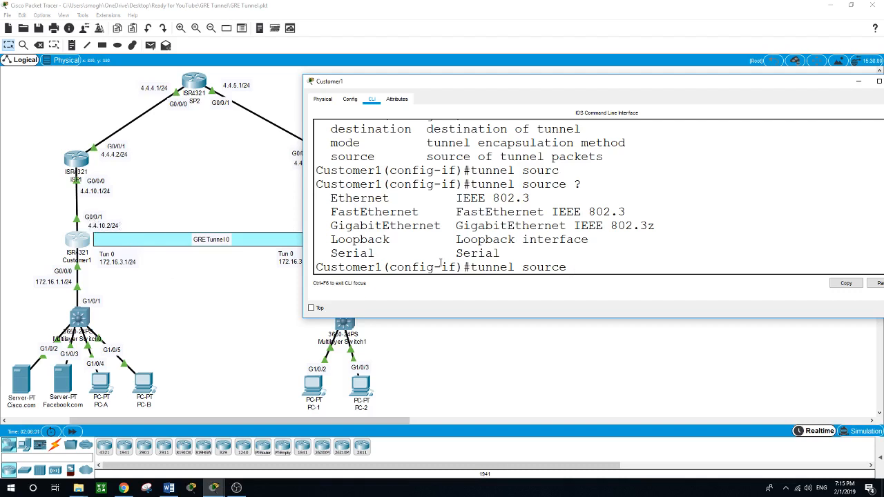
type("g0/0/1")
key("Return")
- Set the destination of Customer1's tunnel 0 to 4.4.20.2, moving the router window aside to read the topology
type("tun")
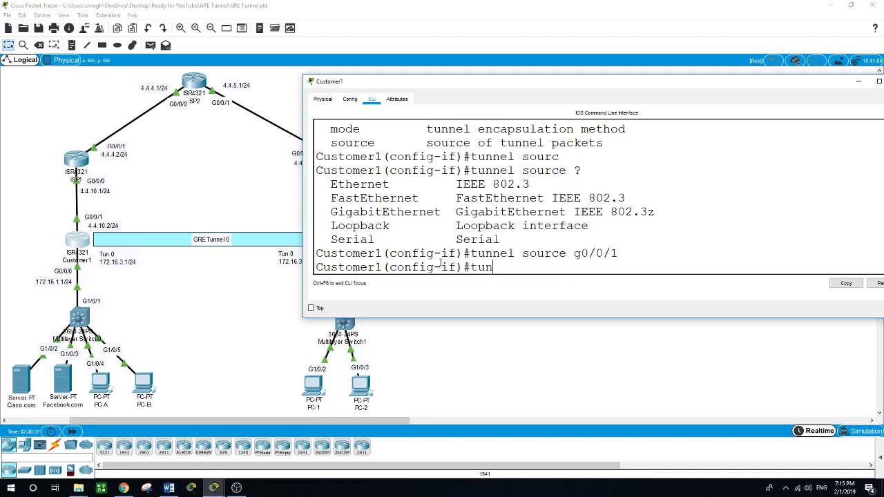
key("Tab")
type("dest")
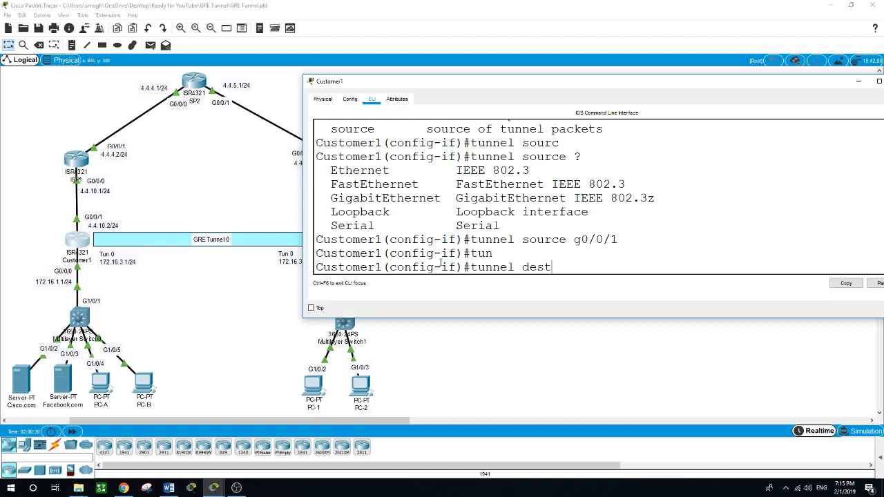
key("Tab")
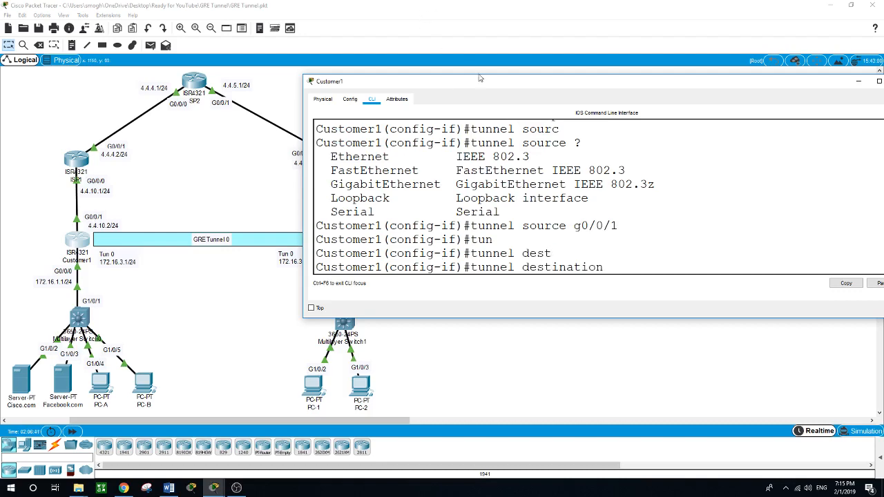
left_click_drag(482, 81, 561, 77)
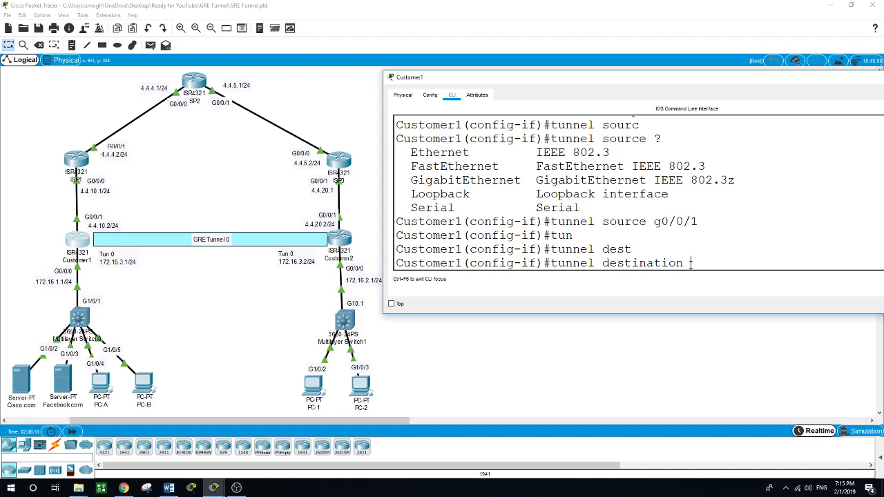
type("?")
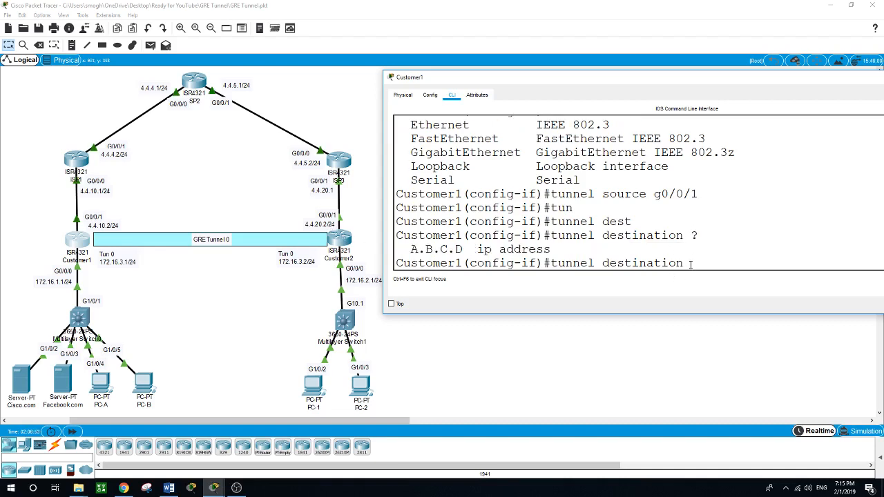
type("4.4.20.2")
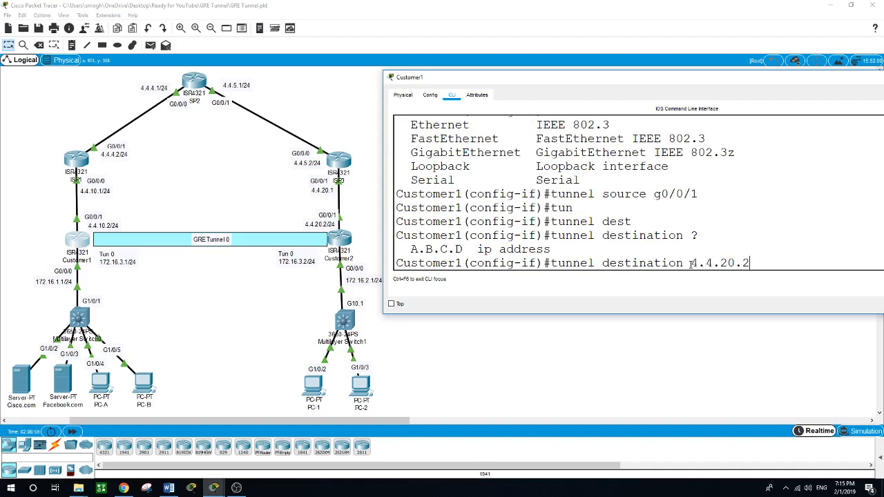
type(" ?")
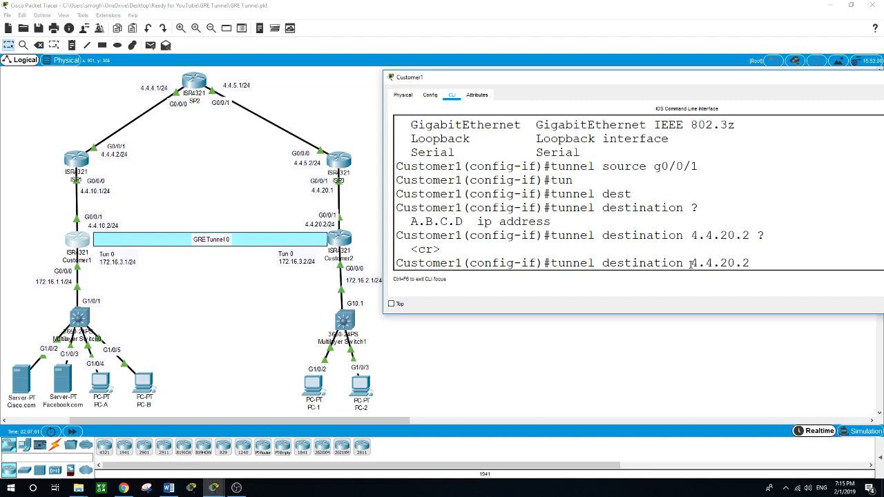
key("Return")
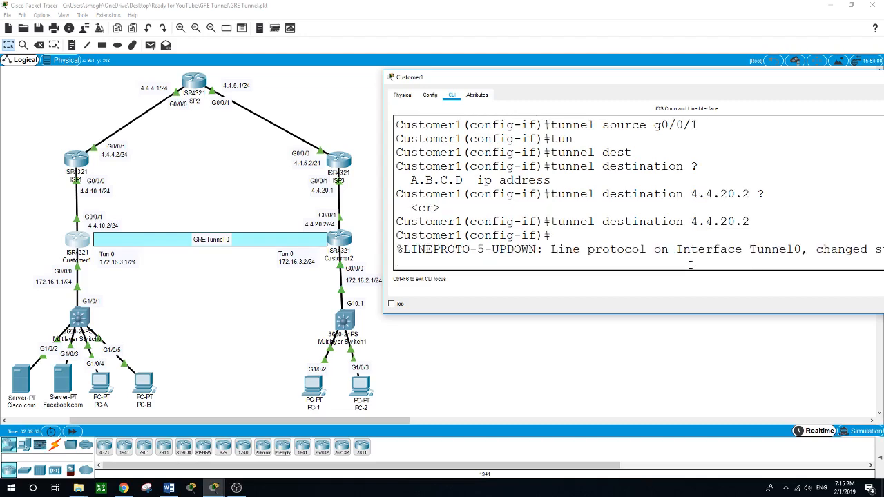
left_click_drag(705, 80, 629, 77)
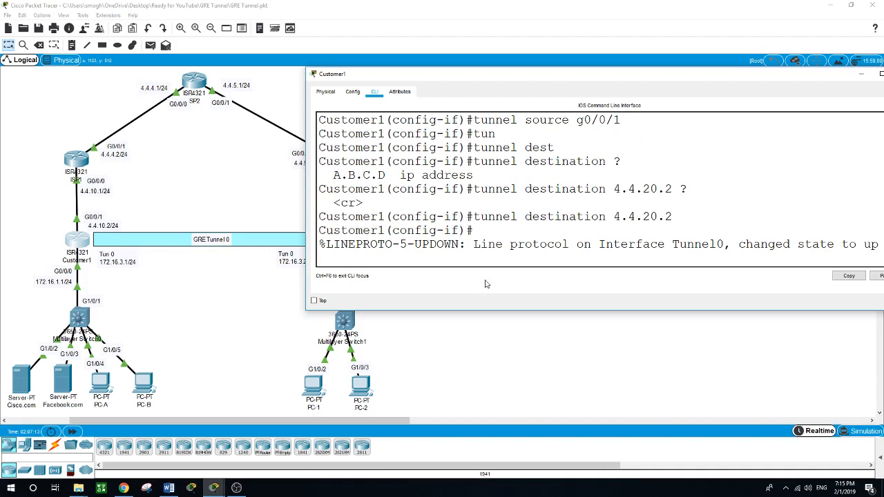
key("Return")
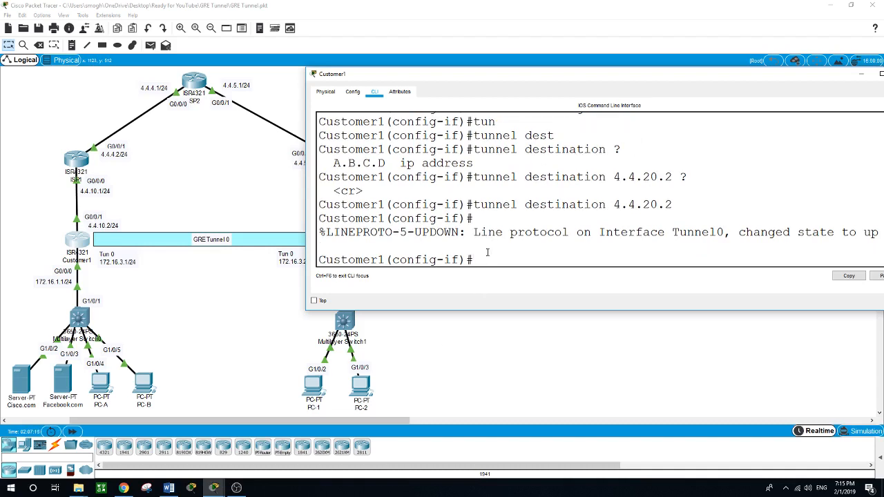
- Open Customer2's command line and create interface tunnel 0 from global configuration mode
left_click(452, 337)
left_click(341, 241)
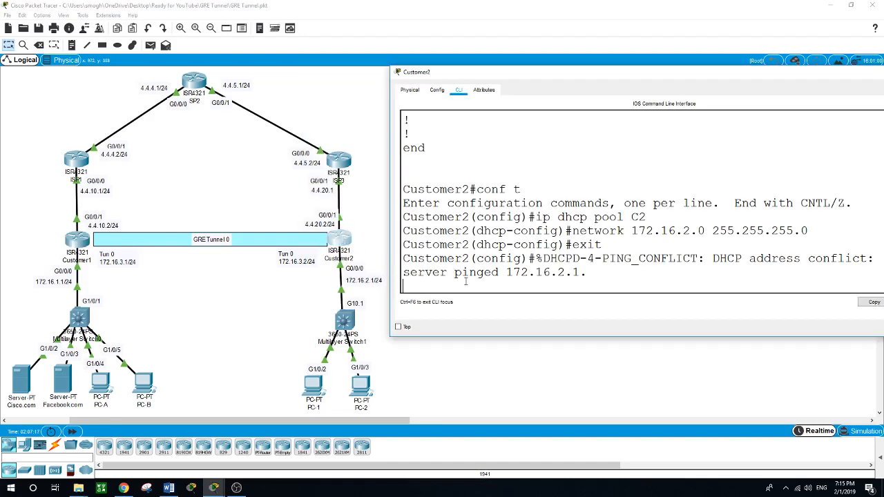
key("Return")
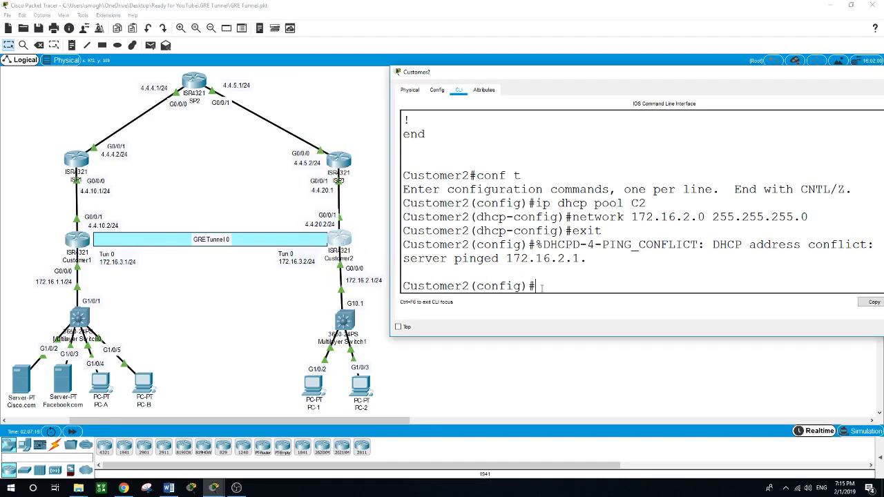
type("int tunn")
key("Tab")
type("0")
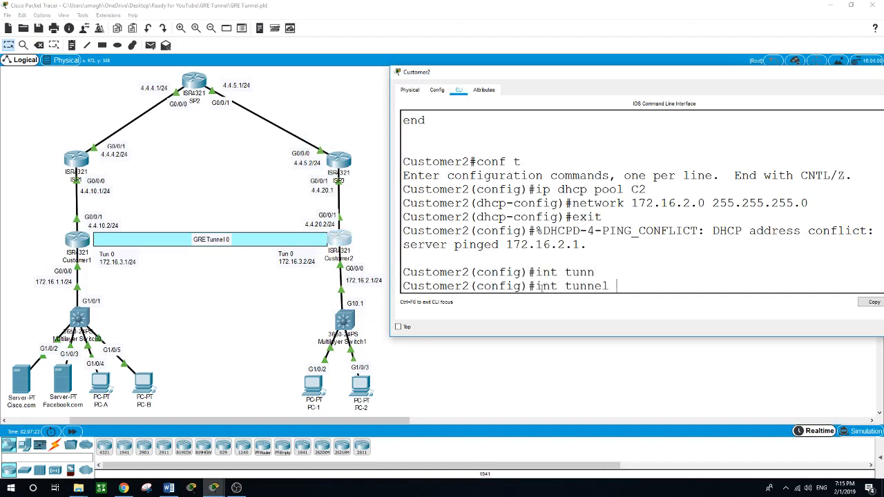
key("Return")
key("Return")
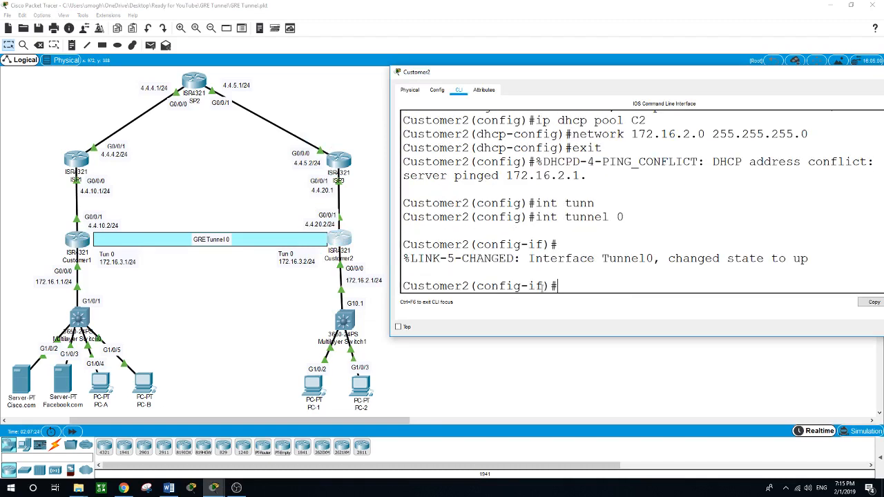
- Assign IP address 172.16.3.2 with mask 255.255.255.0 to Customer2's tunnel 0 interface
type("ip address172.16.3.2")
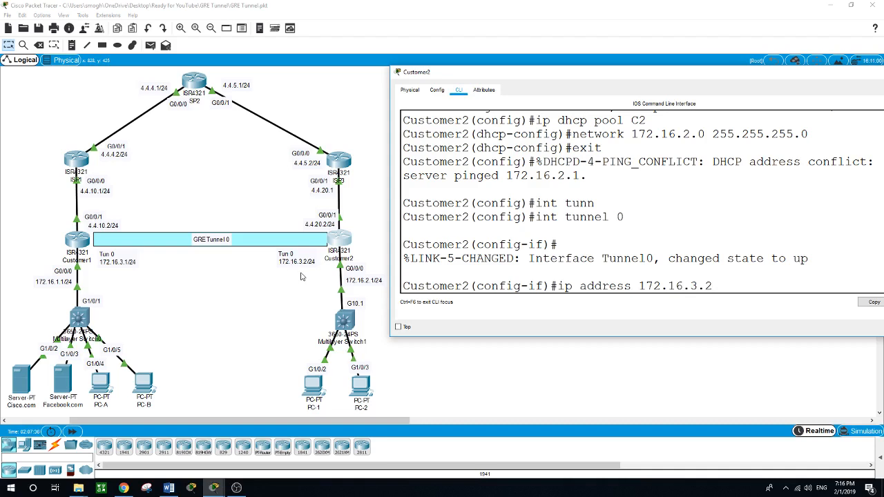
type(" ?")
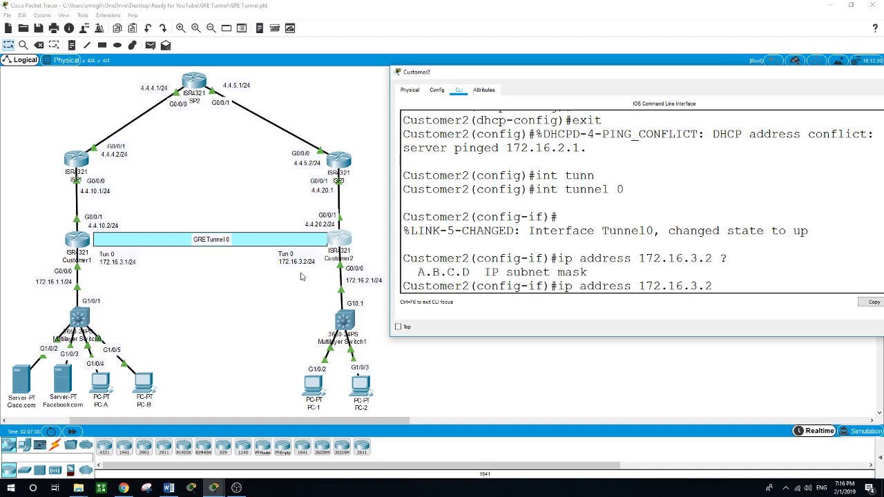
type("255.255.255.0")
key("Return")
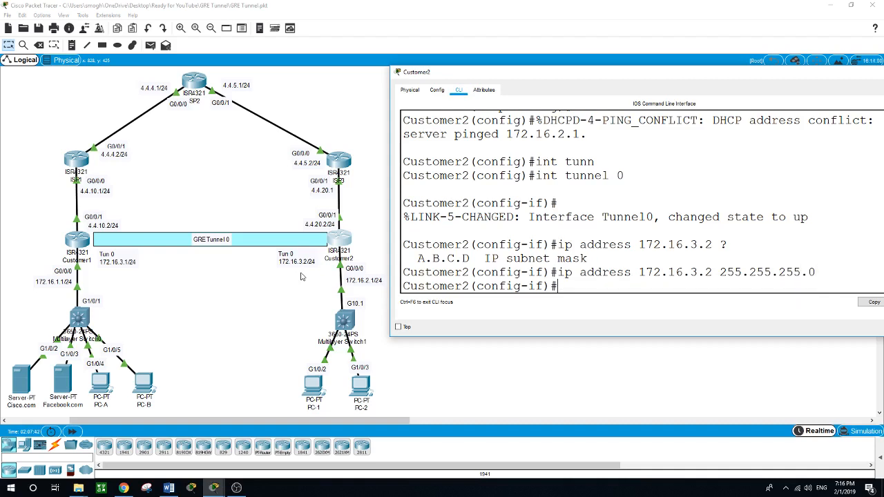
- Set the source of Customer2's tunnel 0 to interface g0/0/1, consulting the command help for the source options
type("tun")
key("Tab")
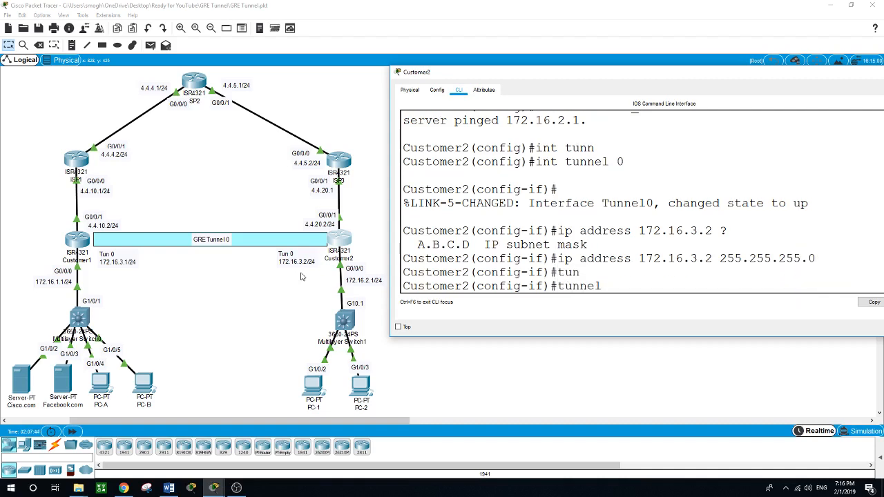
type("sourc")
key("Tab")
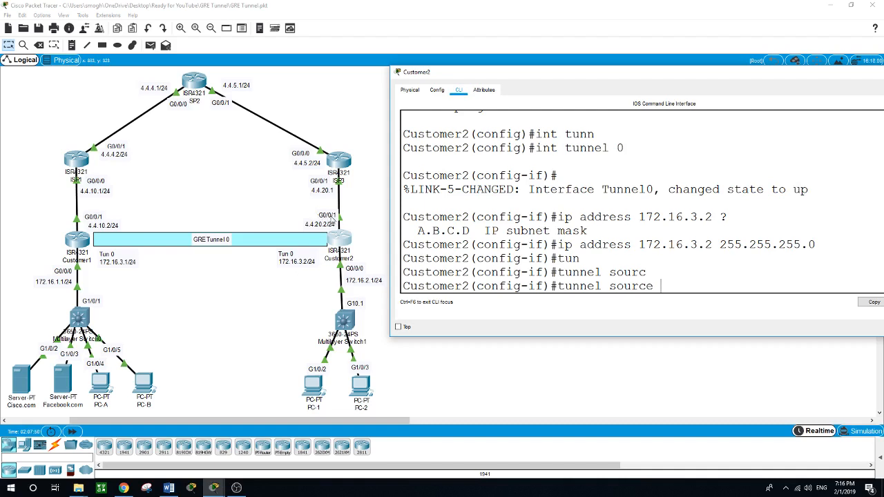
type("?")
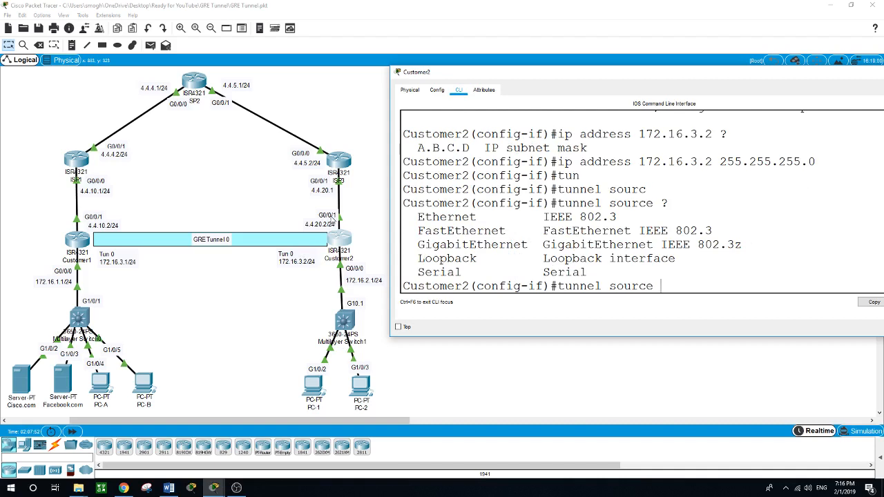
type("g0/0/1")
key("Return")
- Set the destination of Customer2's tunnel 0 to 4.4.10.2 and return to a fresh prompt
type("tun")
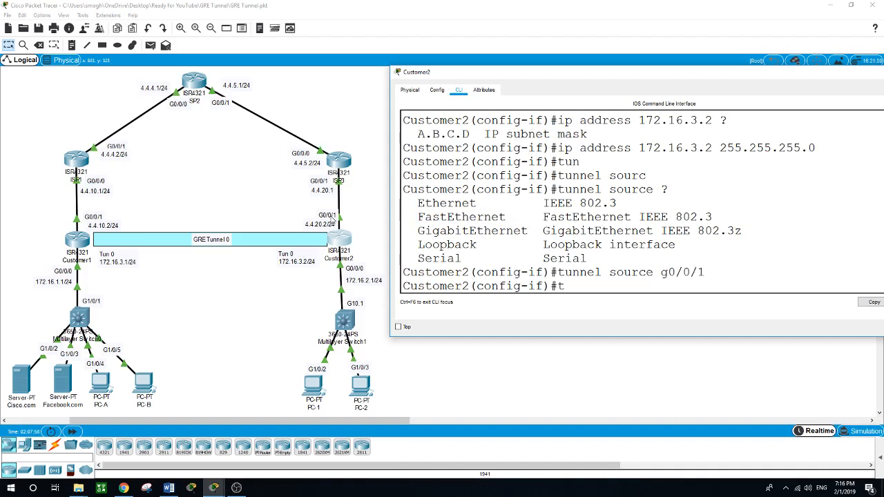
key("Tab")
type("des")
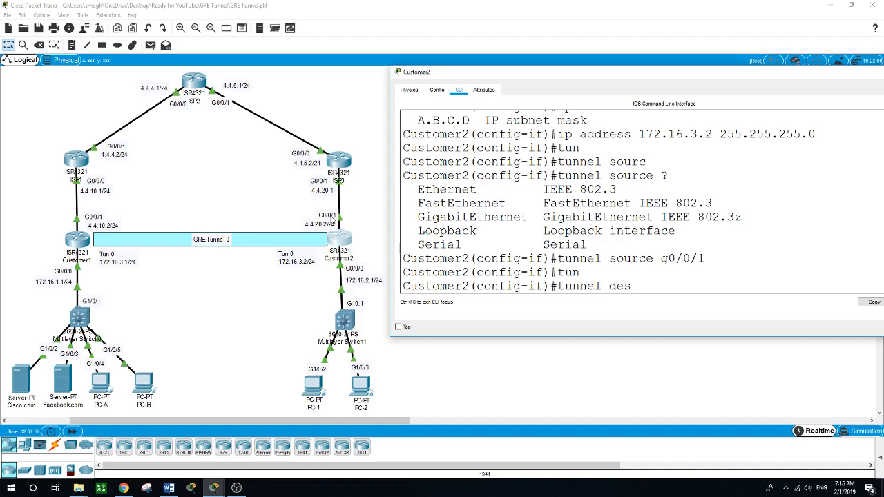
key("Tab")
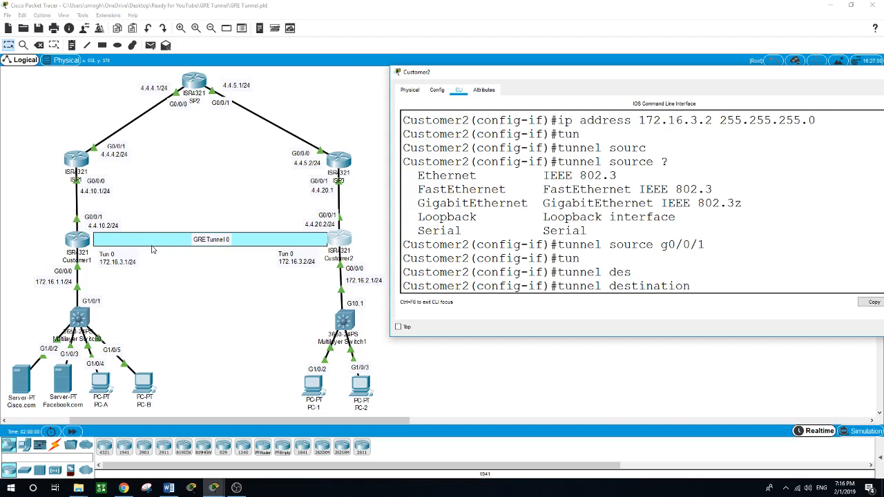
type("4.4.10.2")
key("Return")
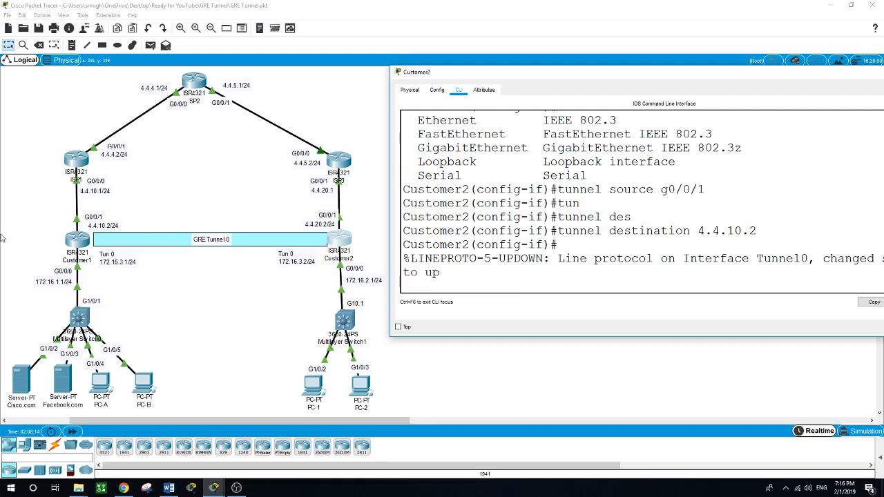
left_click(604, 268)
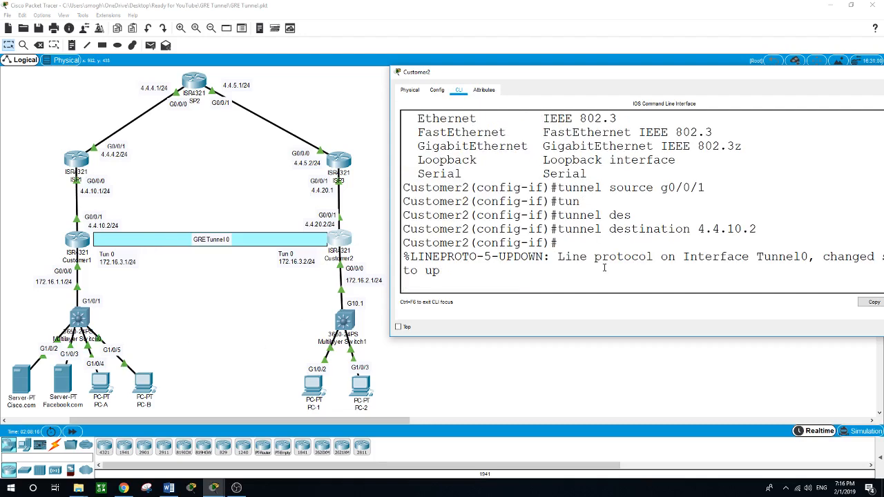
key("Return")
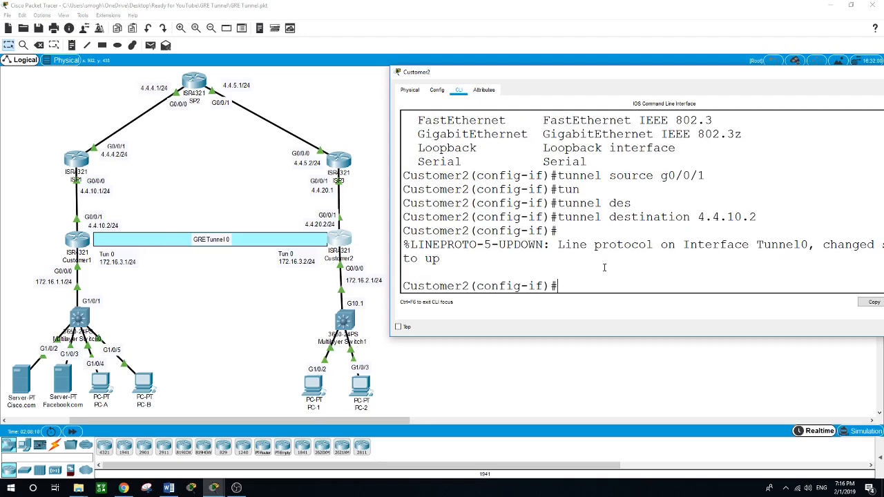
- Leave configuration mode on Customer2 and display its IP routing table, examining the Tunnel0 entries
type("exit")
key("Return")
type("ex")
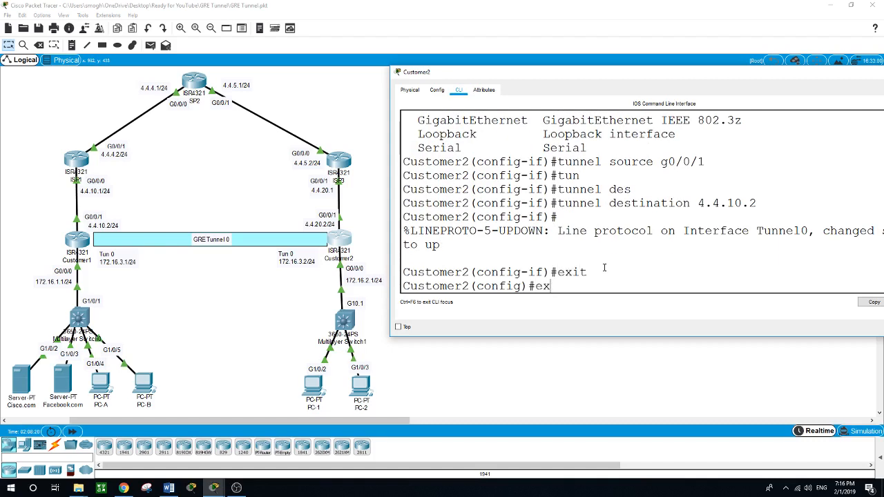
type("it")
key("Return")
type("show")
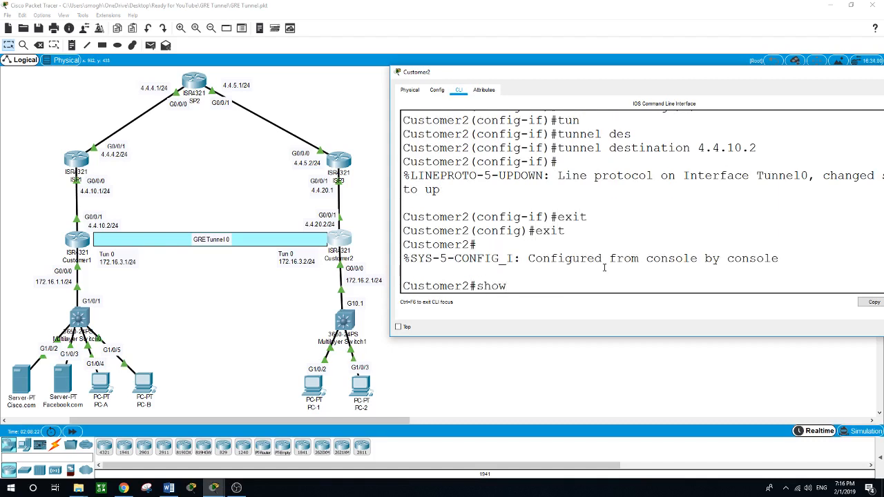
type(" ip route")
key("Return")
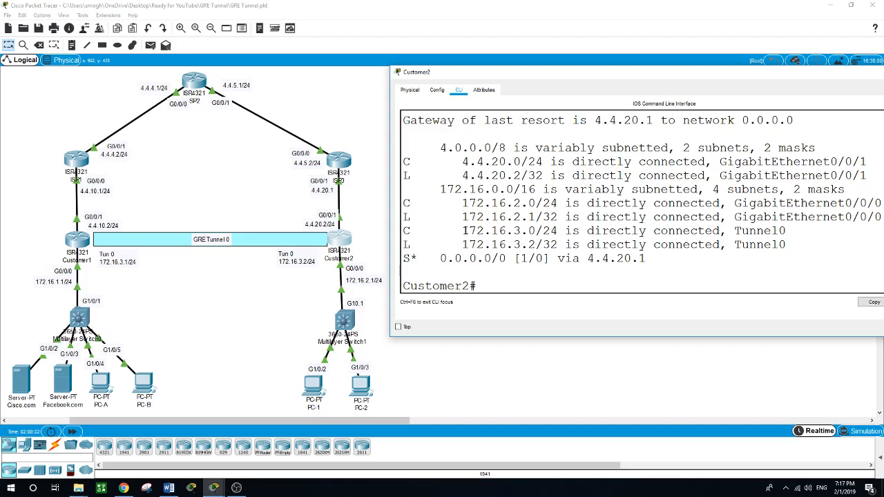
left_click_drag(461, 230, 542, 230)
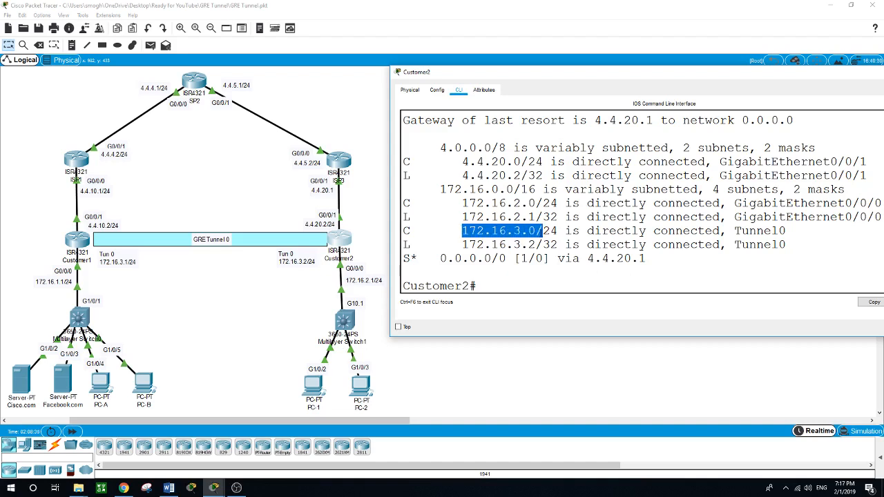
left_click(465, 245)
left_click_drag(463, 244, 592, 246)
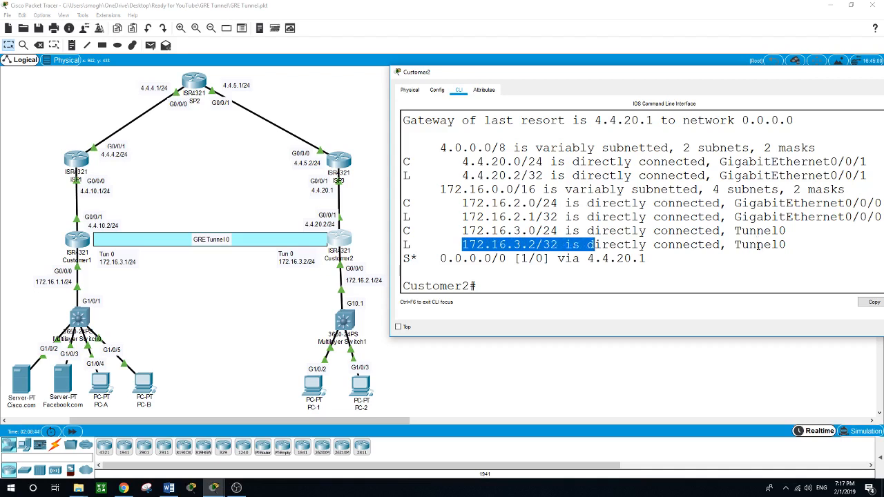
left_click(663, 373)
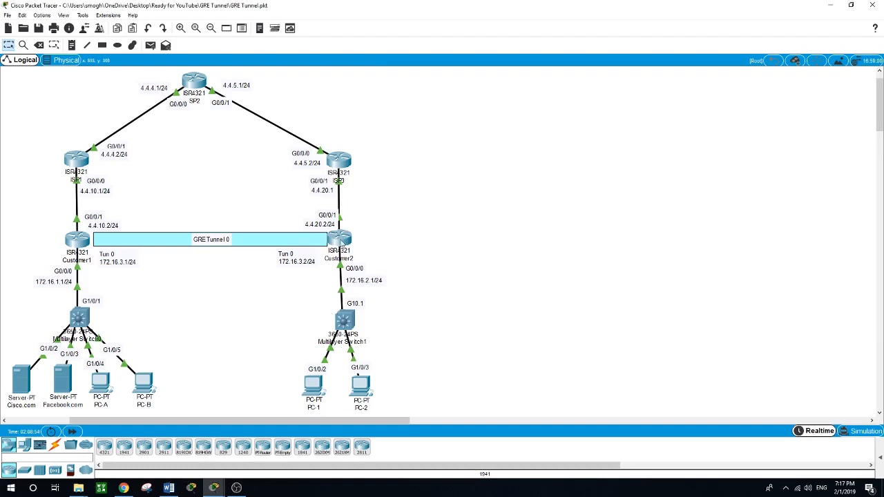
left_click(340, 240)
left_click(507, 283)
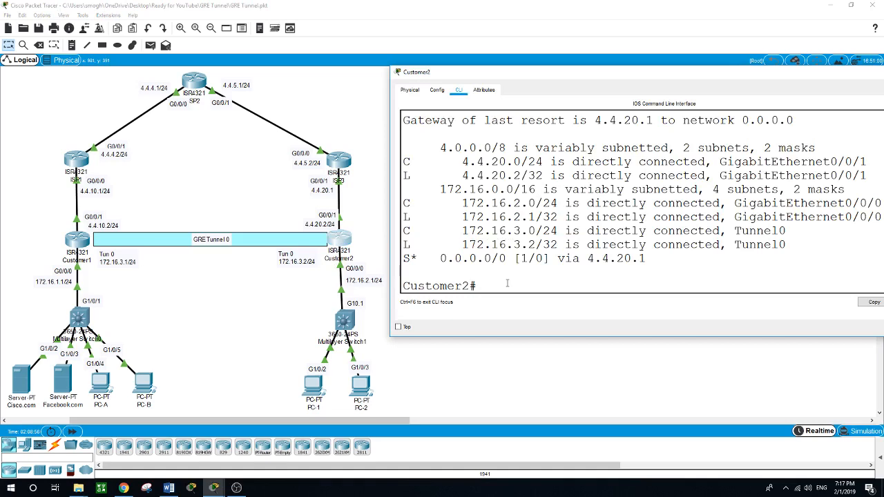
type("show ip")
- Leave configuration mode on Customer1 and display its IP routing table, examining the Tunnel0 entries
left_click(85, 240)
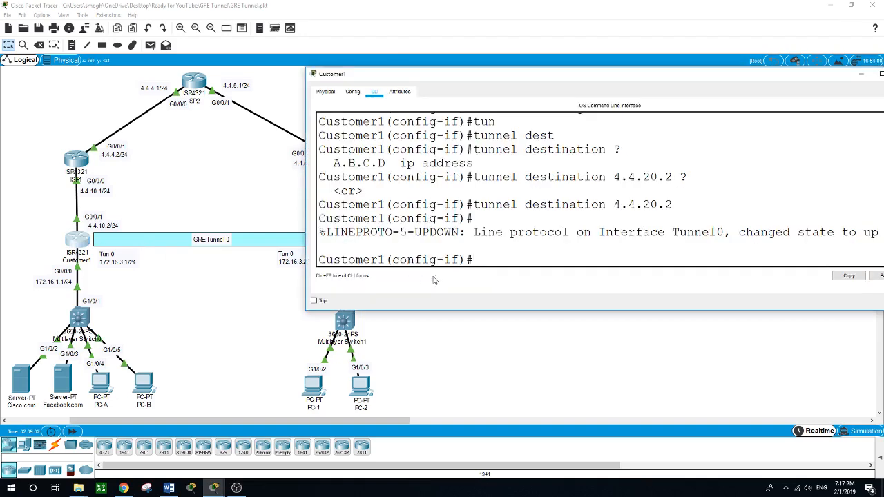
left_click(477, 261)
type("exit")
key("Return")
type("exit")
key("Return")
key("Return")
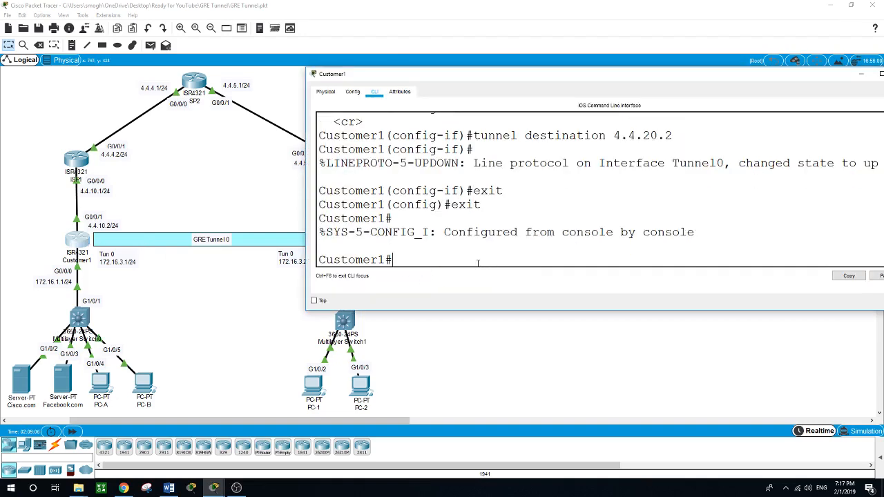
type("show ip route")
key("Return")
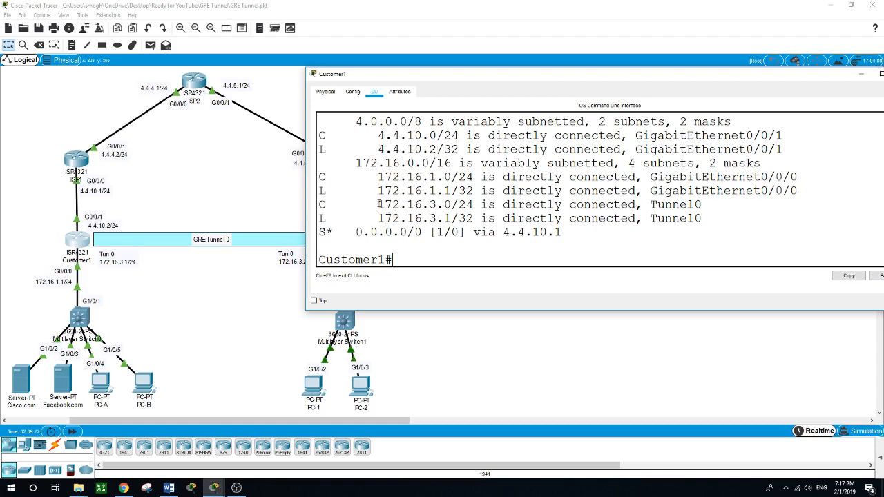
left_click_drag(378, 205, 708, 219)
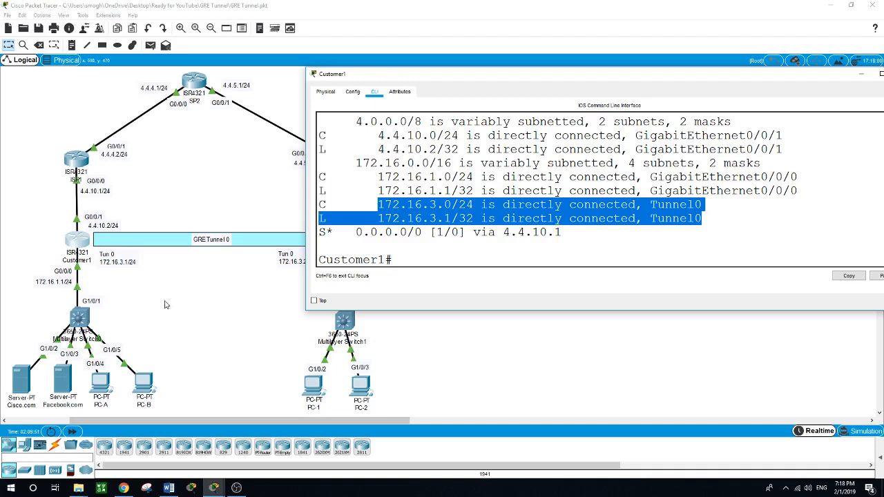
left_click(209, 308)
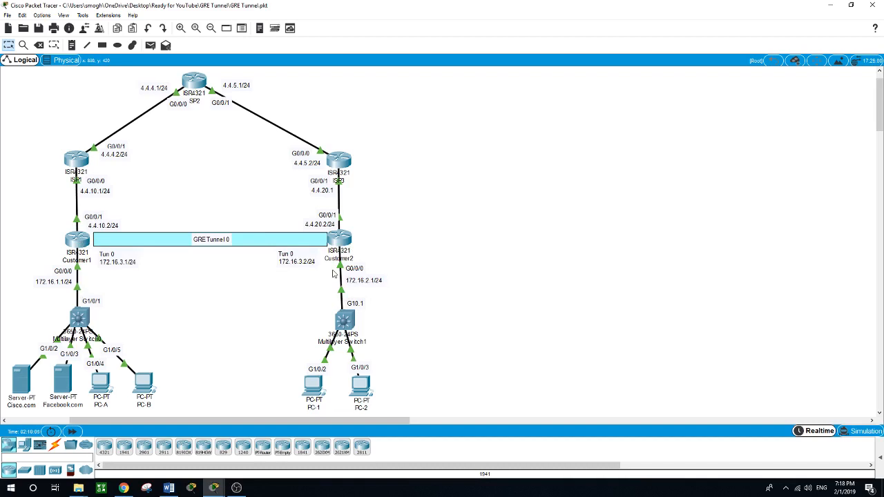
- Start EIGRP routing with autonomous system number 100 on Customer1 from global configuration mode, consulting the command help
left_click(77, 239)
left_click_drag(377, 204, 702, 218)
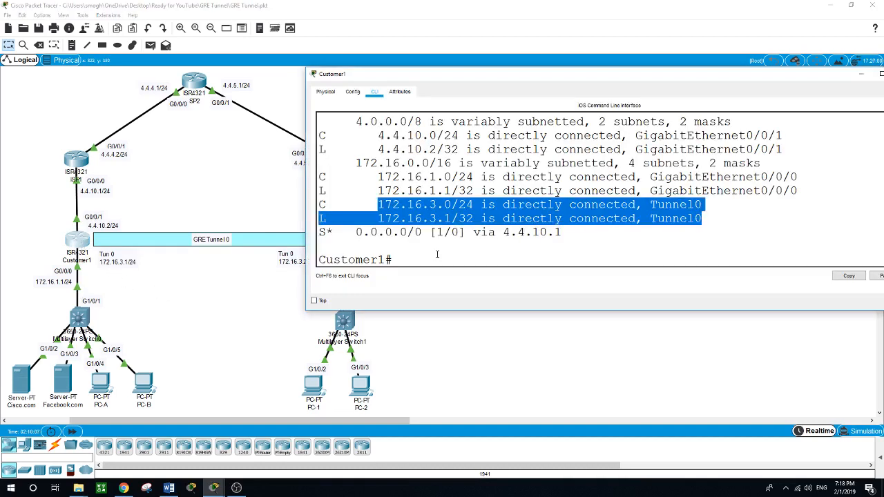
type("conf t")
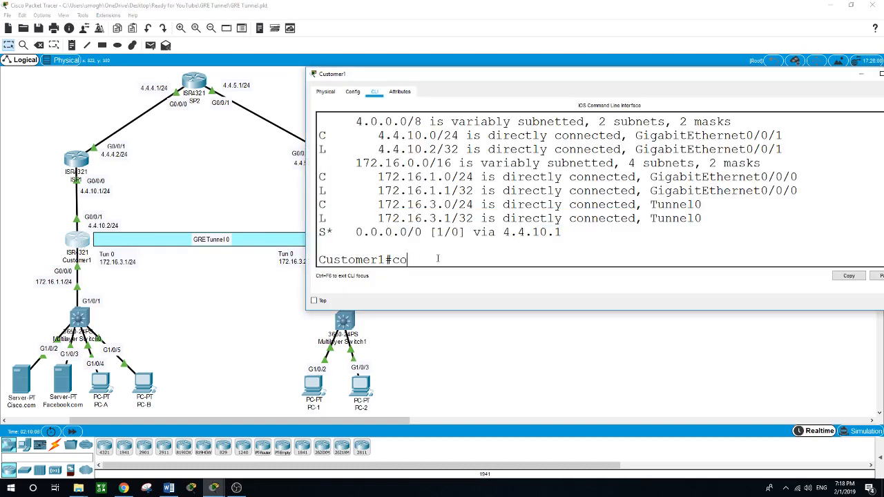
key("Return")
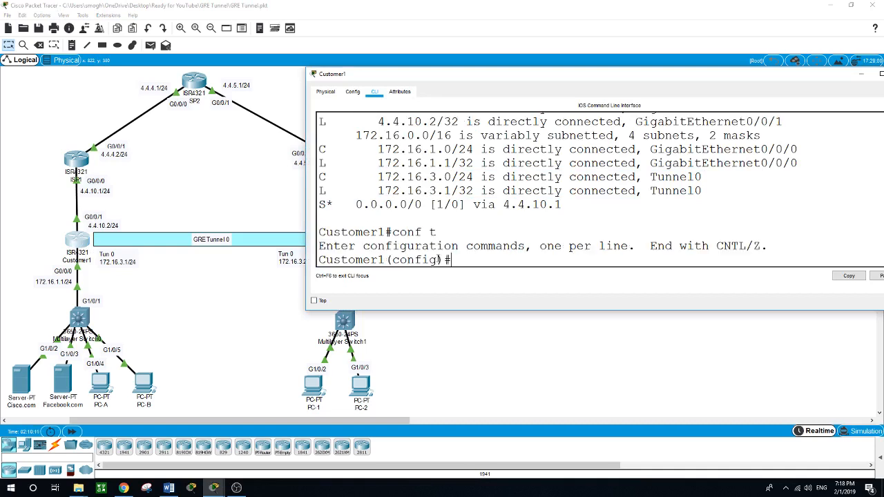
type("router eig")
key("Tab")
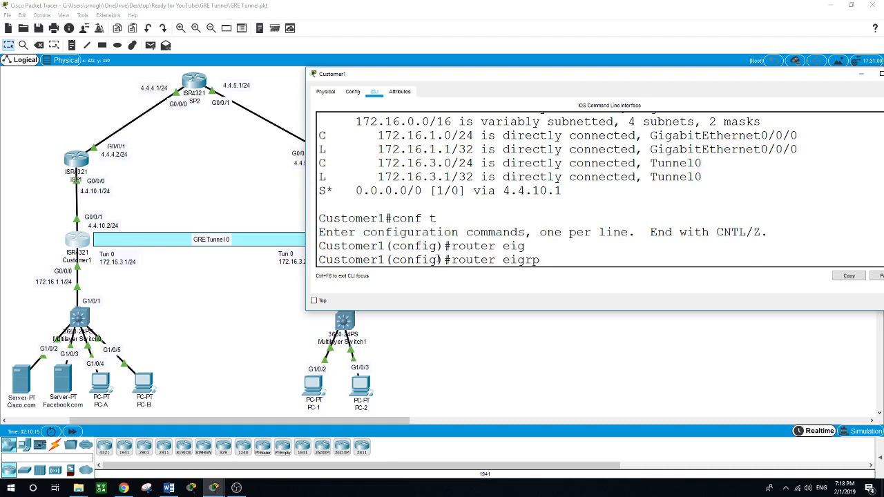
type("?")
type("1")
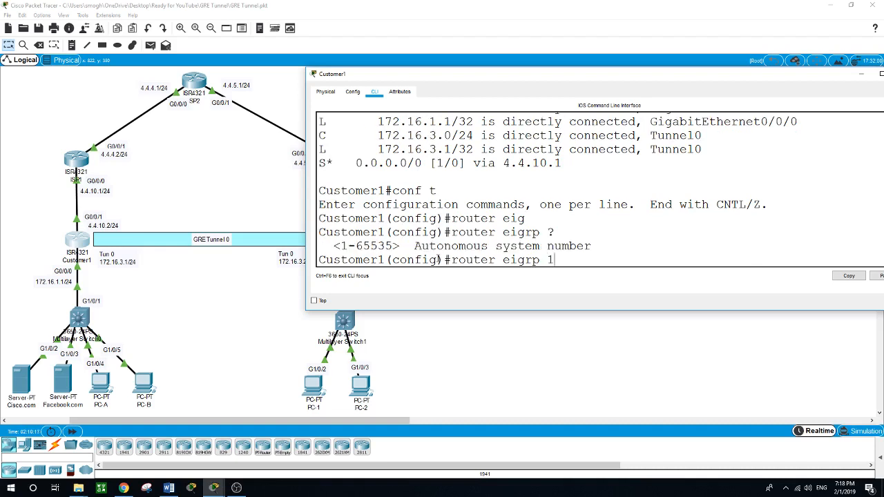
type("00")
key("Return")
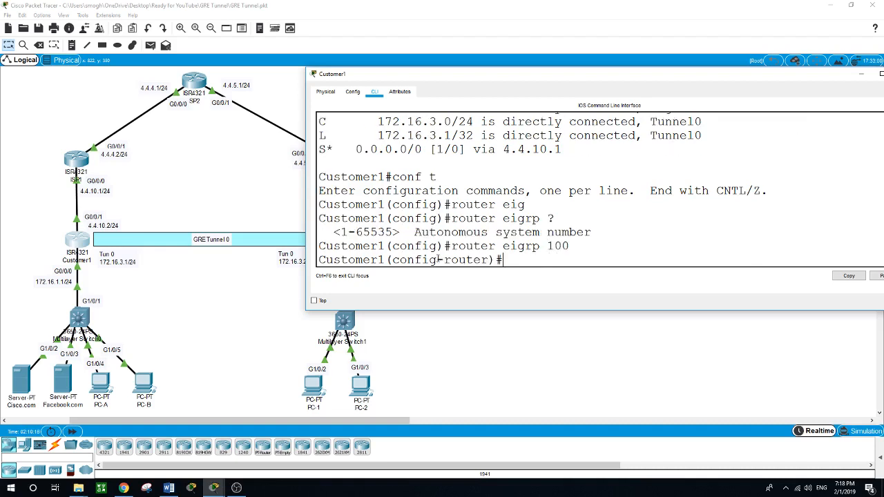
- Advertise the tunnel network 172.16.3.0 with wildcard mask 0.0.0.255 in Customer1's EIGRP 100
type("neto")
type("w")
key("BackSpace")
key("BackSpace")
type("wo")
key("Tab")
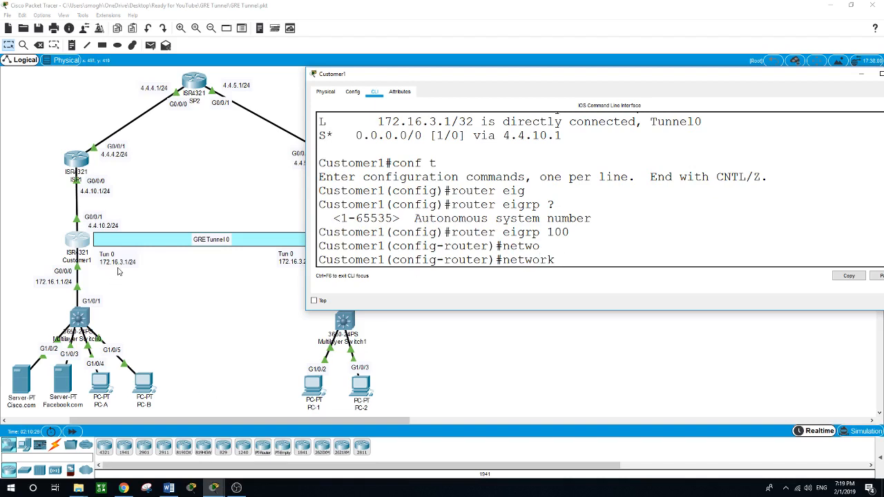
type("172.16.3.0 ?")
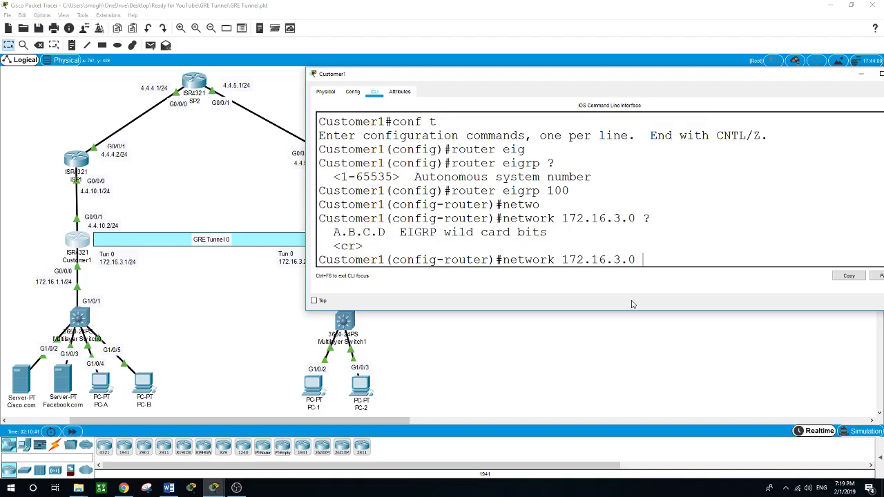
type("0.0.0.255")
key("Return")
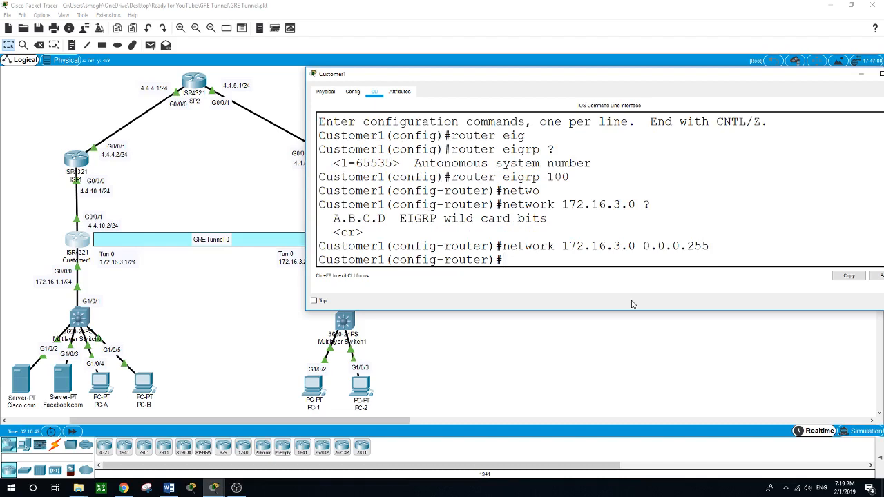
- Advertise the LAN network 172.16.1.0 with wildcard mask 0.0.0.255 in Customer1's EIGRP 100
type("network")
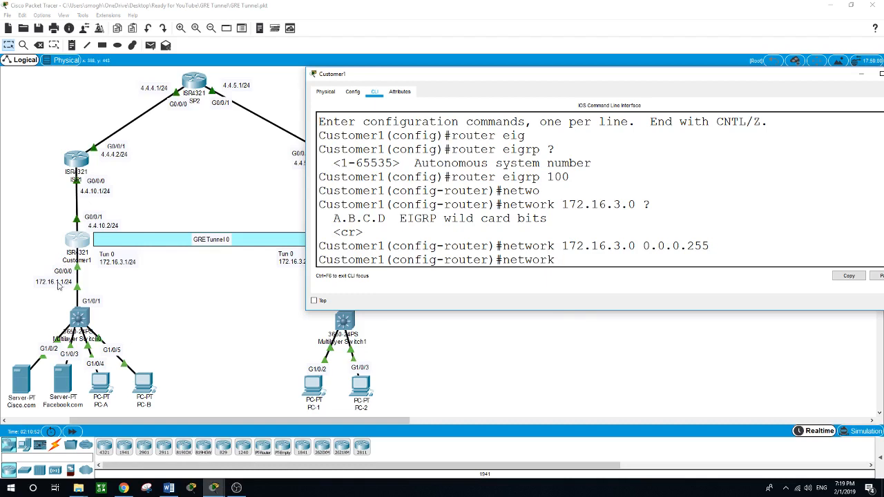
type("172.16.1.0")
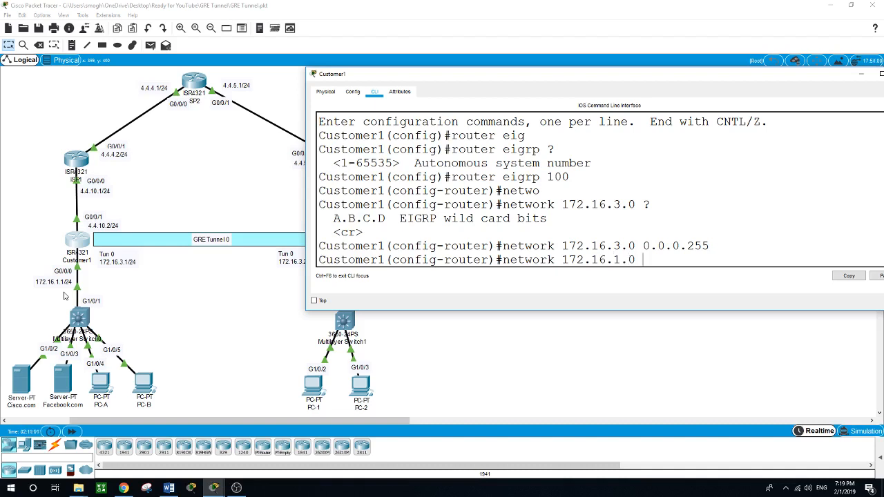
type(" 0.0.0.255")
key("Return")
- Disable automatic summarization for EIGRP 100 on Customer1 and leave configuration mode
type("no aut")
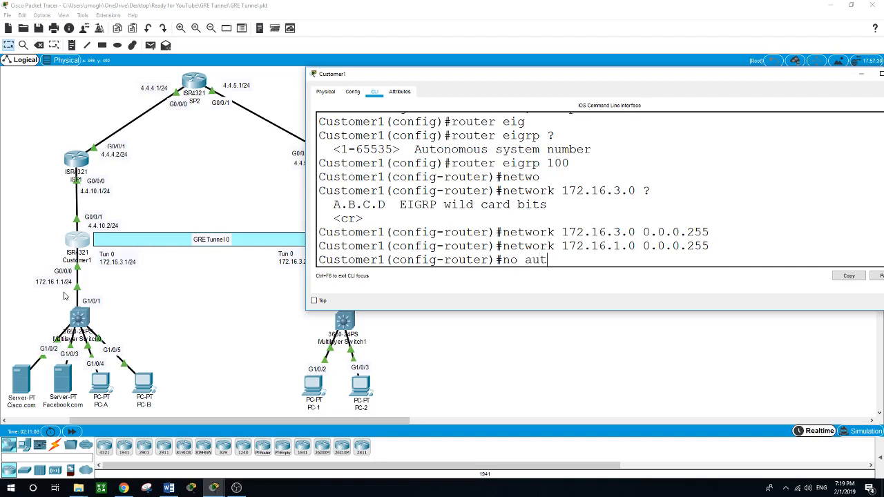
key("Tab")
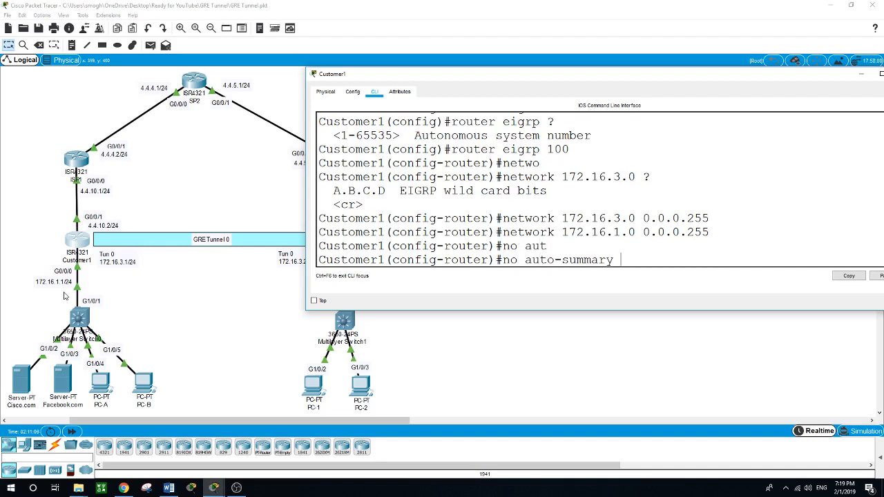
key("Return")
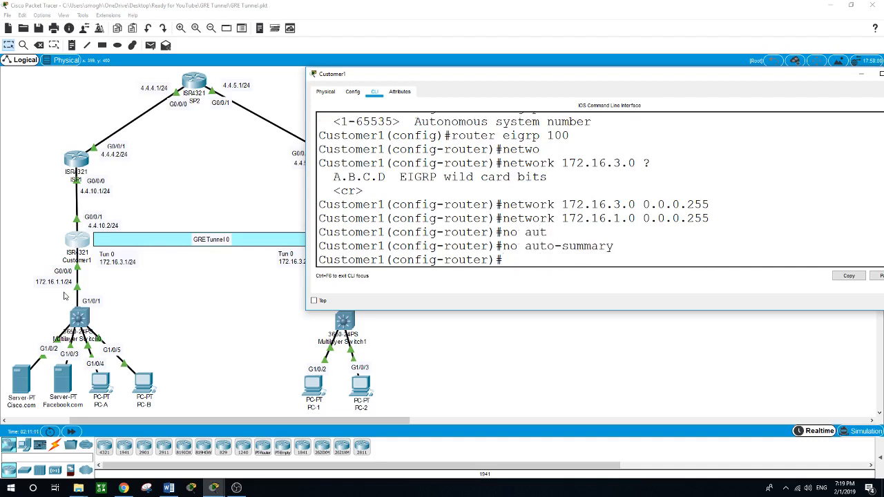
type("exit")
key("Return")
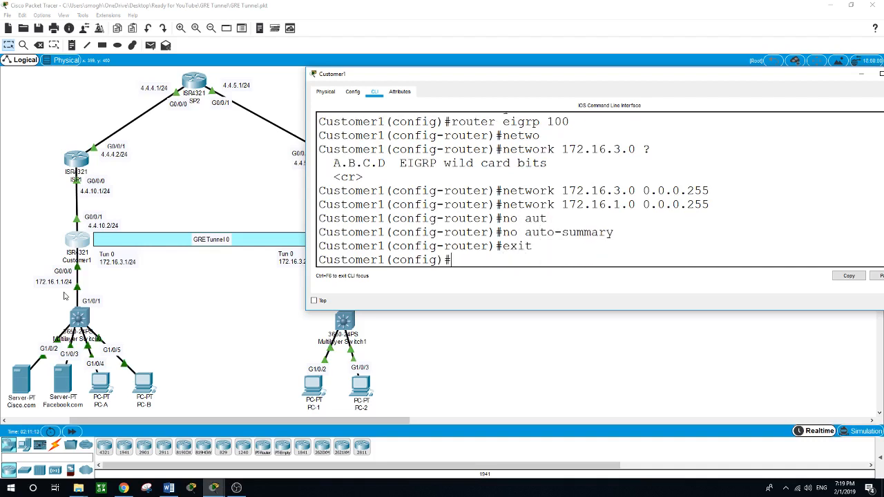
type("e")
type("xit")
key("Return")
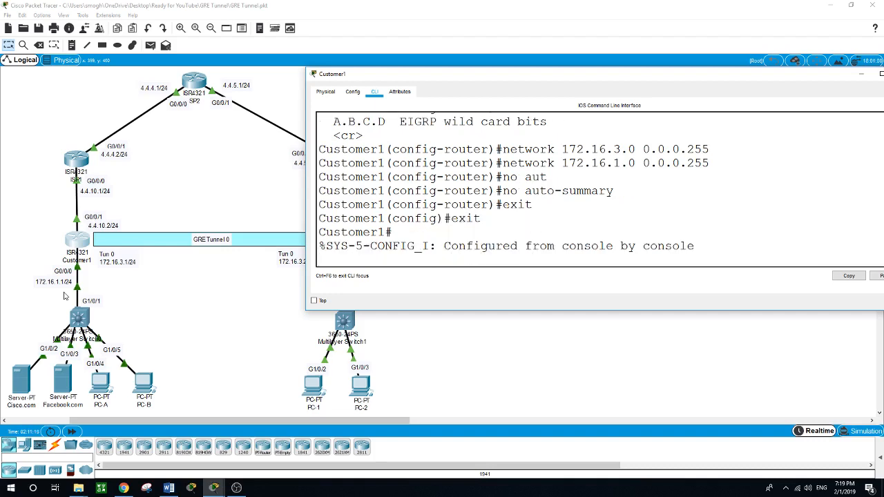
- Display the EIGRP neighbors on Customer1
key("Return")
type("show ")
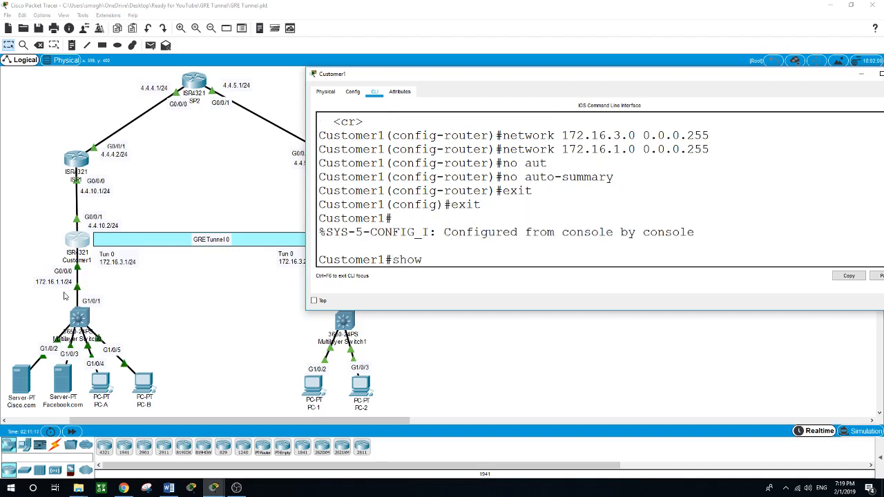
type("ip eig")
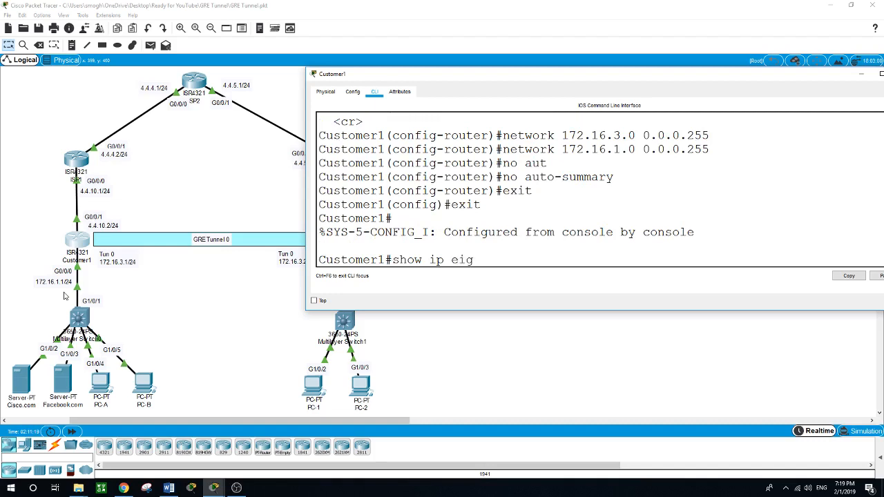
key("Tab")
type("neigh")
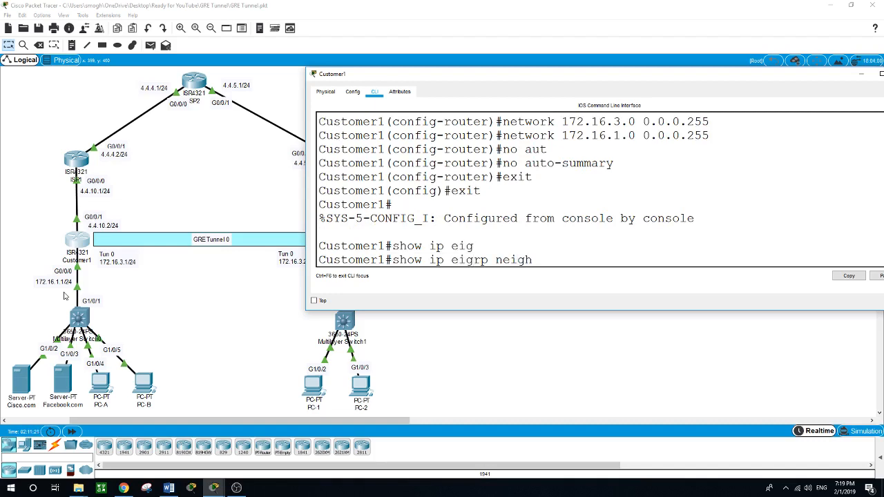
key("Return")
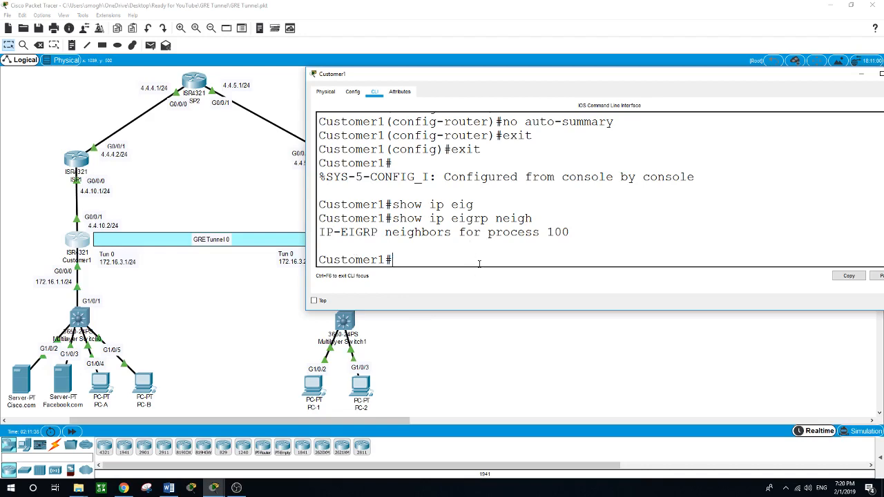
- On Customer2, discard the partly entered show command and start EIGRP routing with autonomous system number 100 from global configuration mode
scroll(482, 243, "down", 1)
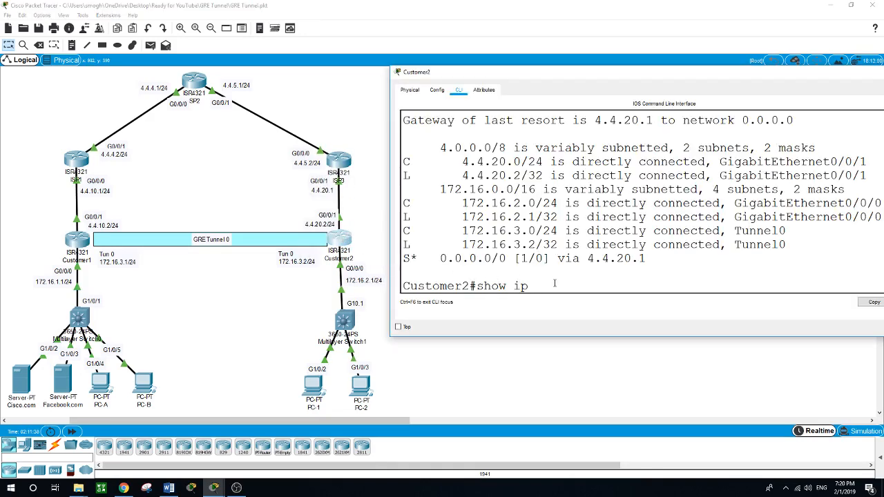
scroll(554, 283, "down", 1)
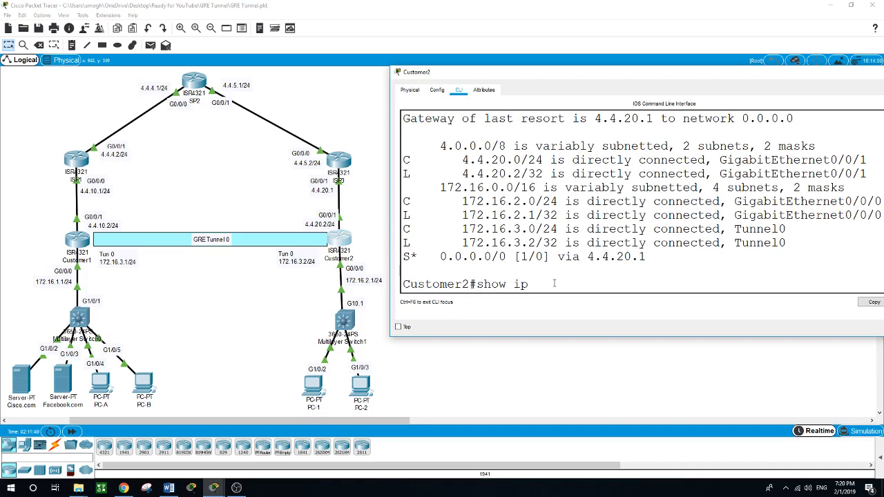
key("BackSpace")
key("BackSpace")
key("BackSpace")
key("BackSpace")
key("BackSpace")
key("BackSpace")
key("BackSpace")
type("conf t")
key("Return")
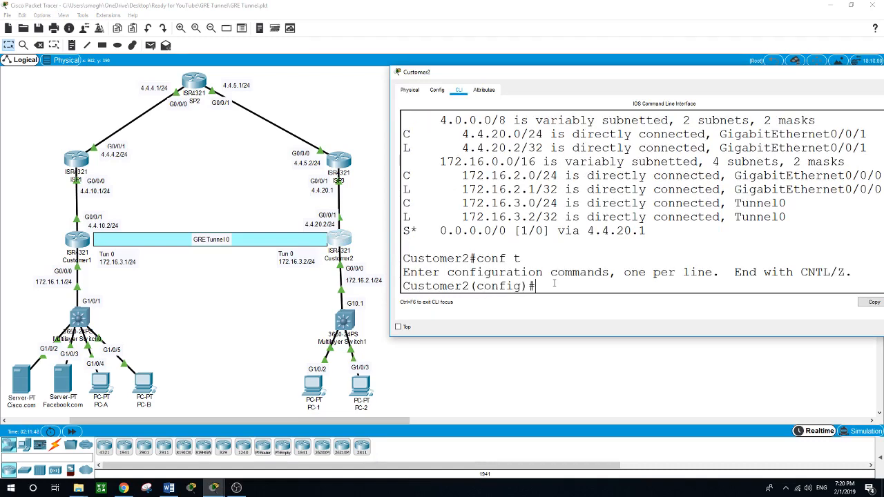
type("router eig")
key("Tab")
type("100")
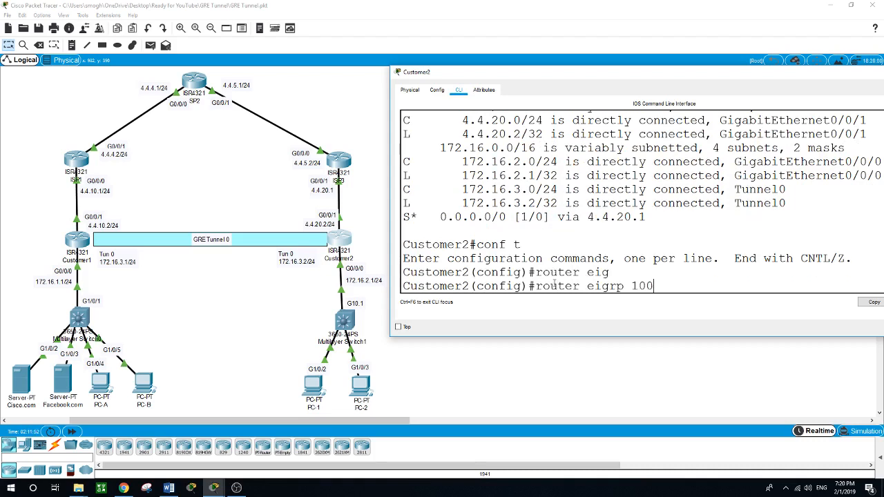
key("Return")
- Advertise the tunnel network 172.16.3.0 with wildcard mask 0.0.0.255 in Customer2's EIGRP 100
type("netwo")
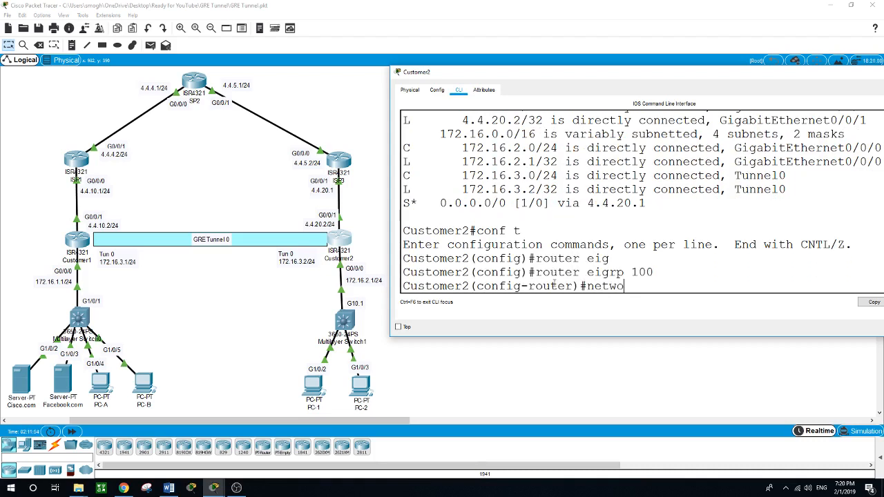
type("rk 172.16.3.0 0.0.0.2")
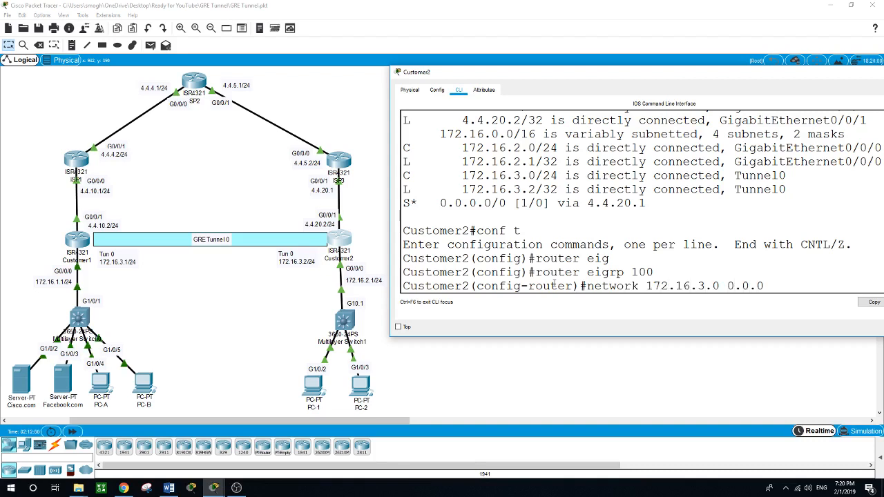
type("55")
key("Return")
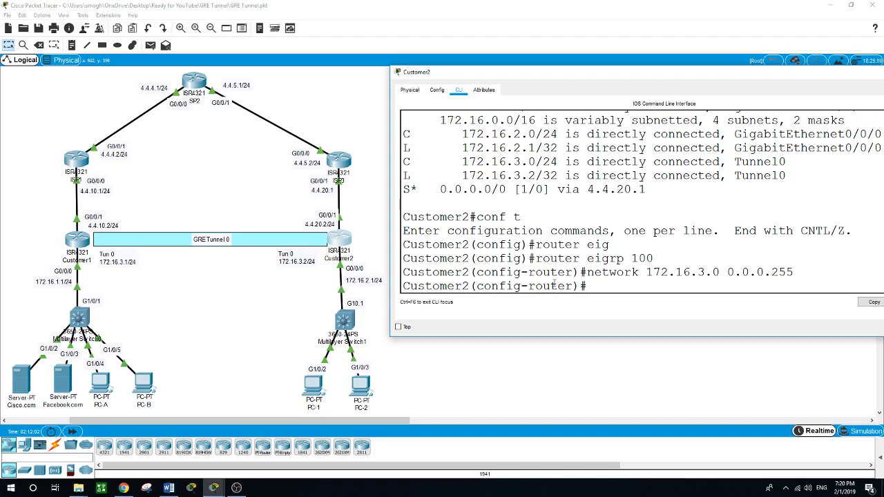
- Advertise the LAN network 172.16.2.0 with wildcard mask 0.0.0.255 in Customer2's EIGRP 100 and leave configuration mode
type("network")
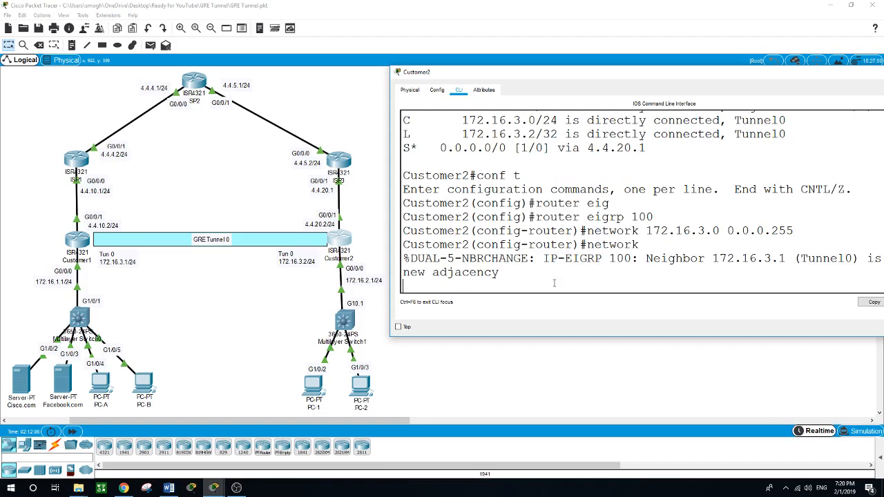
key("Return")
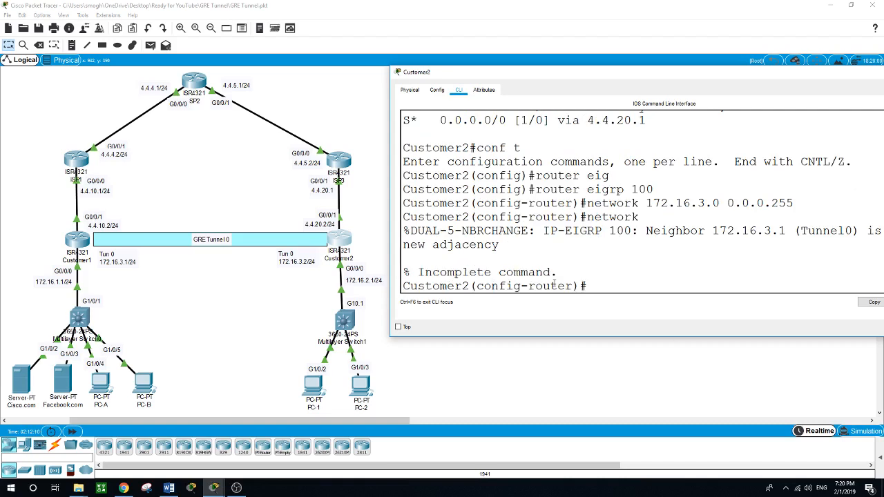
type("network 172.16.2.0 0.0.0.")
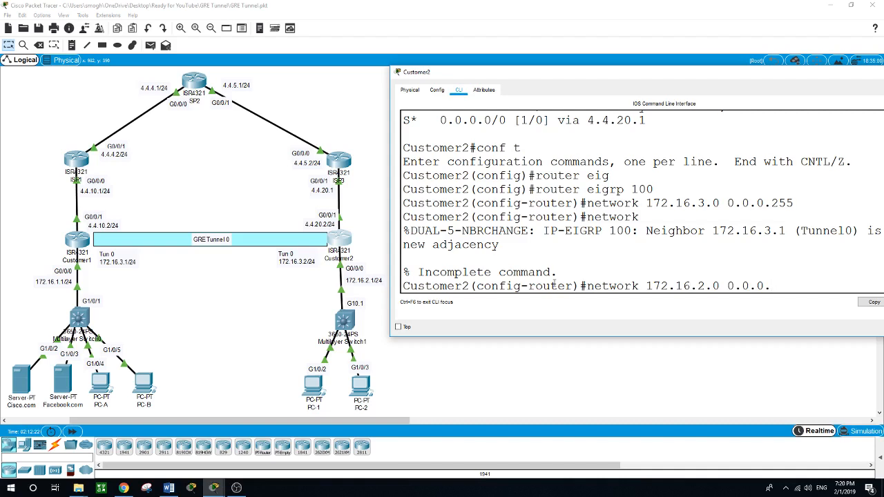
type("255")
key("Return")
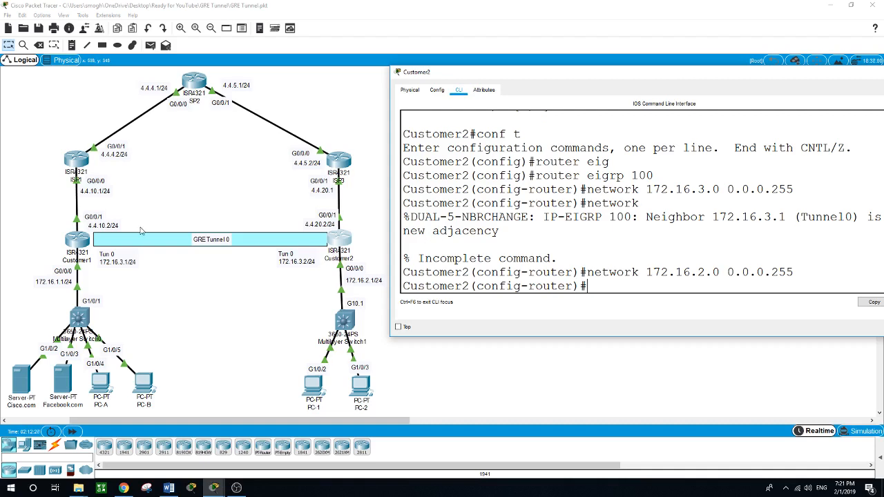
type("exit")
key("Return")
type("exit")
key("Return")
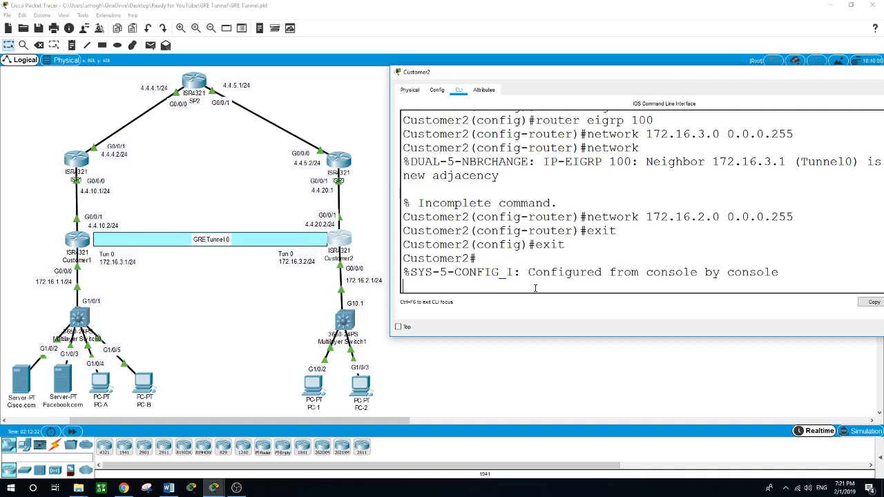
key("Return")
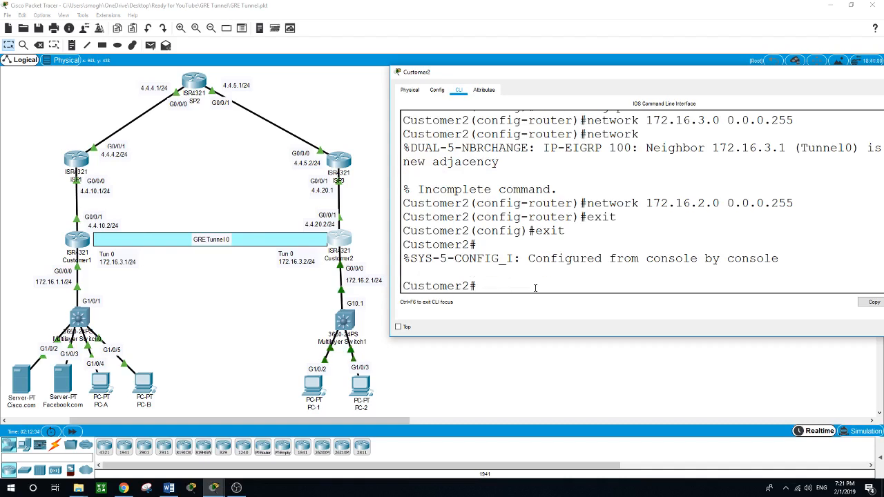
- Ping Customer1's tunnel address 172.16.3.1 from the Customer2 router
type("pin")
type("g")
type(" 172.16.")
type("2.")
type("3.1")
key("Return")
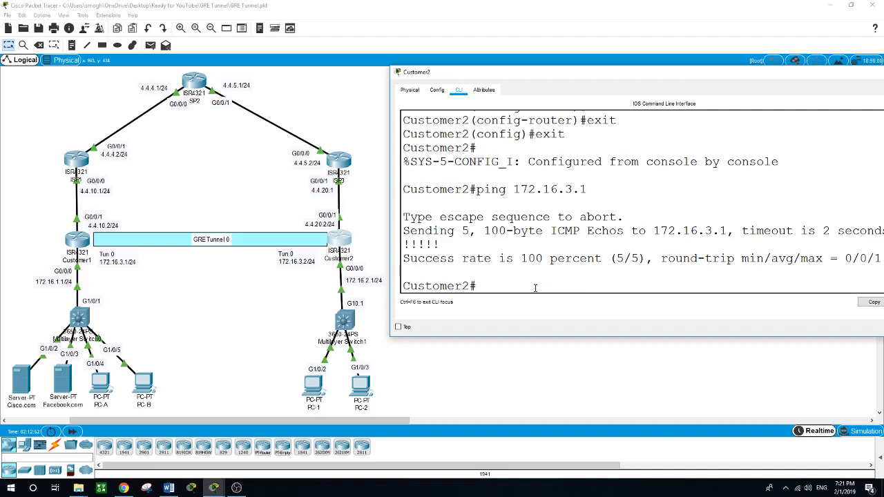
- Display the EIGRP neighbors on Customer2
type("show ip eig")
key("Tab")
type("neigh")
key("Return")
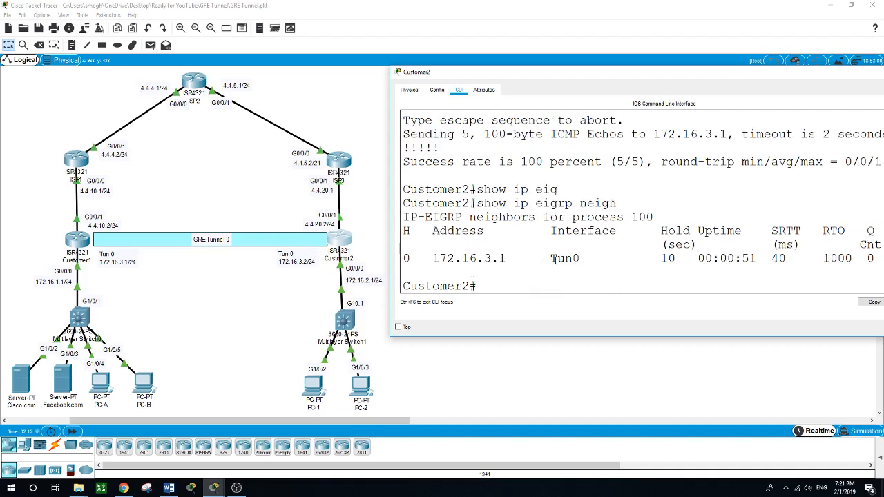
- Open PC-2's command prompt in place of its IP configuration and ping the default gateway 172.16.2.1
left_click(359, 385)
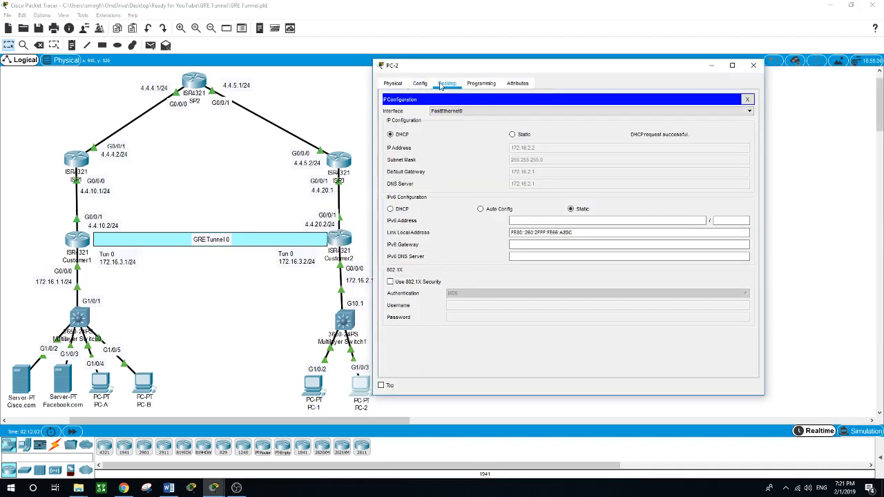
left_click(747, 99)
left_click(637, 121)
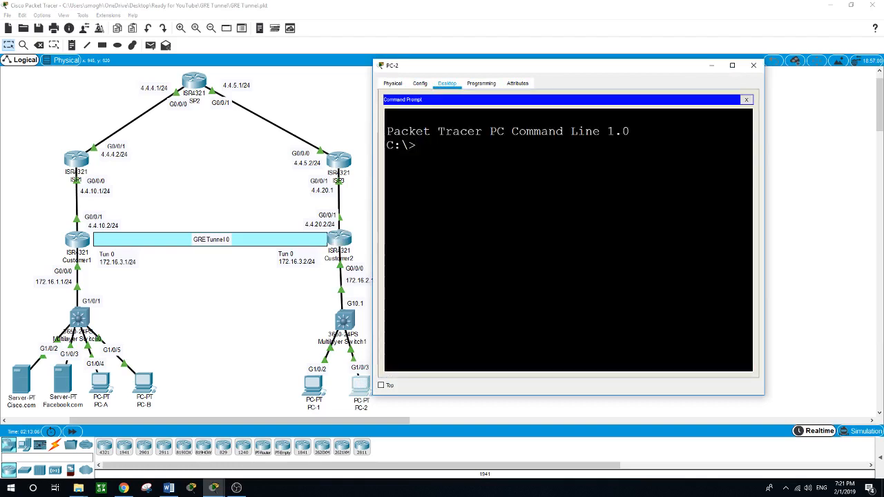
type("ping")
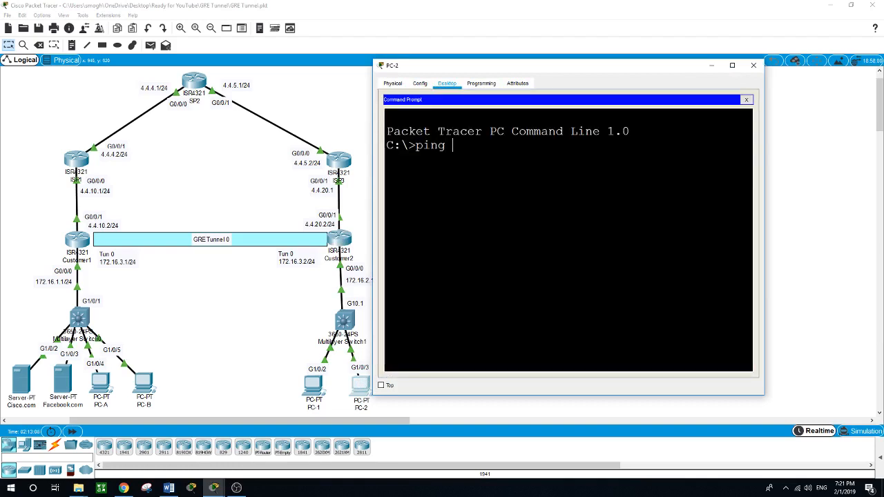
type(" 172.16.")
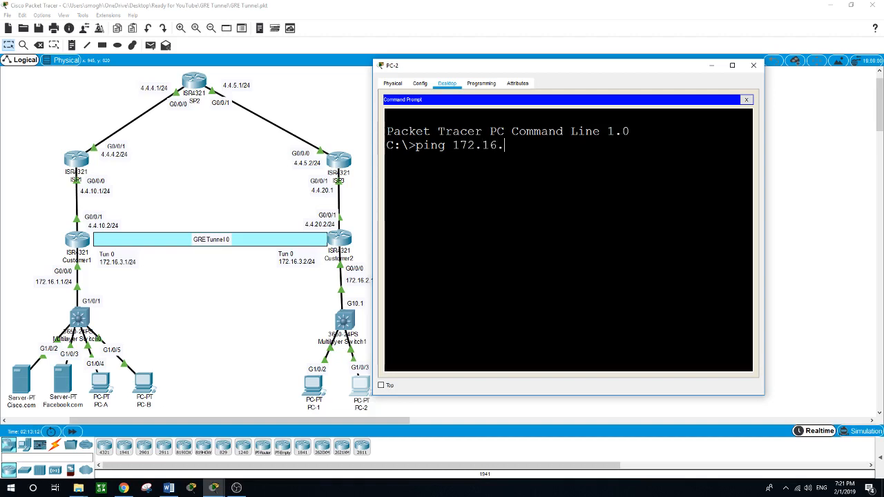
type("2.1")
key("Return")
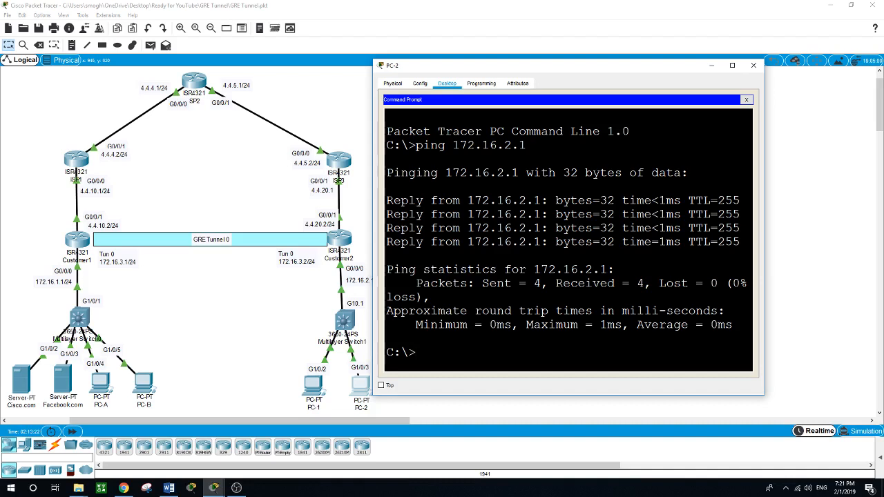
- Ping Customer2's tunnel address 172.16.3.2 from PC-2
type("poi")
key("BackSpace")
key("BackSpace")
key("BackSpace")
key("BackSpace")
type("ing 172.16.3.2")
key("Return")
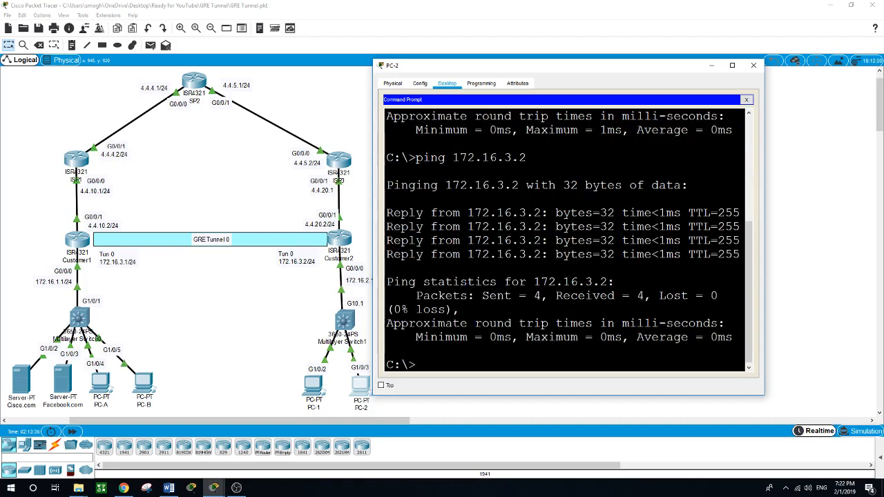
- Ping Customer1's tunnel address 172.16.3.1 from PC-2, then close its command prompt
key("Up")
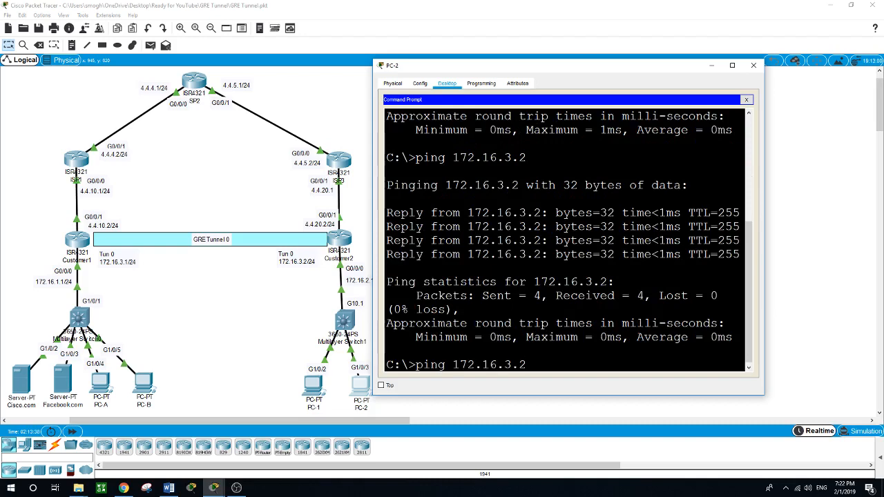
key("BackSpace")
type("1")
key("Return")
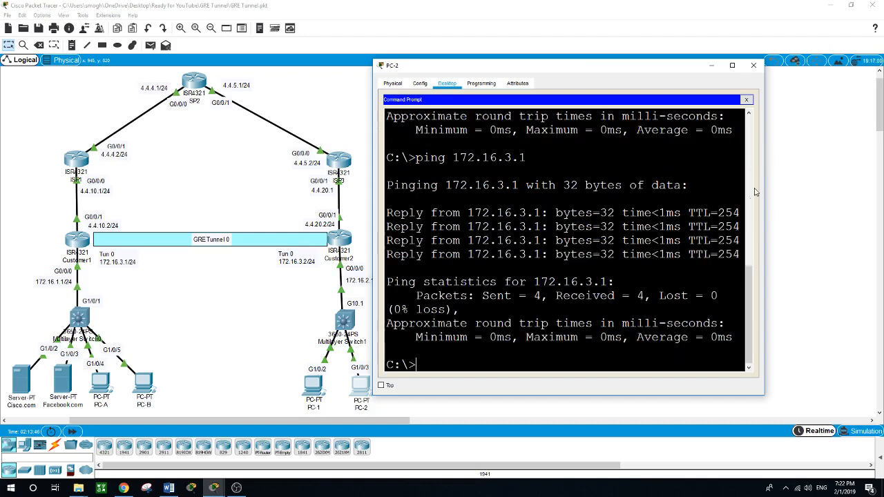
left_click(746, 99)
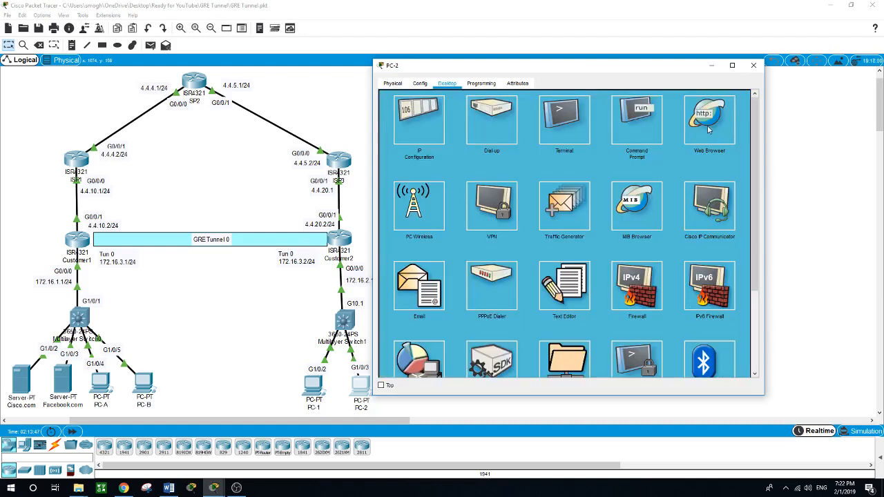
- Open PC-2's web browser and look up the Cisco.com server's IP address in its IP configuration
left_click(707, 130)
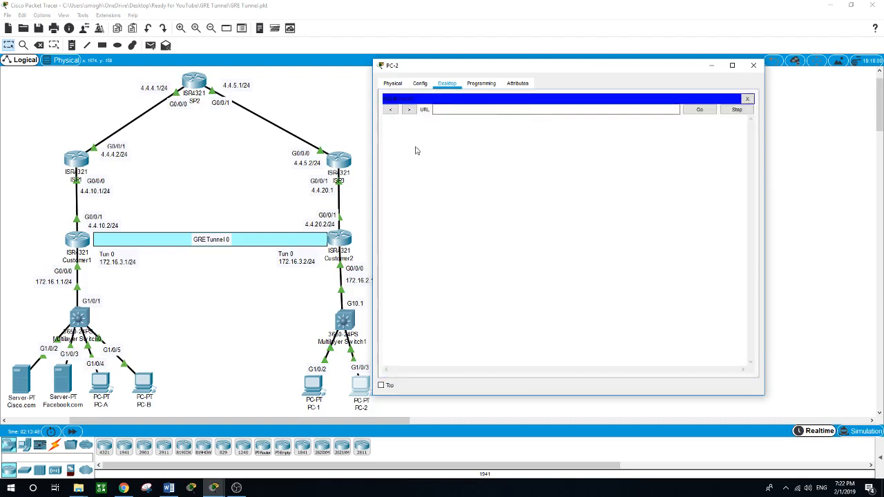
left_click(20, 383)
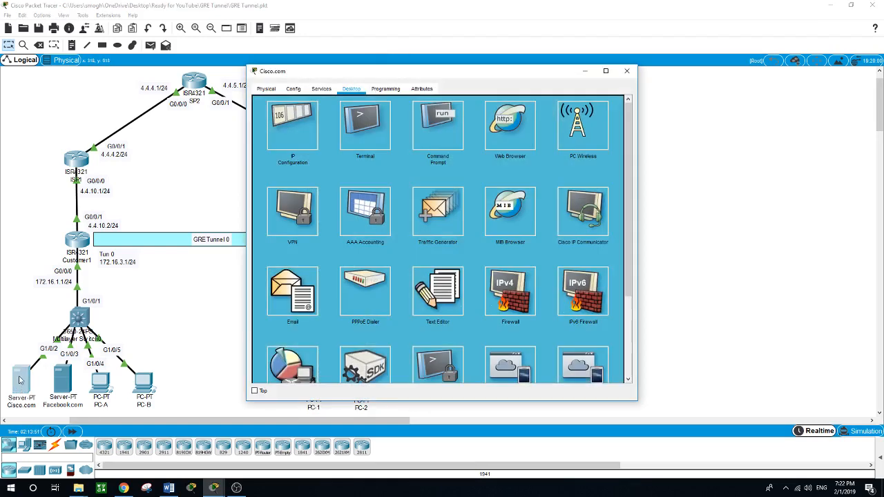
left_click(299, 137)
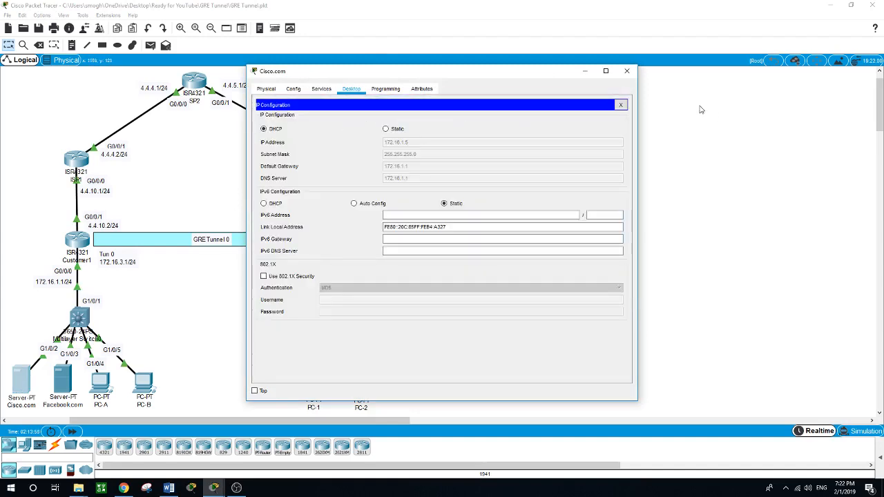
left_click(586, 73)
- Browse to 172.16.1.5 in PC-2's web browser and open the Image page link
left_click(362, 388)
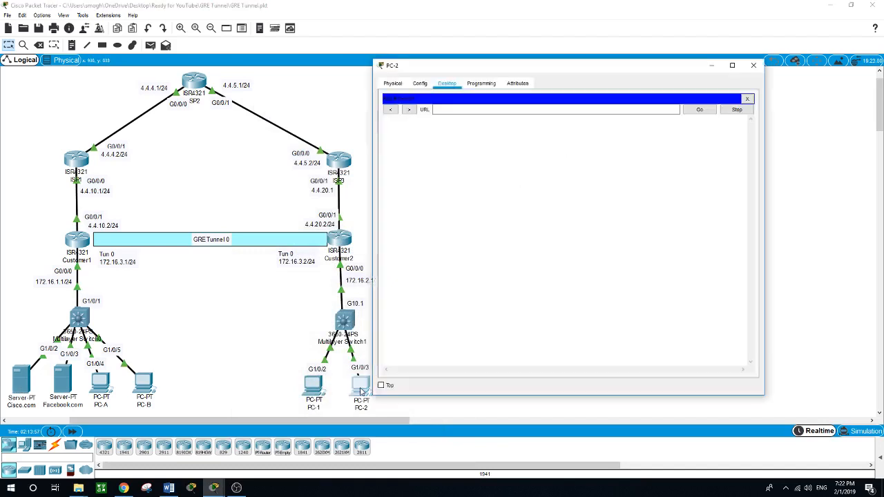
left_click(538, 109)
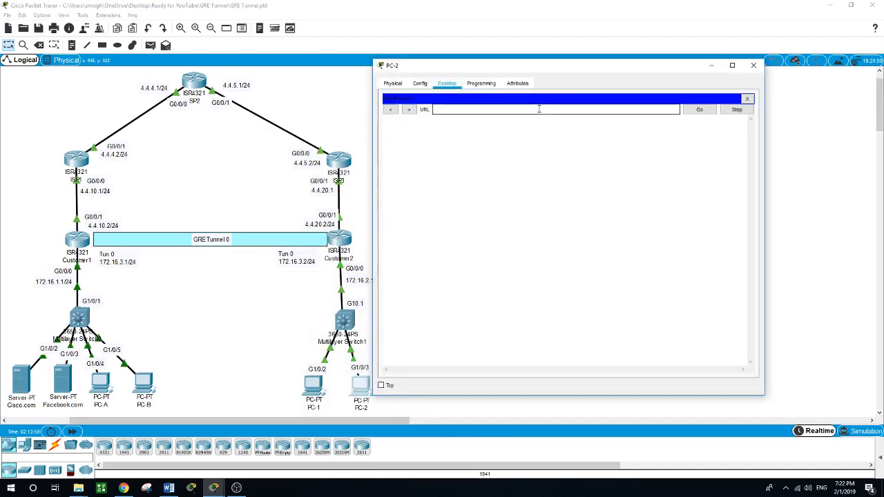
type("172.16.1.5")
key("Return")
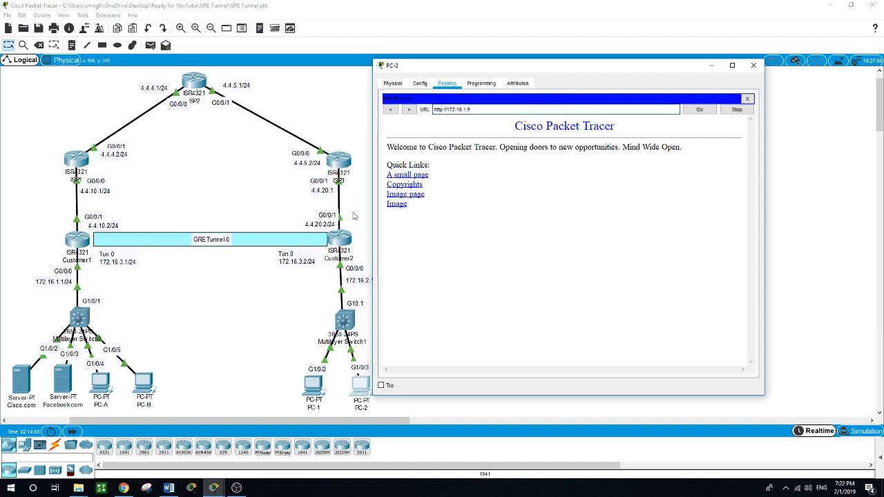
left_click(402, 197)
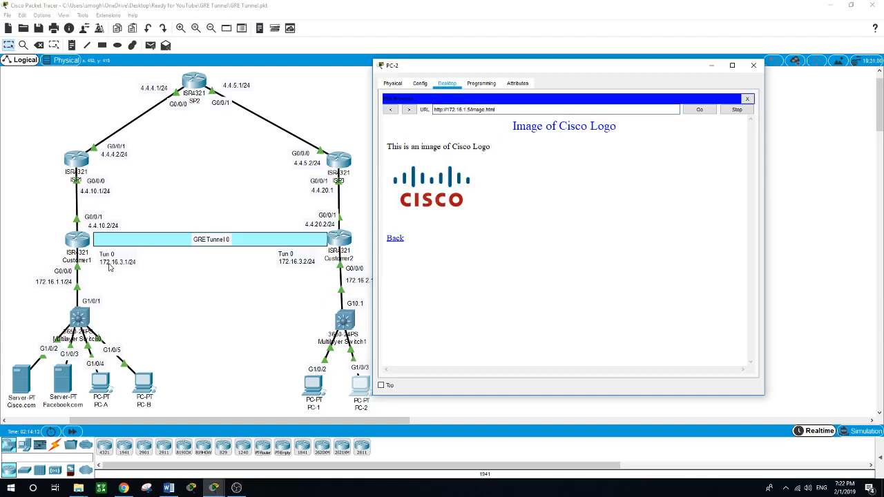
- Close PC-2's web browser and trace the route to the Cisco.com server at 172.16.1.5 from its command prompt
left_click(86, 245)
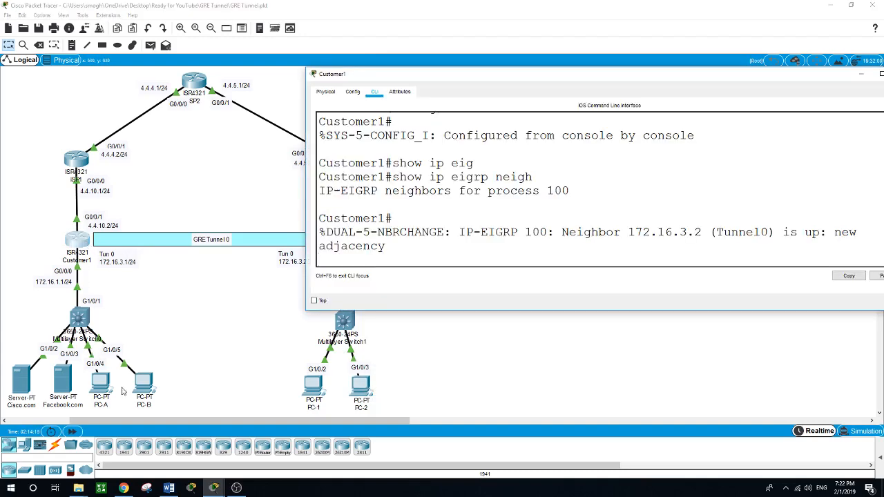
left_click(360, 392)
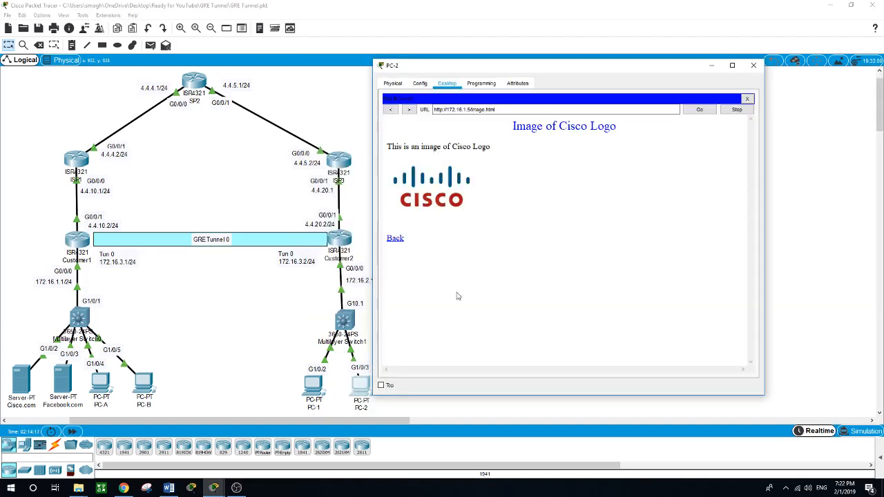
left_click(747, 99)
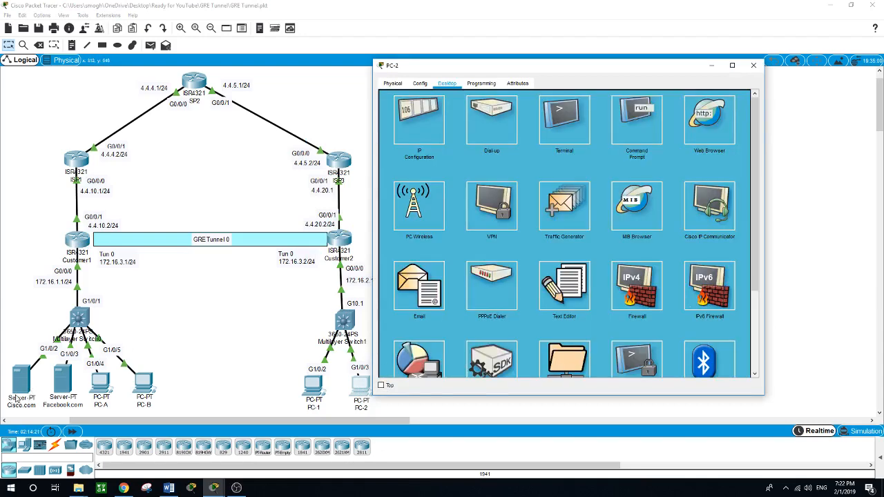
left_click(634, 124)
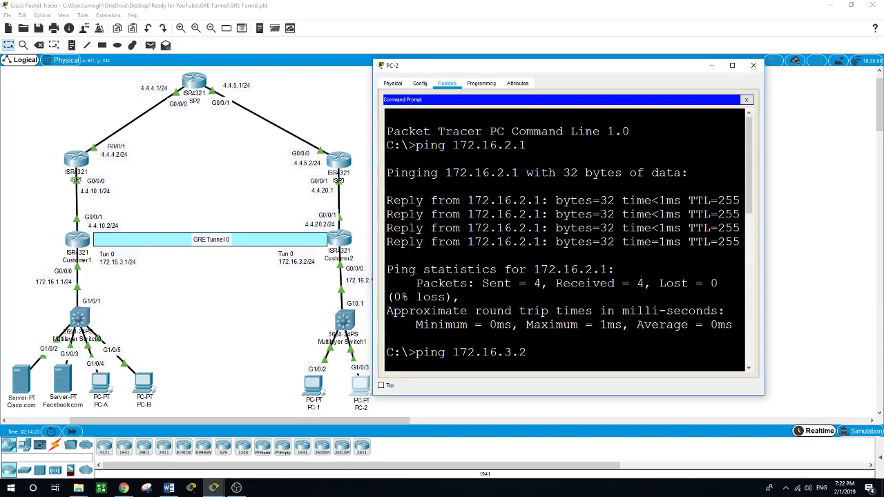
scroll(565, 240, "down", 10)
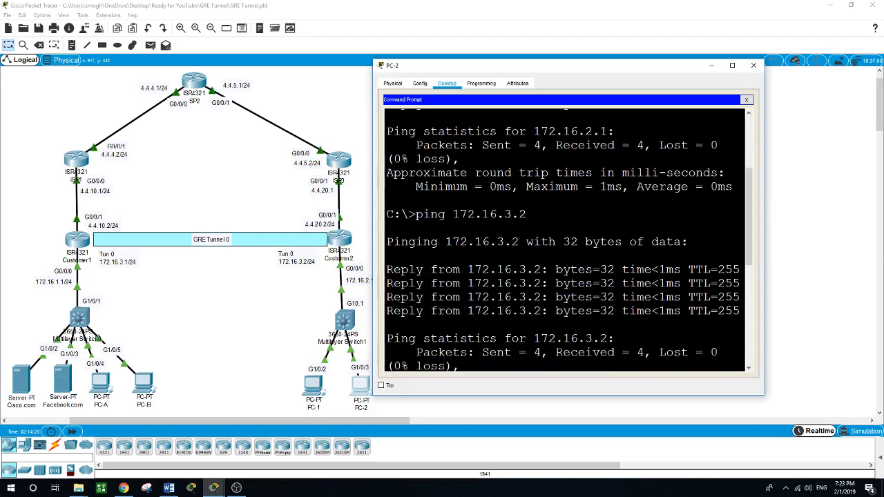
type("t")
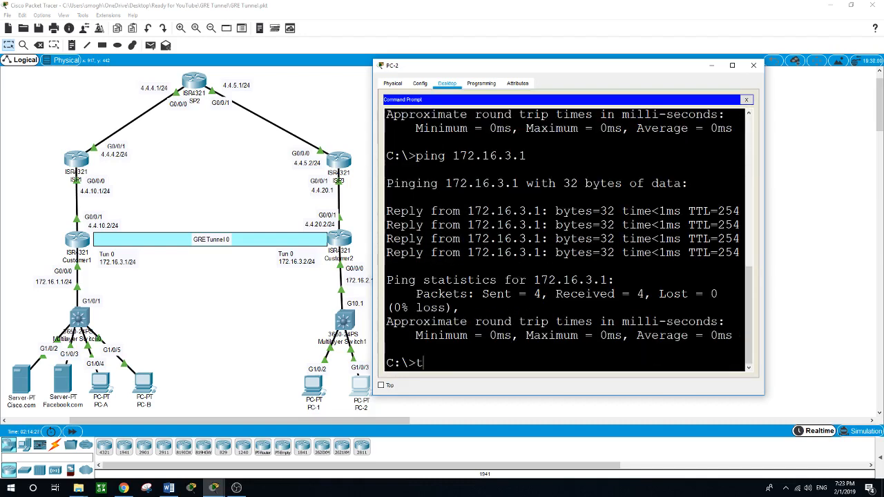
type("racert 172.16.1.5")
key("Return")
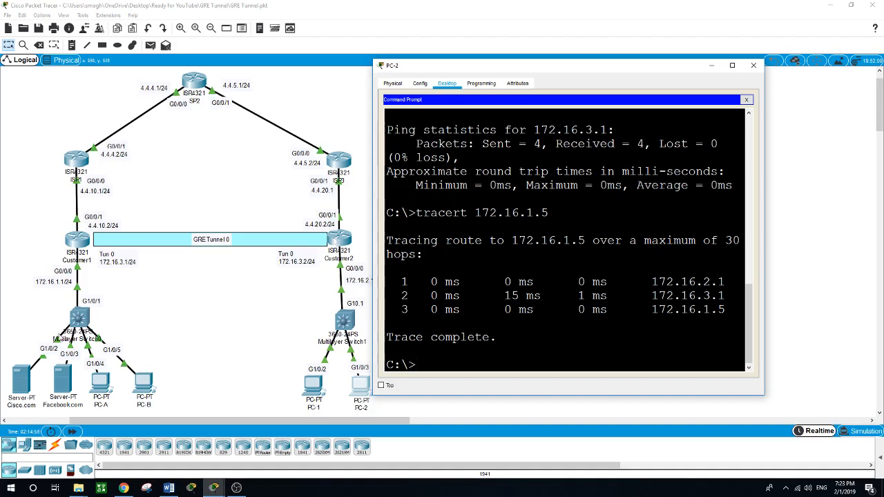
- Open PC-B's command prompt in place of its IP configuration and ping Customer2's tunnel address 172.16.3.2
left_click(143, 391)
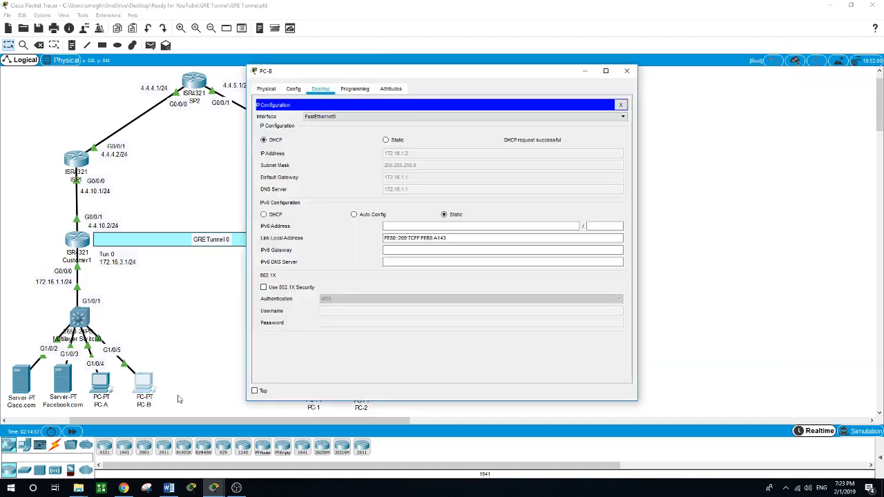
left_click(620, 105)
left_click(511, 127)
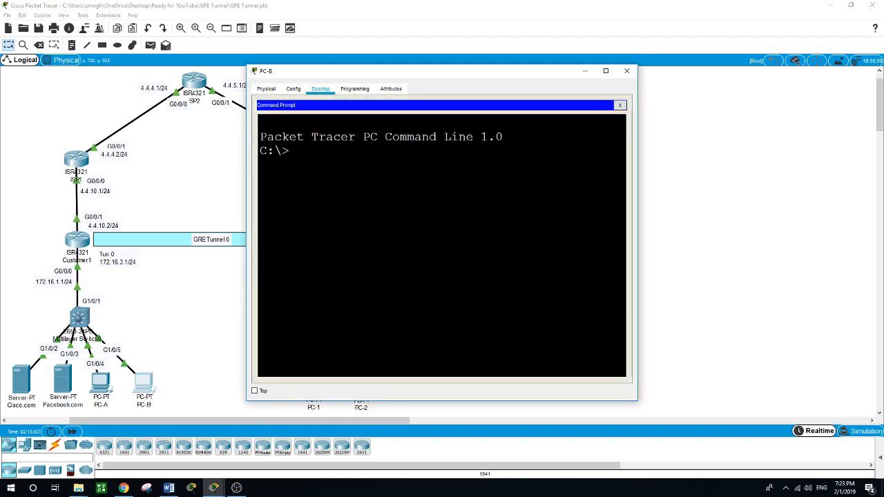
type("ping")
left_click_drag(433, 76, 594, 81)
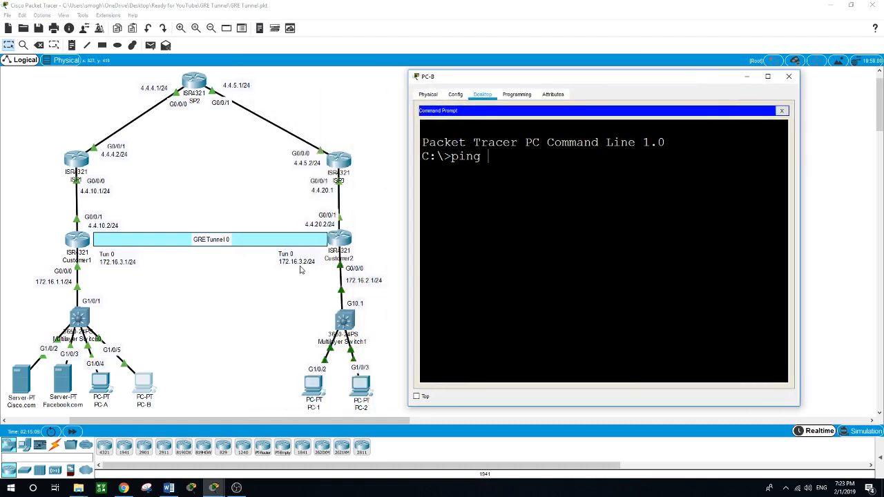
type("172")
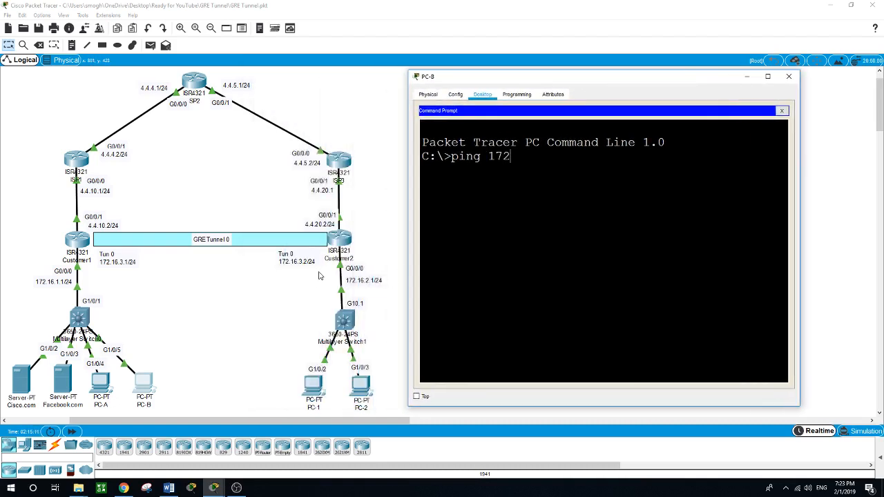
type(".16.3.")
type("2")
key("Return")
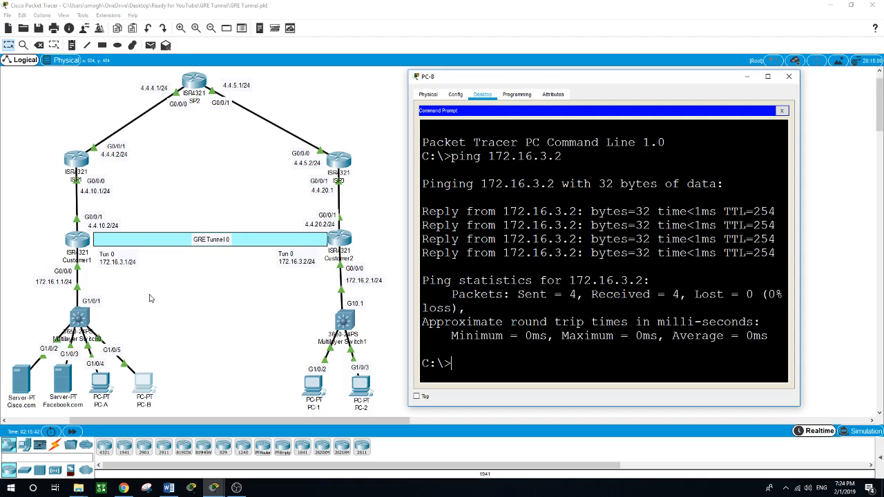
left_click(236, 488)
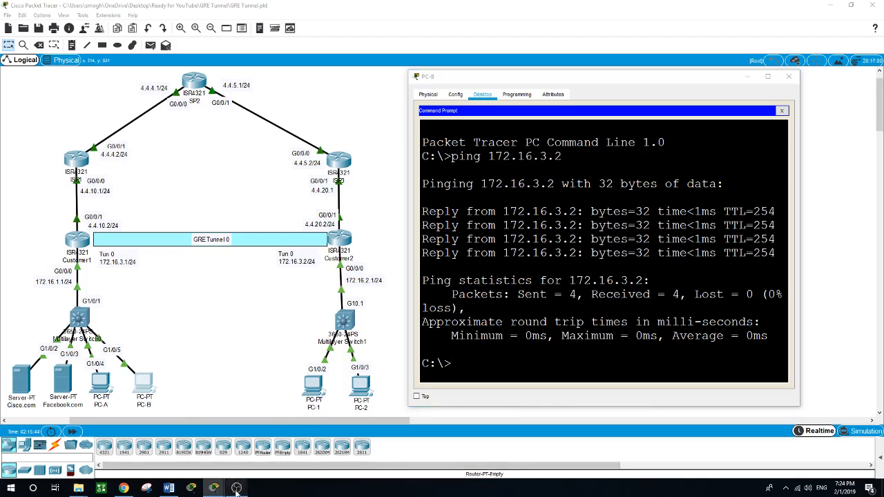